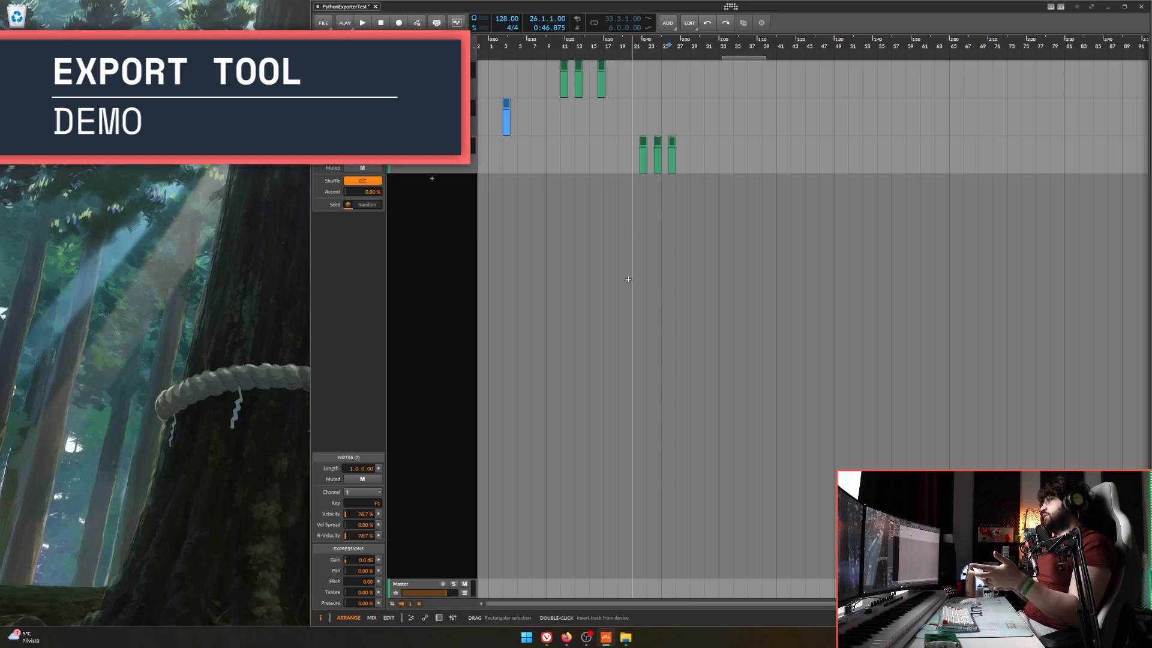
Bounce all the clips on the EX_Synth_Oneshot, EX_Bass_Loop and Drums tracks to audio.
{"action": "left_click", "coordinate": [638, 259]}
{"action": "left_click_drag", "start_coordinate": [534, 111], "coordinate": [657, 94]}
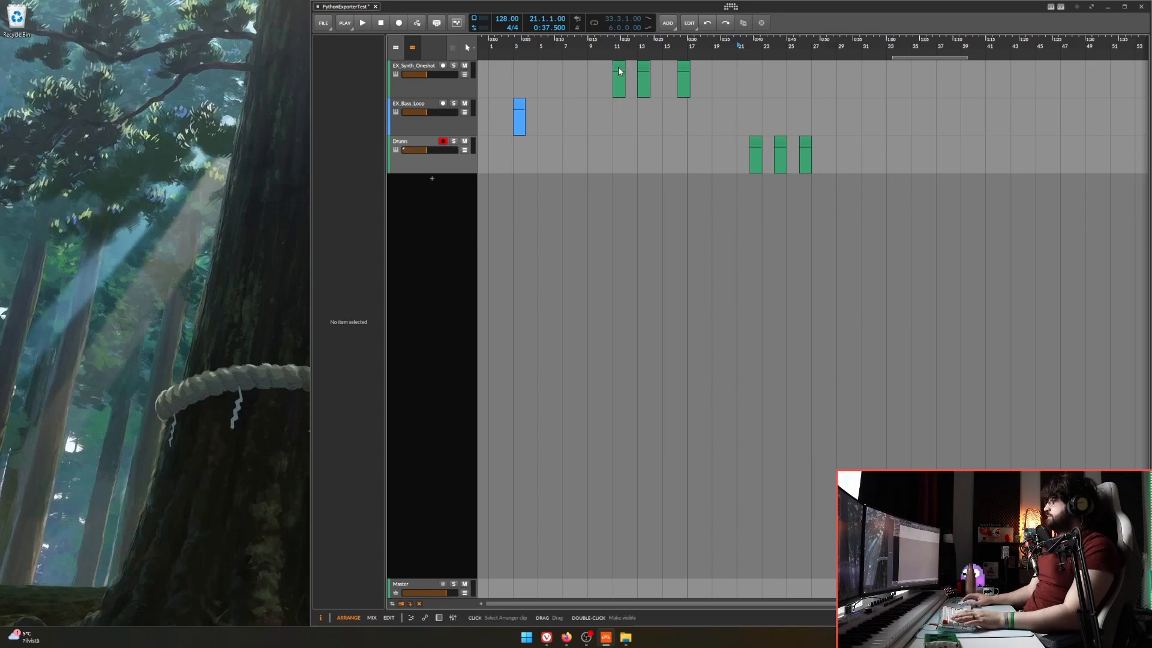
{"action": "left_click", "coordinate": [806, 142]}
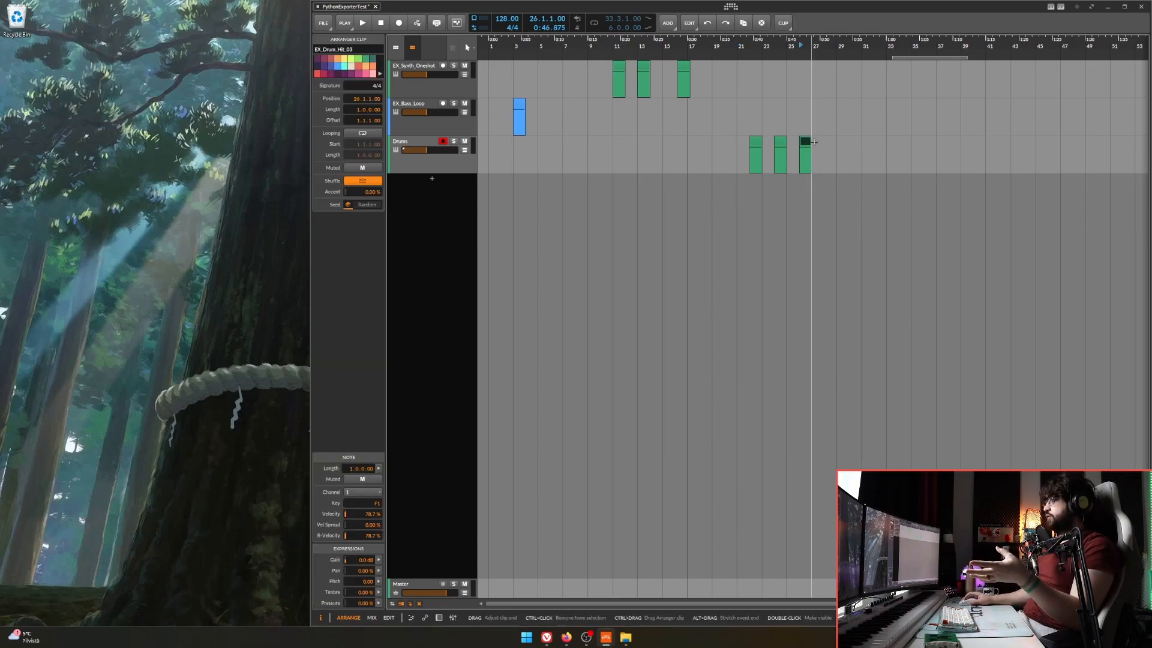
{"action": "left_click_drag", "start_coordinate": [823, 143], "coordinate": [493, 65]}
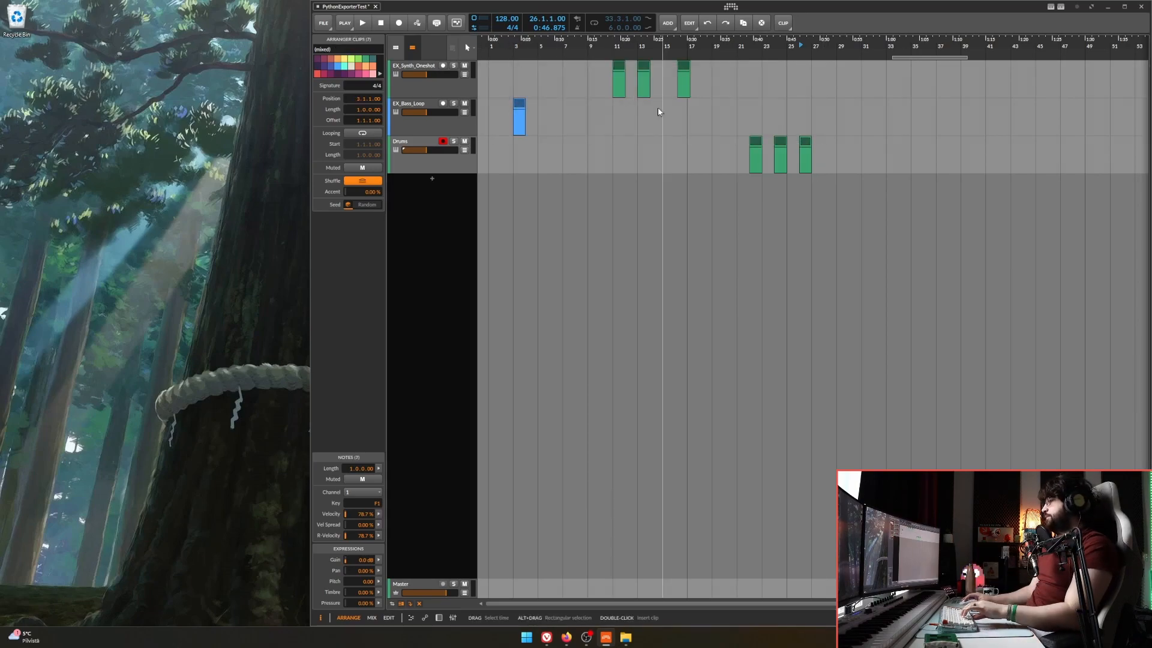
{"action": "key", "text": "ctrl+b"}
{"action": "left_click", "coordinate": [768, 411]}
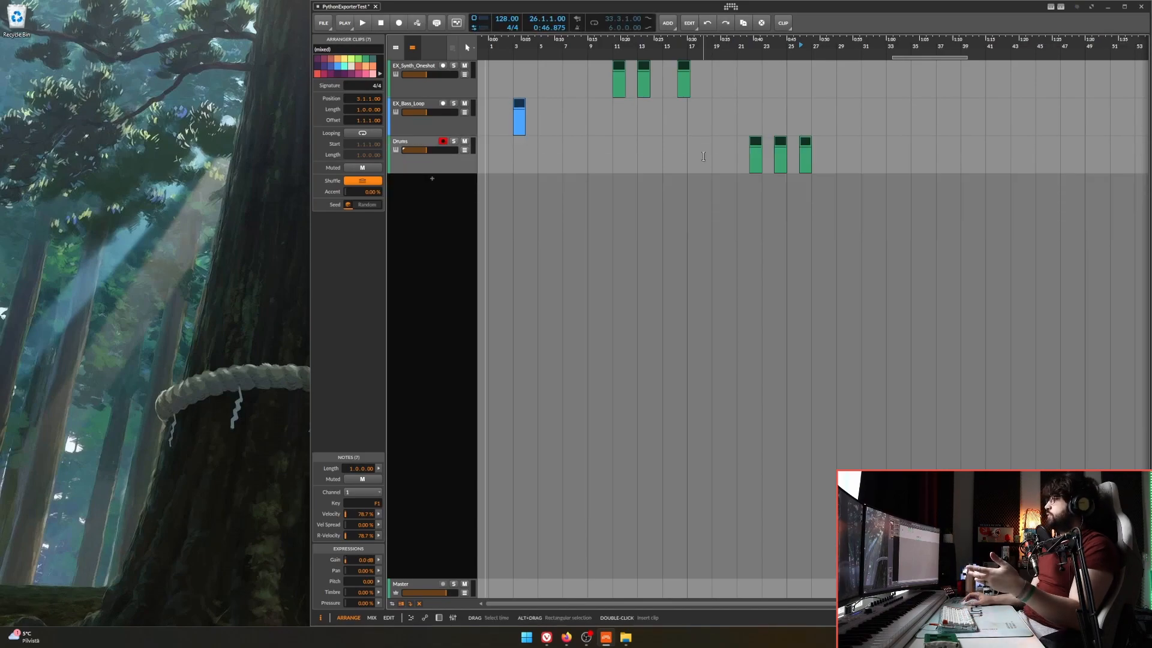
Run the nbe export command in a new PowerShell window and close the window once the files are moved.
{"action": "key", "text": "super"}
{"action": "type", "text": "paa"}
{"action": "key", "text": "Return"}
{"action": "type", "text": "nbe"}
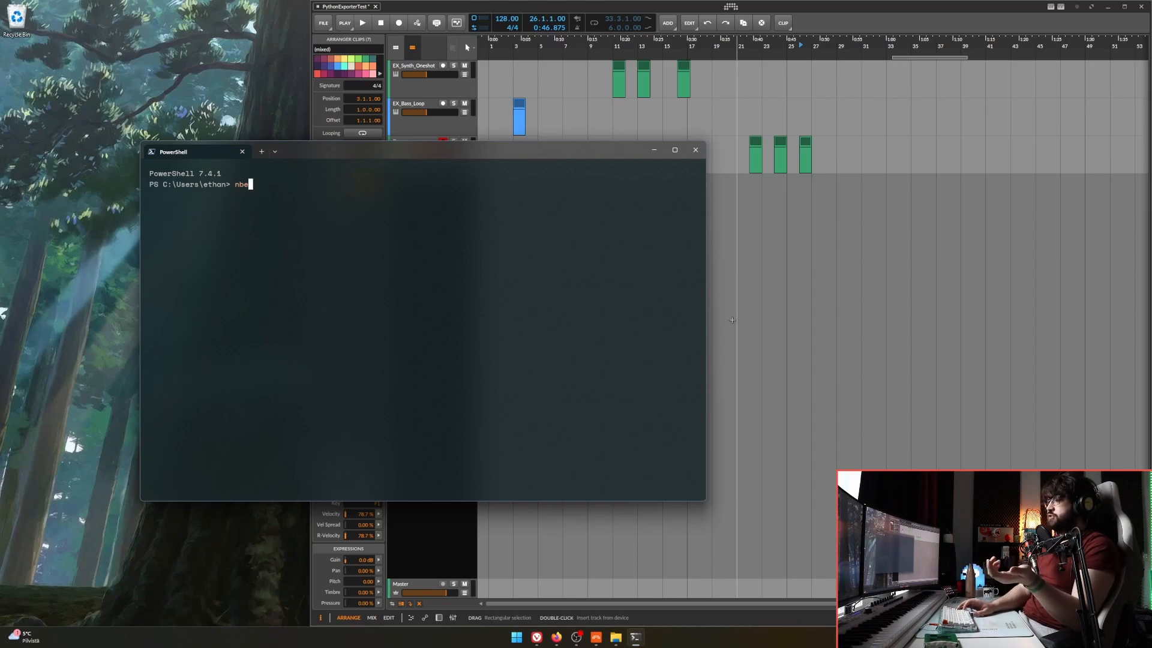
{"action": "key", "text": "Return"}
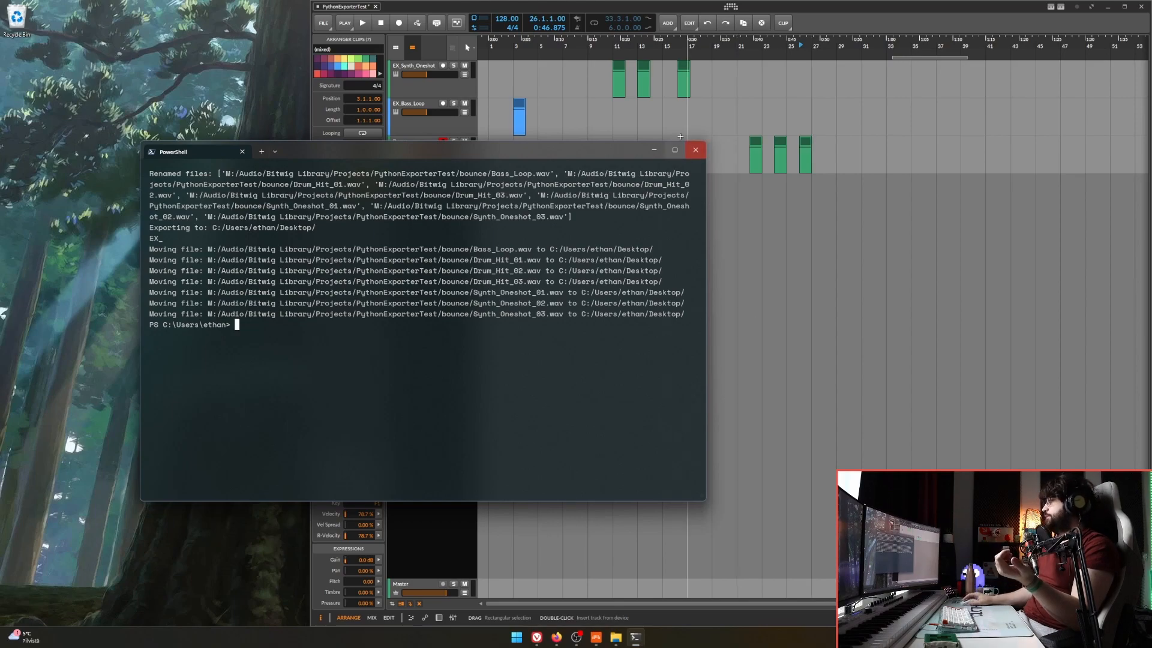
{"action": "left_click", "coordinate": [695, 150]}
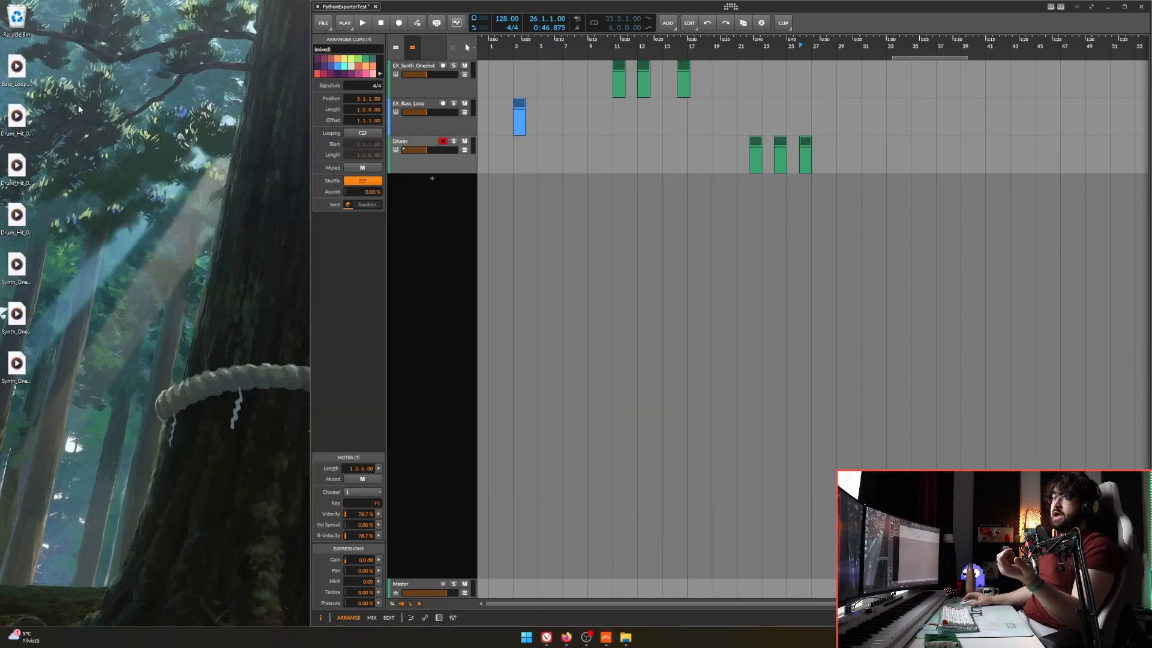
Select all the exported WAV files on the desktop.
{"action": "left_click_drag", "start_coordinate": [59, 65], "coordinate": [15, 364]}
{"action": "left_click", "coordinate": [116, 288]}
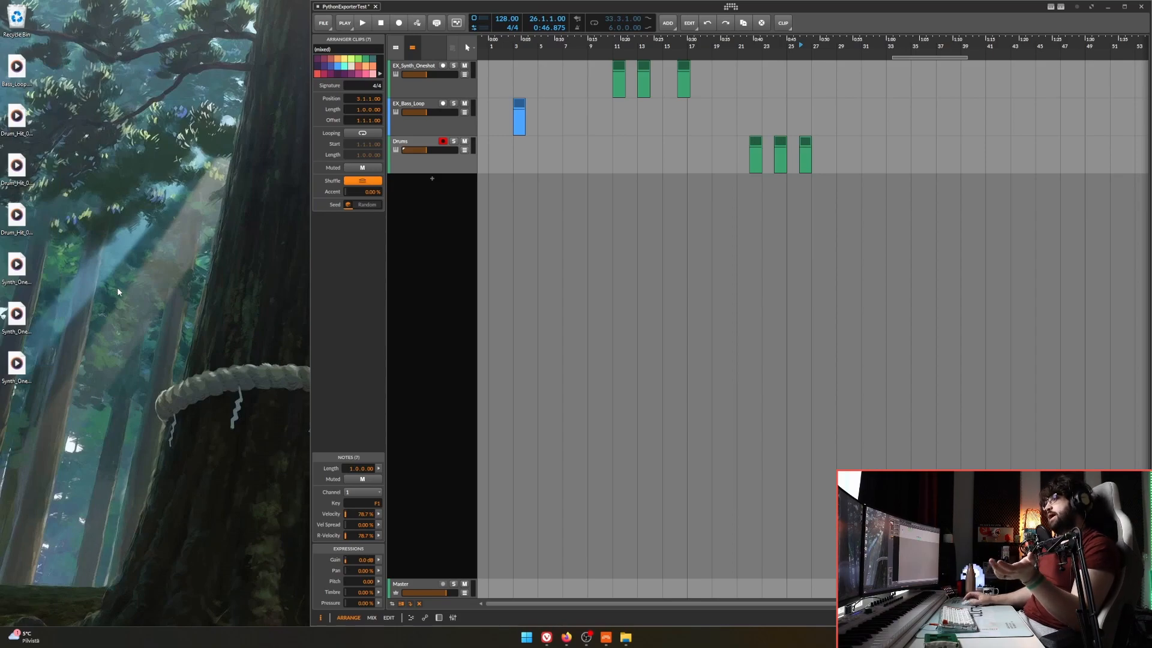
{"action": "left_click_drag", "start_coordinate": [41, 59], "coordinate": [13, 365]}
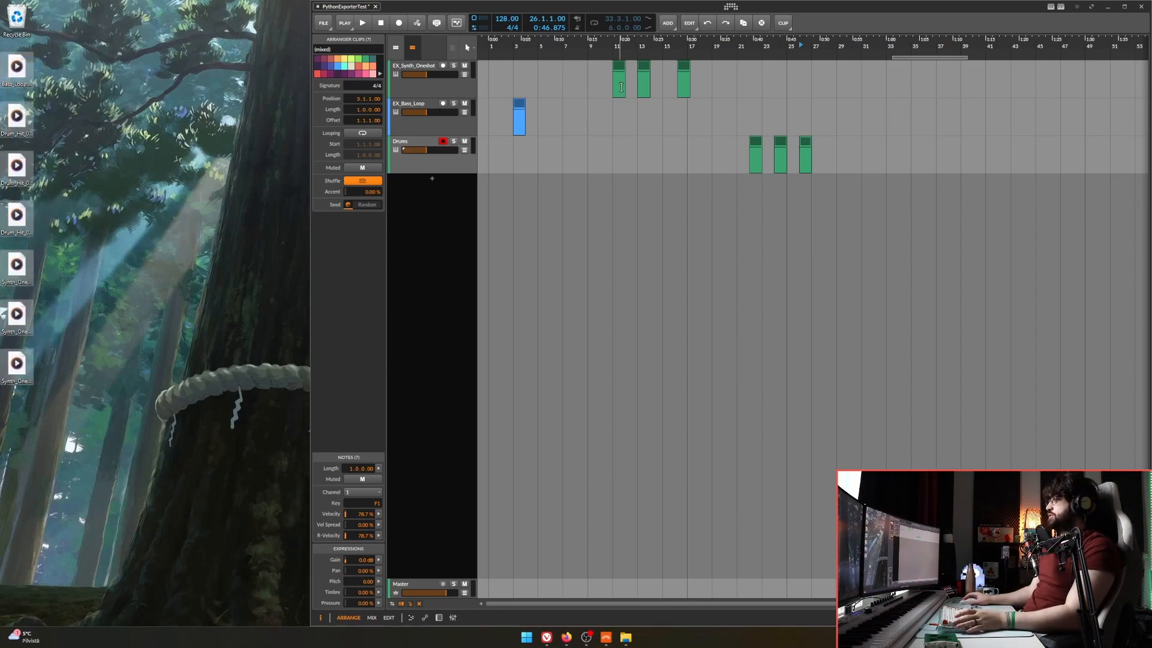
{"action": "left_click_drag", "start_coordinate": [837, 89], "coordinate": [489, 159]}
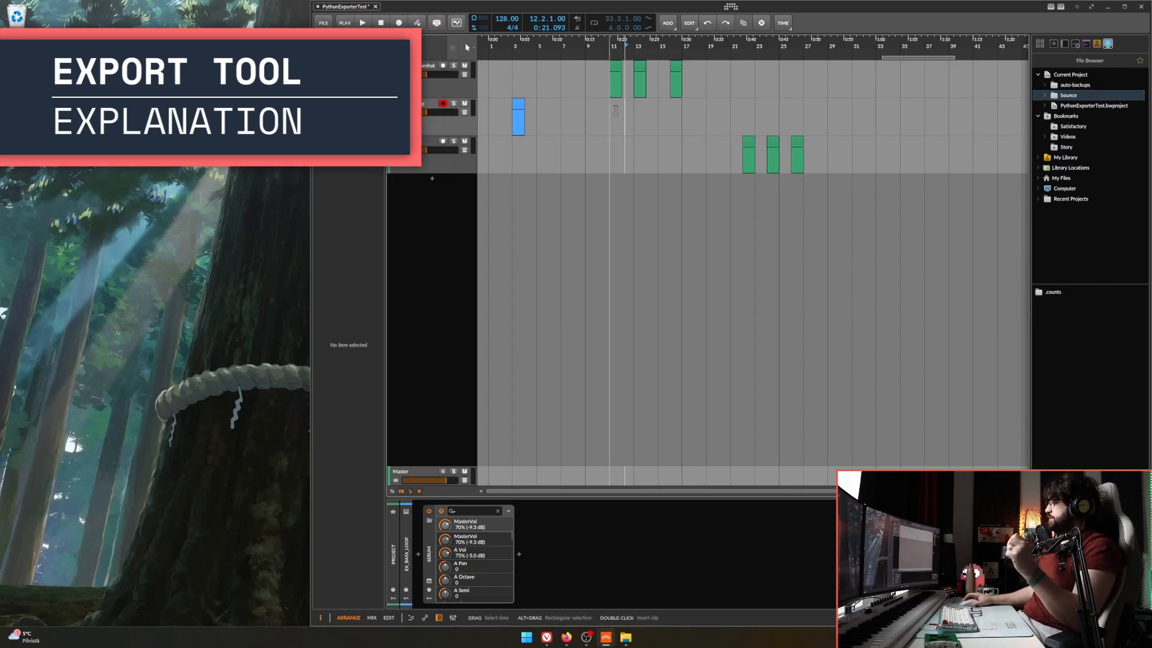
{"action": "scroll", "coordinate": [615, 110], "scroll_direction": "up", "scroll_amount": 2}
{"action": "left_click", "coordinate": [608, 68]}
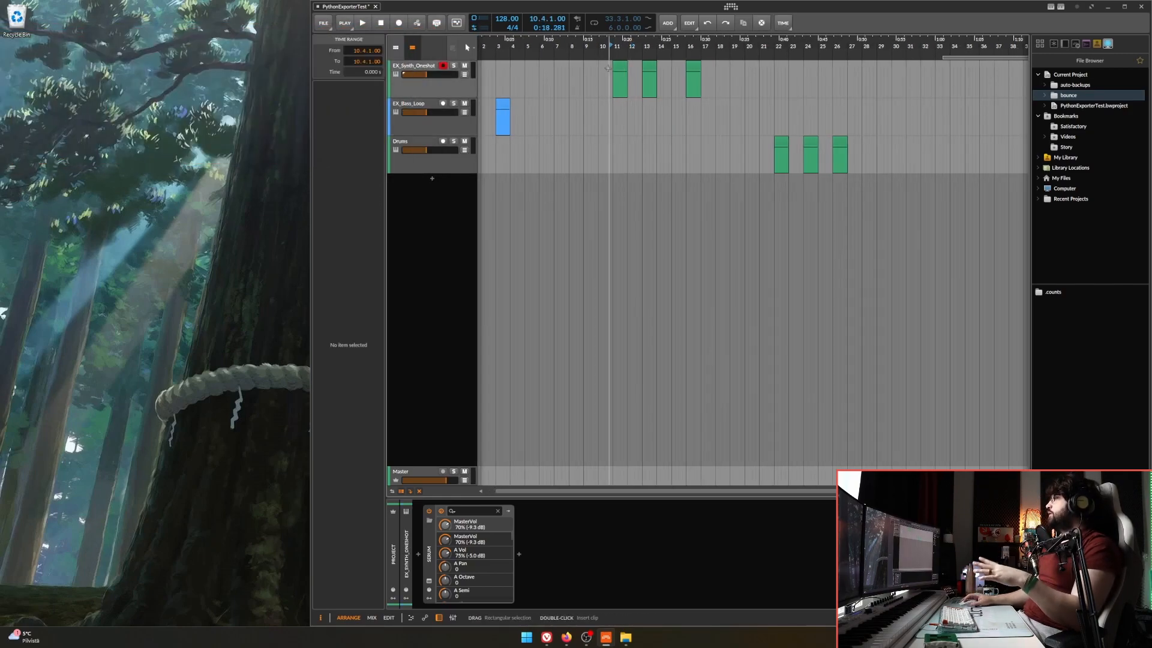
{"action": "left_click", "coordinate": [569, 68]}
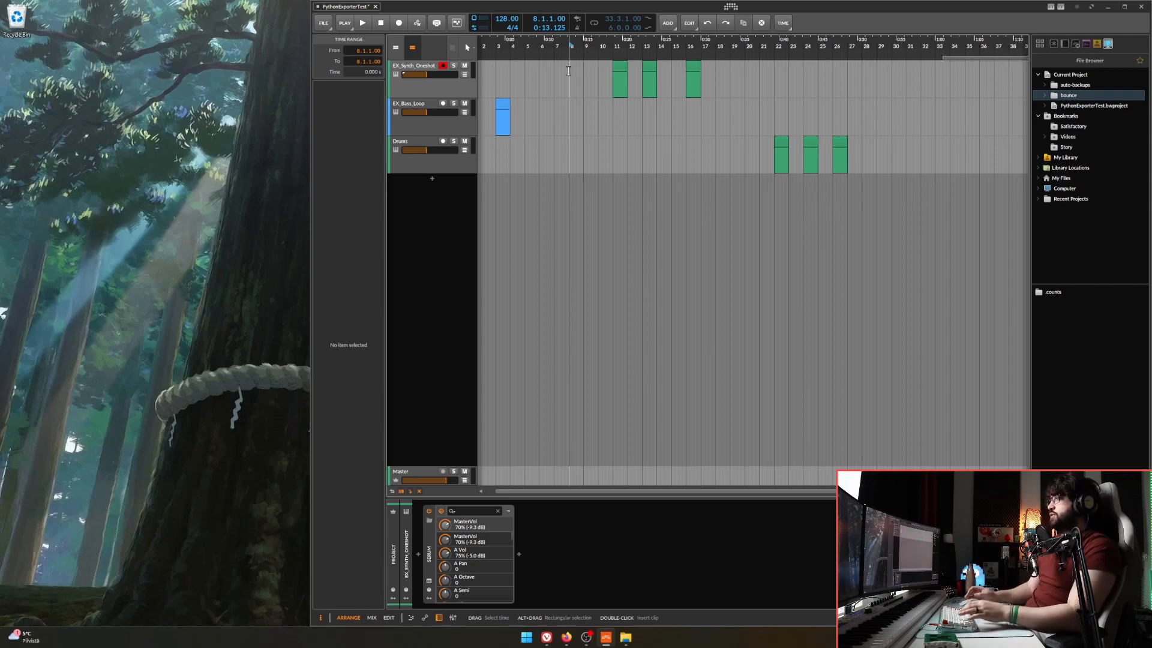
{"action": "left_click_drag", "start_coordinate": [588, 65], "coordinate": [861, 208]}
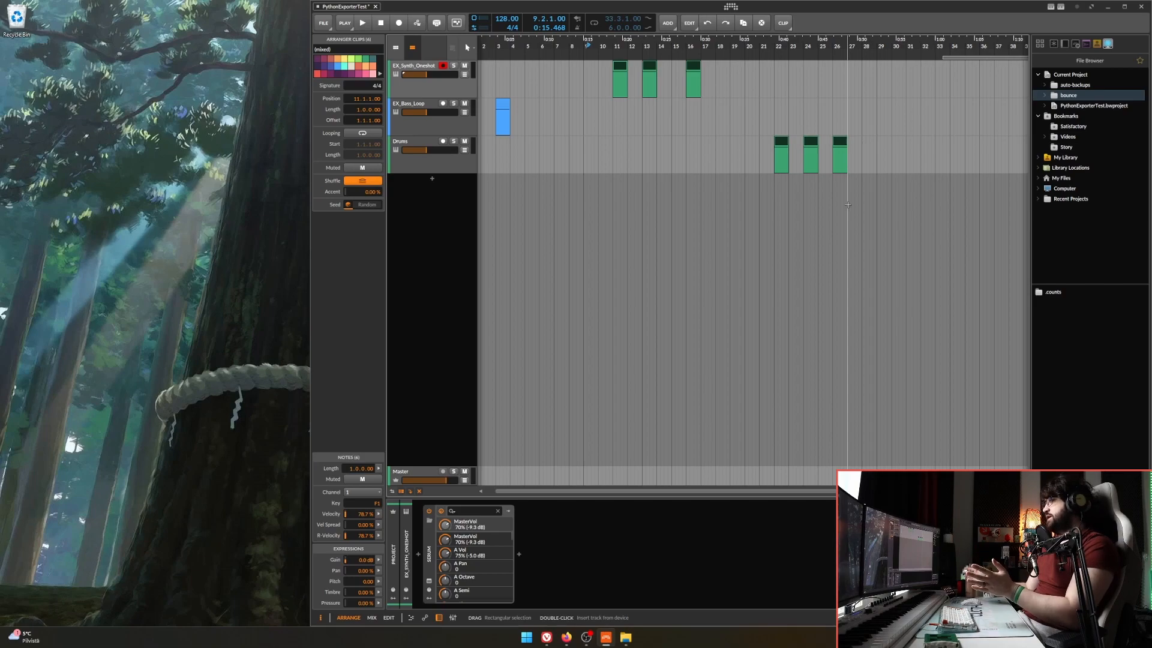
{"action": "left_click", "coordinate": [694, 117]}
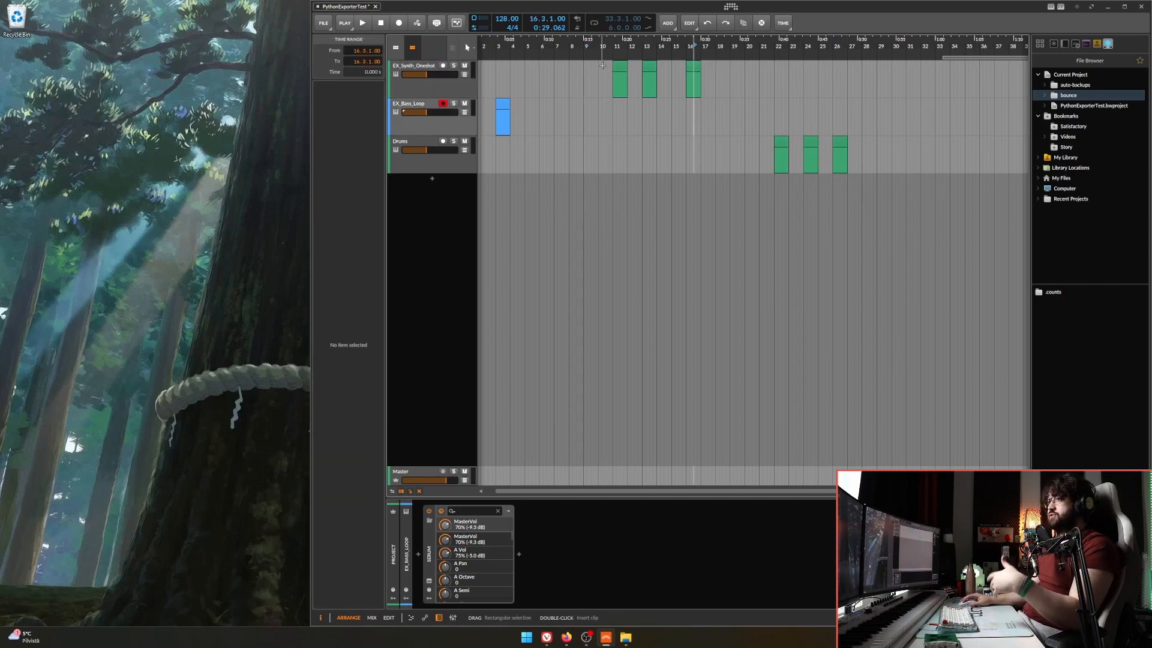
Examine the Custom per-track source options in the Bounce settings for the synth and drum clips, restore Post-Fader, and cancel.
{"action": "left_click_drag", "start_coordinate": [586, 60], "coordinate": [855, 186]}
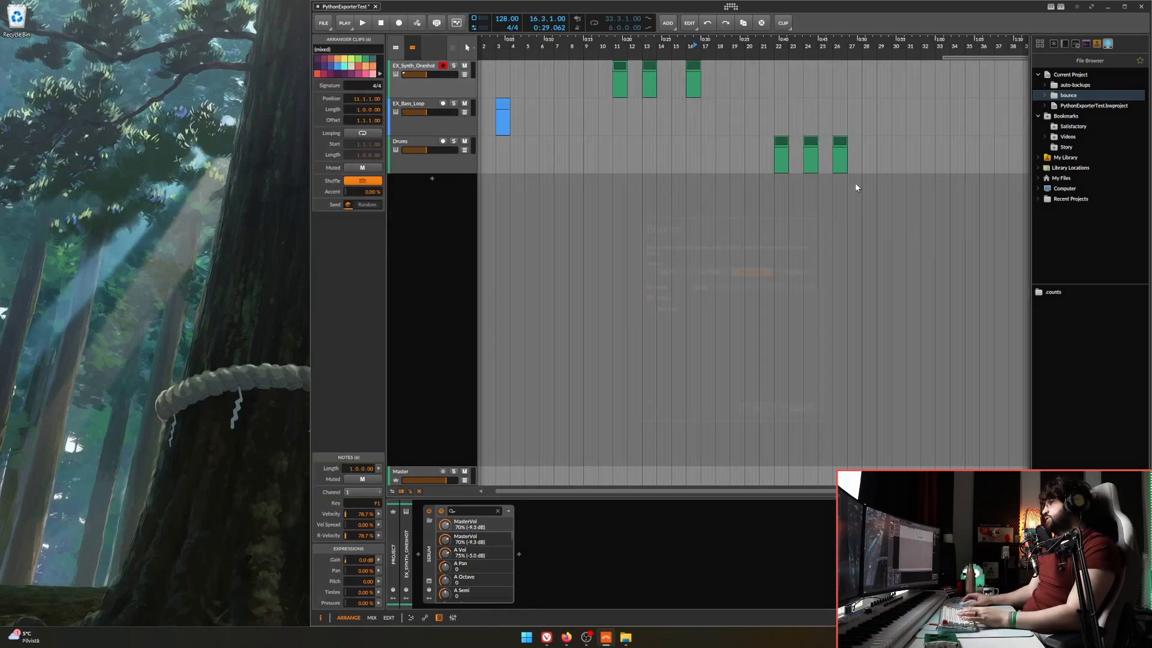
{"action": "key", "text": "ctrl+b"}
{"action": "left_click", "coordinate": [789, 272]}
{"action": "left_click", "coordinate": [736, 282]}
{"action": "left_click", "coordinate": [748, 277]}
{"action": "left_click", "coordinate": [723, 283]}
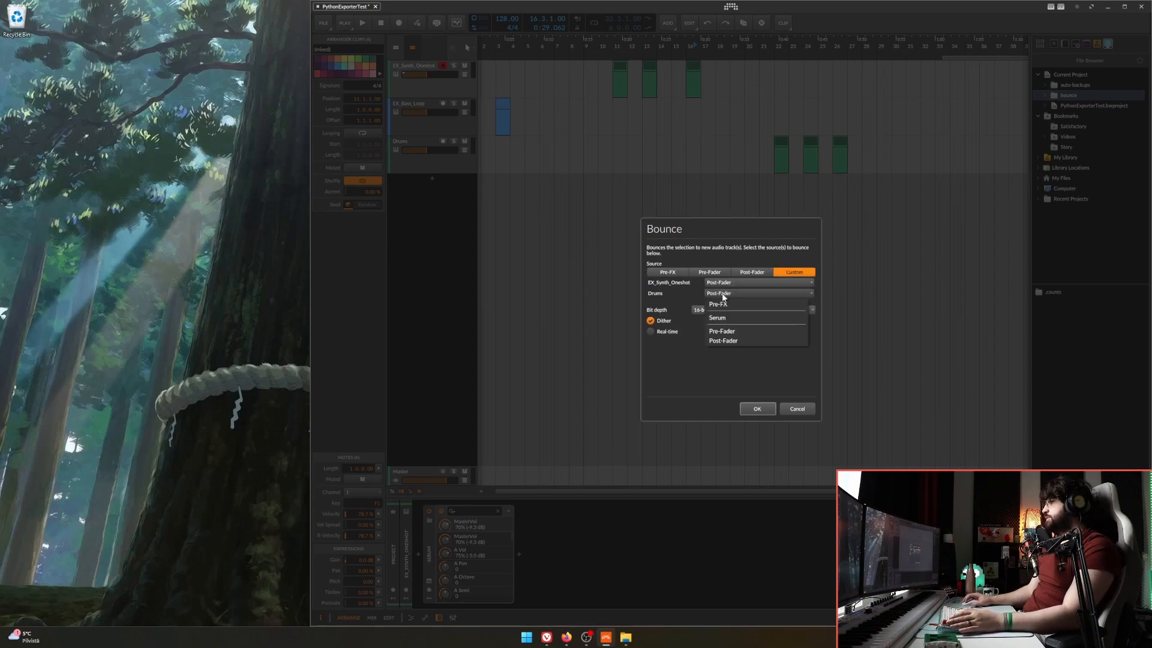
{"action": "left_click", "coordinate": [758, 271]}
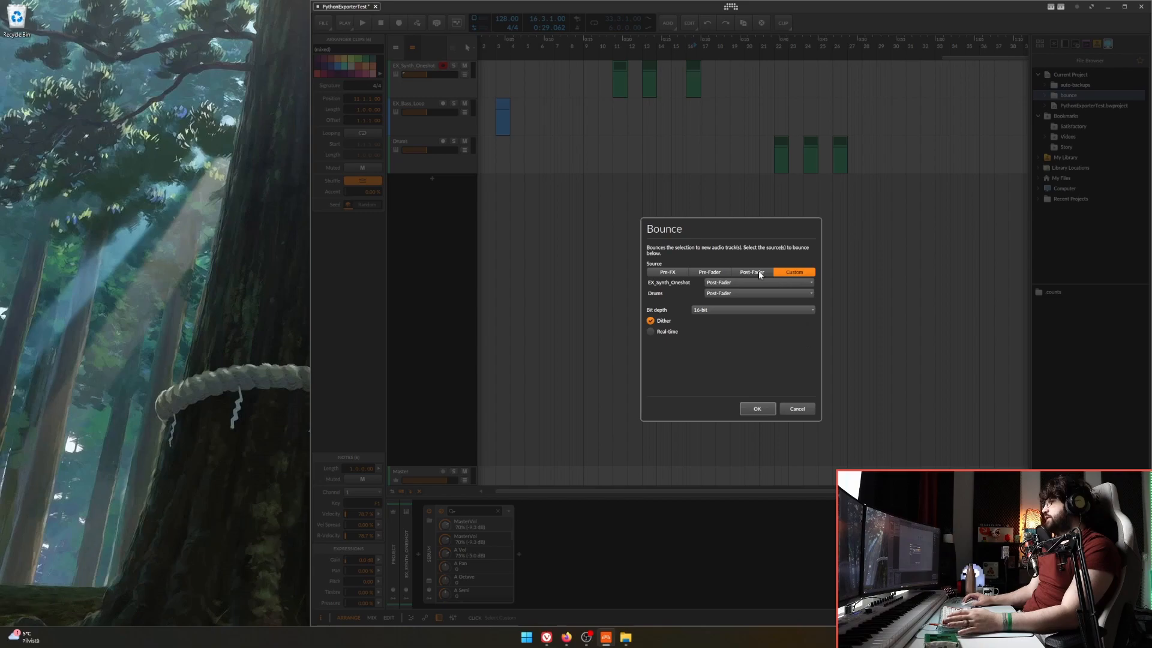
{"action": "left_click", "coordinate": [758, 271]}
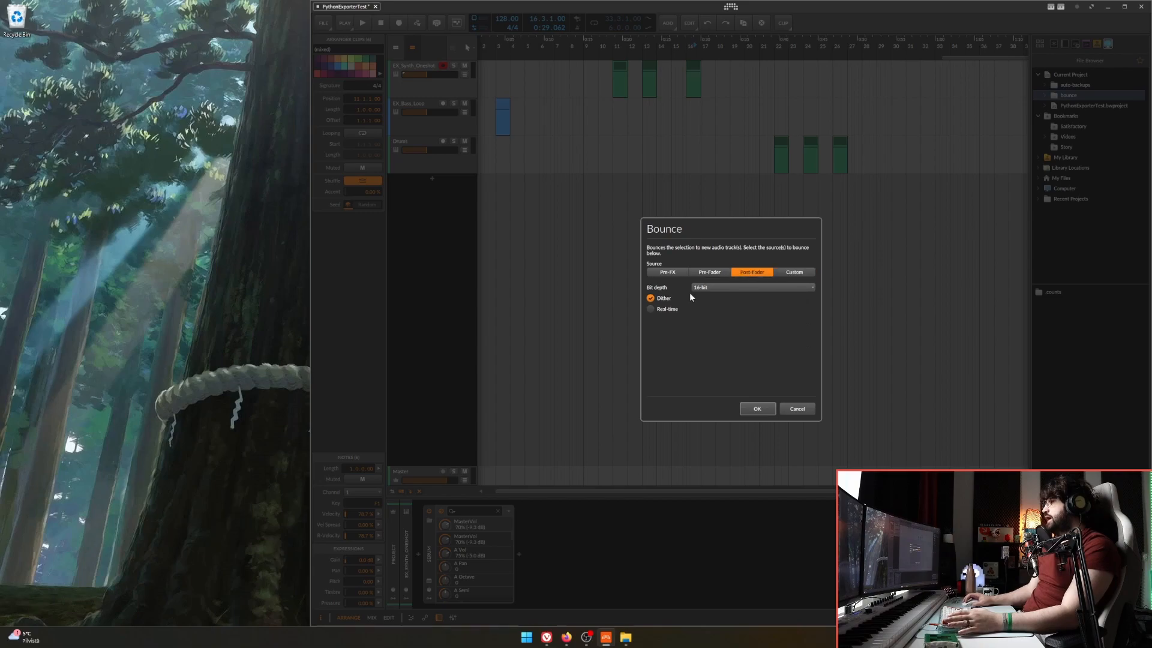
{"action": "left_click", "coordinate": [798, 408]}
{"action": "left_click", "coordinate": [899, 215]}
{"action": "key", "text": "ctrl+a"}
{"action": "key", "text": "ctrl+b"}
{"action": "left_click", "coordinate": [797, 408]}
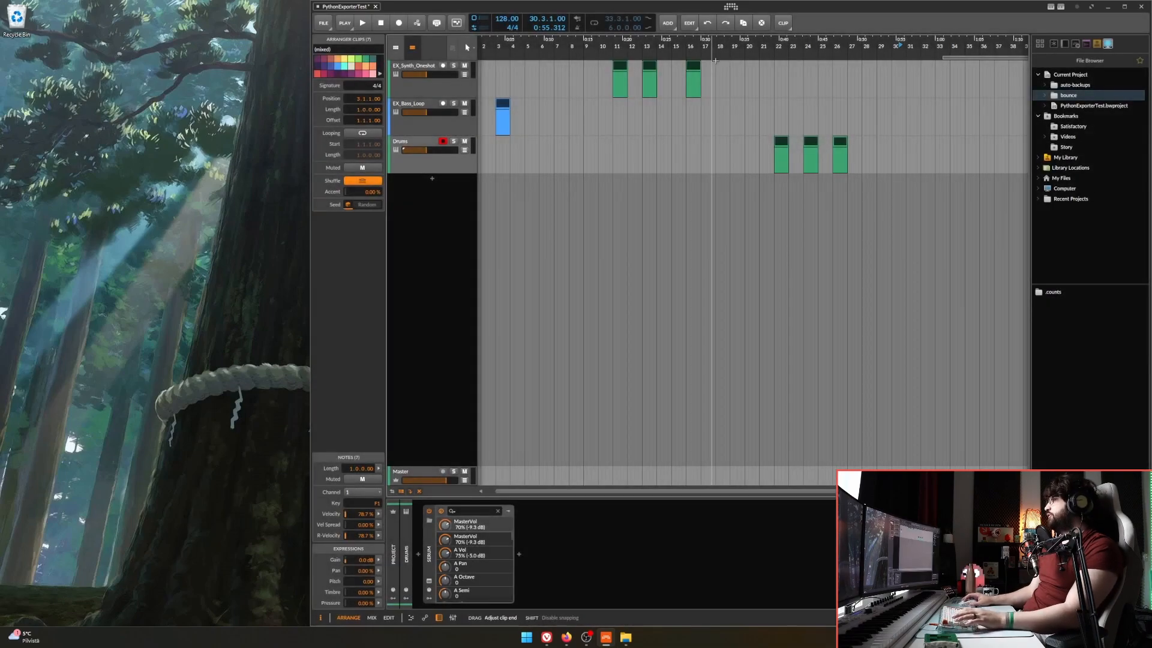
Bounce the three EX_Synth_Oneshot clips to a new audio track.
{"action": "left_click_drag", "start_coordinate": [727, 126], "coordinate": [606, 78]}
{"action": "key", "text": "ctrl+b"}
{"action": "left_click", "coordinate": [768, 408]}
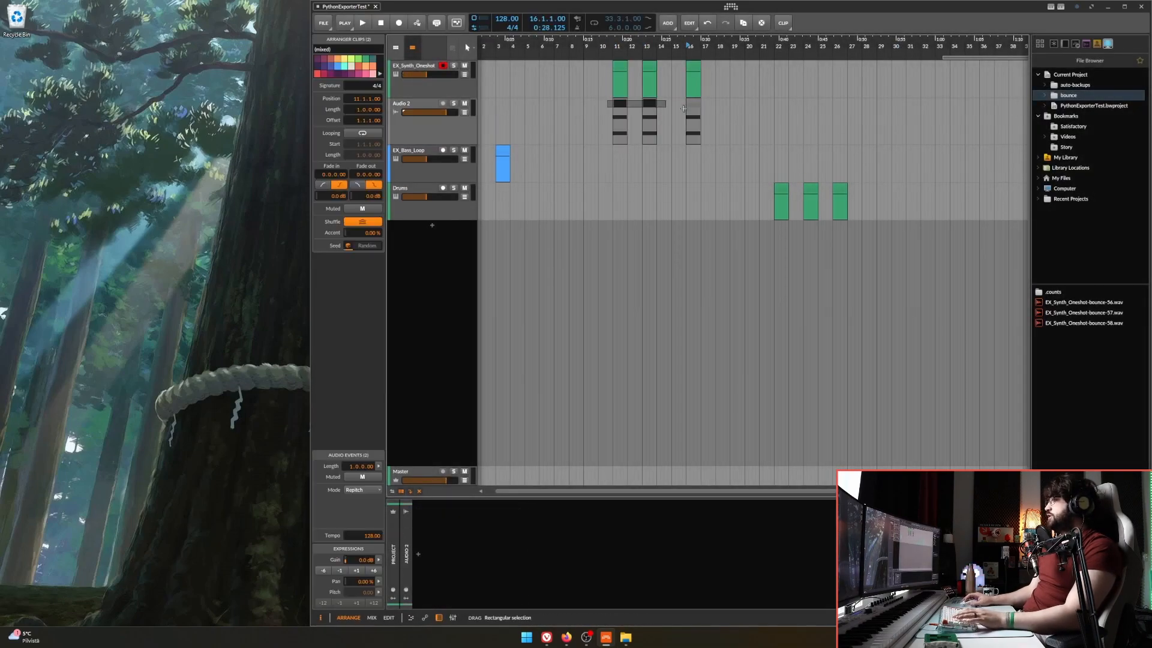
{"action": "scroll", "coordinate": [712, 110], "scroll_direction": "up", "scroll_amount": 5}
{"action": "scroll", "coordinate": [757, 110], "scroll_direction": "left", "scroll_amount": 3}
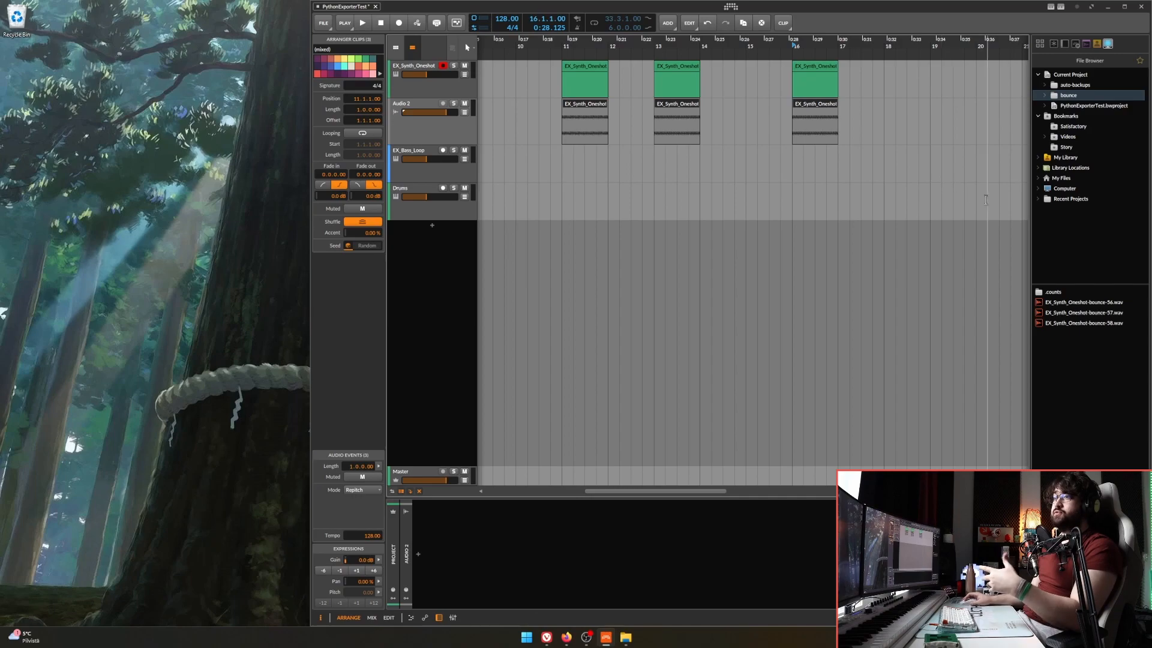
Undo the bounce of the synth clips.
{"action": "left_click", "coordinate": [669, 171]}
{"action": "scroll", "coordinate": [669, 171], "scroll_direction": "down", "scroll_amount": 3}
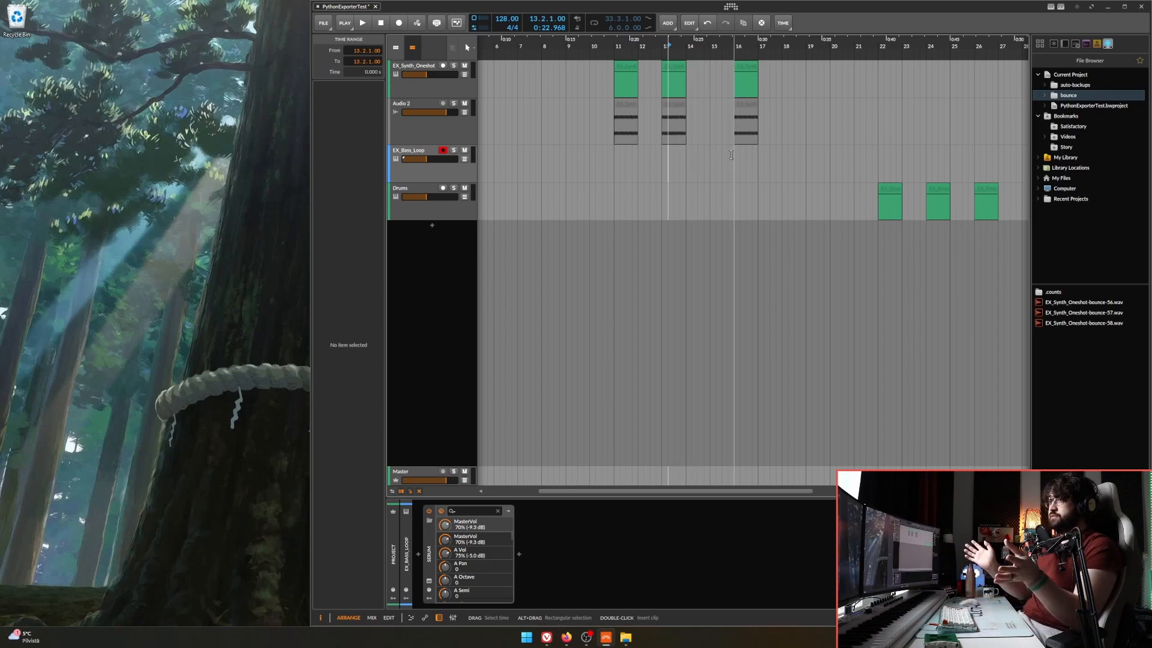
{"action": "scroll", "coordinate": [689, 154], "scroll_direction": "down", "scroll_amount": 2}
{"action": "key", "text": "ctrl+z"}
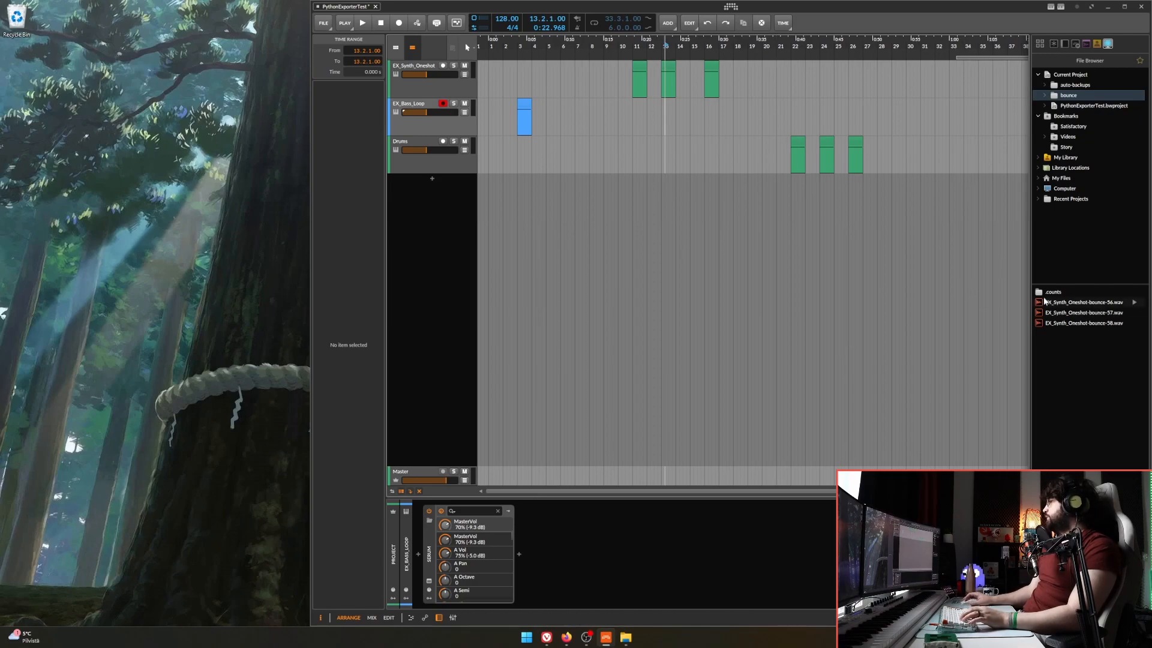
Check the name of the first clip on the EX_Synth_Oneshot track by opening it for renaming, and cancel.
{"action": "scroll", "coordinate": [648, 269], "scroll_direction": "up", "scroll_amount": 2}
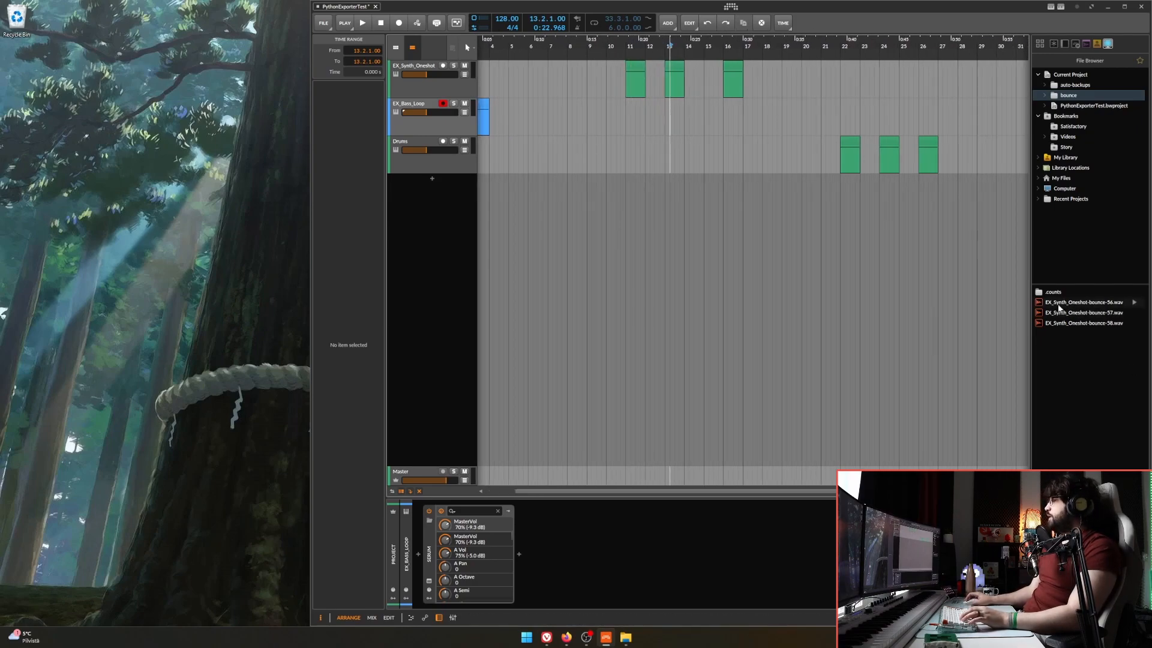
{"action": "scroll", "coordinate": [671, 71], "scroll_direction": "up", "scroll_amount": 2}
{"action": "left_click", "coordinate": [606, 71]}
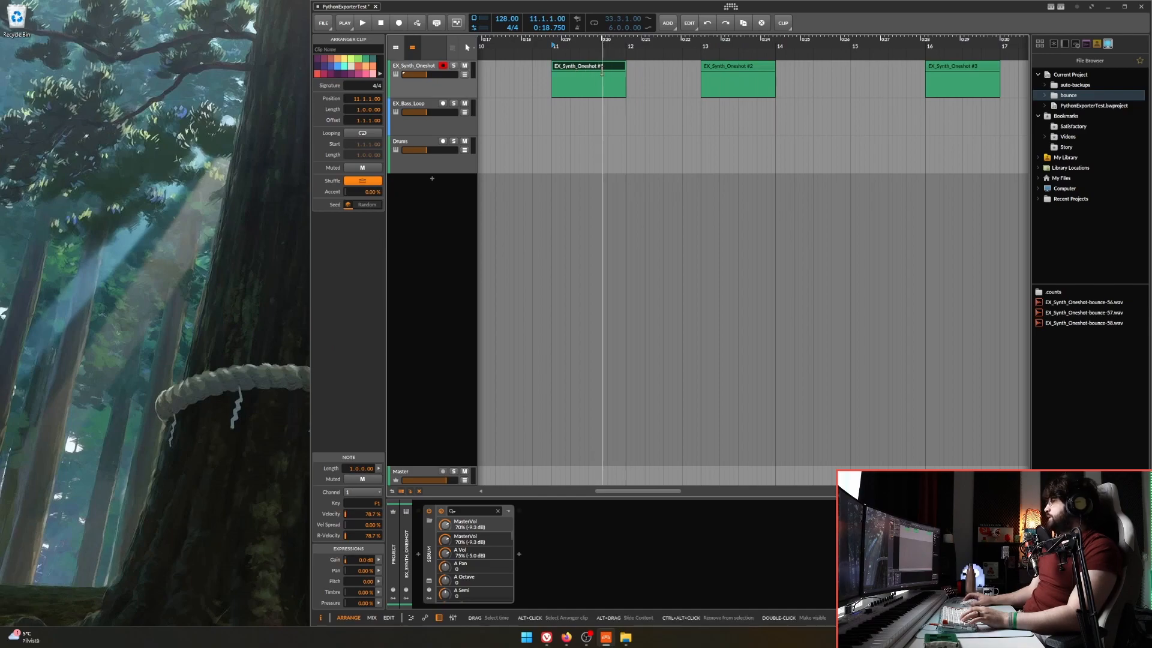
{"action": "left_click", "coordinate": [532, 90]}
{"action": "left_click", "coordinate": [595, 64]}
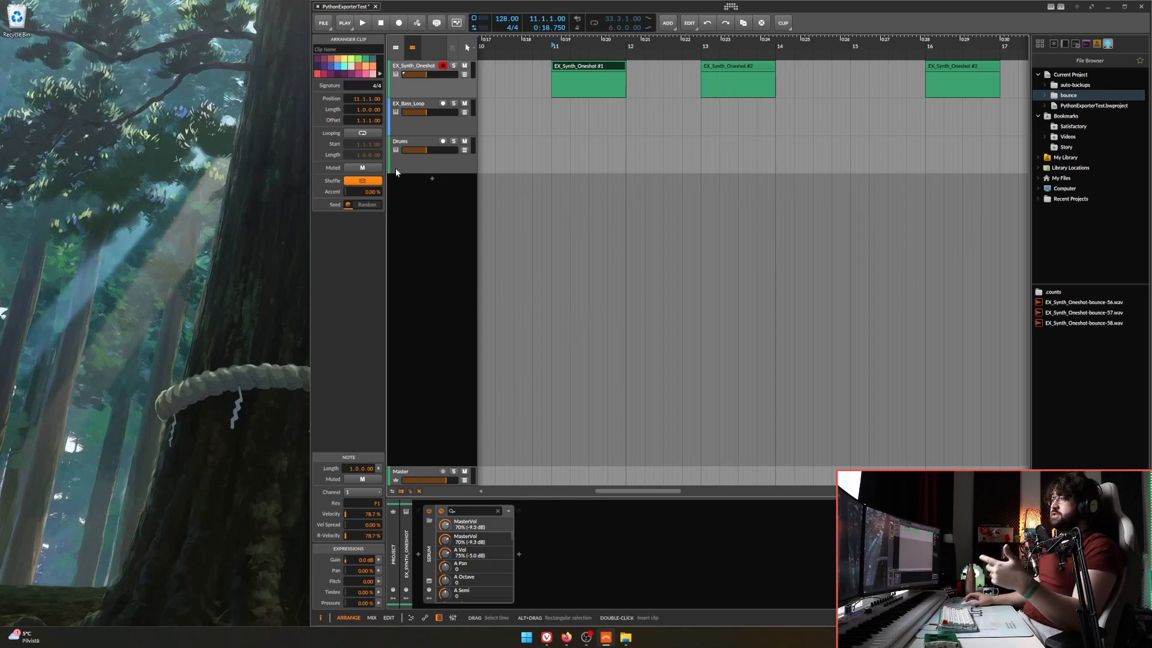
{"action": "left_click", "coordinate": [620, 115]}
{"action": "left_click", "coordinate": [590, 67]}
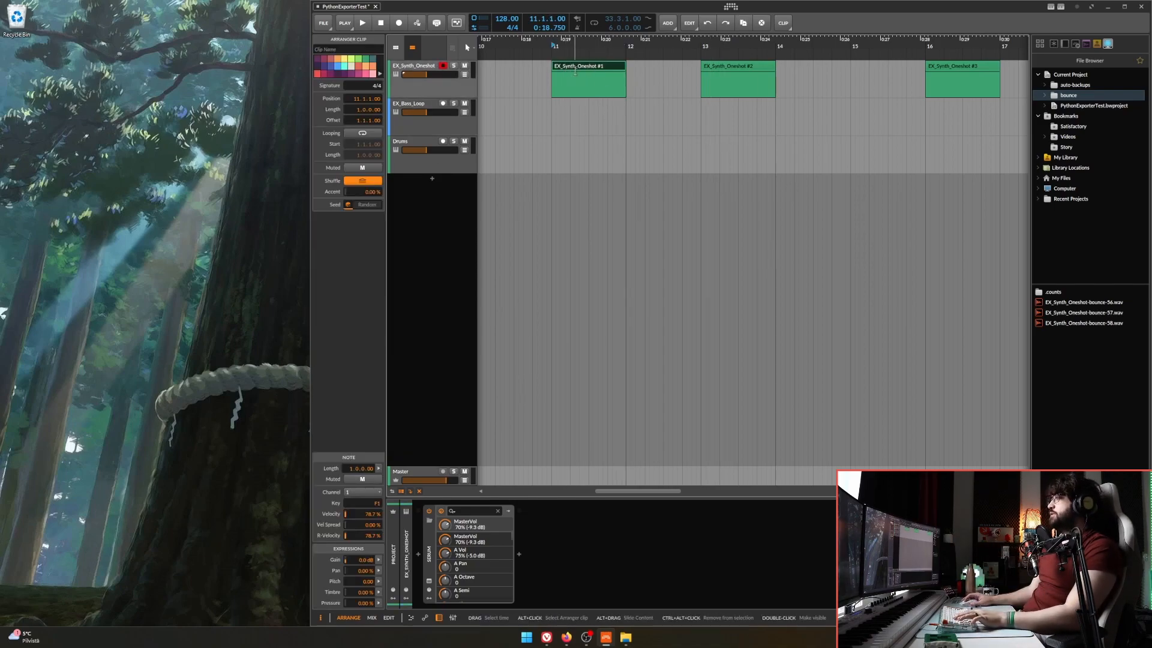
{"action": "key", "text": "ctrl+r"}
{"action": "key", "text": "Escape"}
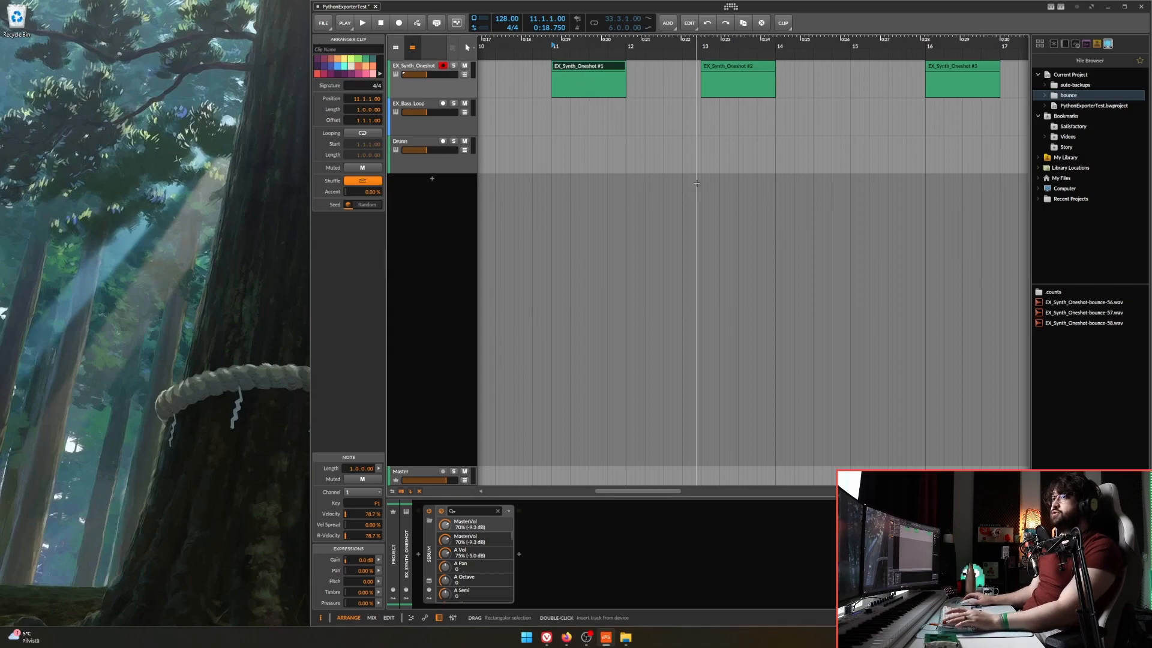
Open the name of the first clip on the Drums track for editing.
{"action": "scroll", "coordinate": [701, 78], "scroll_direction": "down", "scroll_amount": 3}
{"action": "left_click", "coordinate": [924, 144]}
{"action": "key", "text": "ctrl+r"}
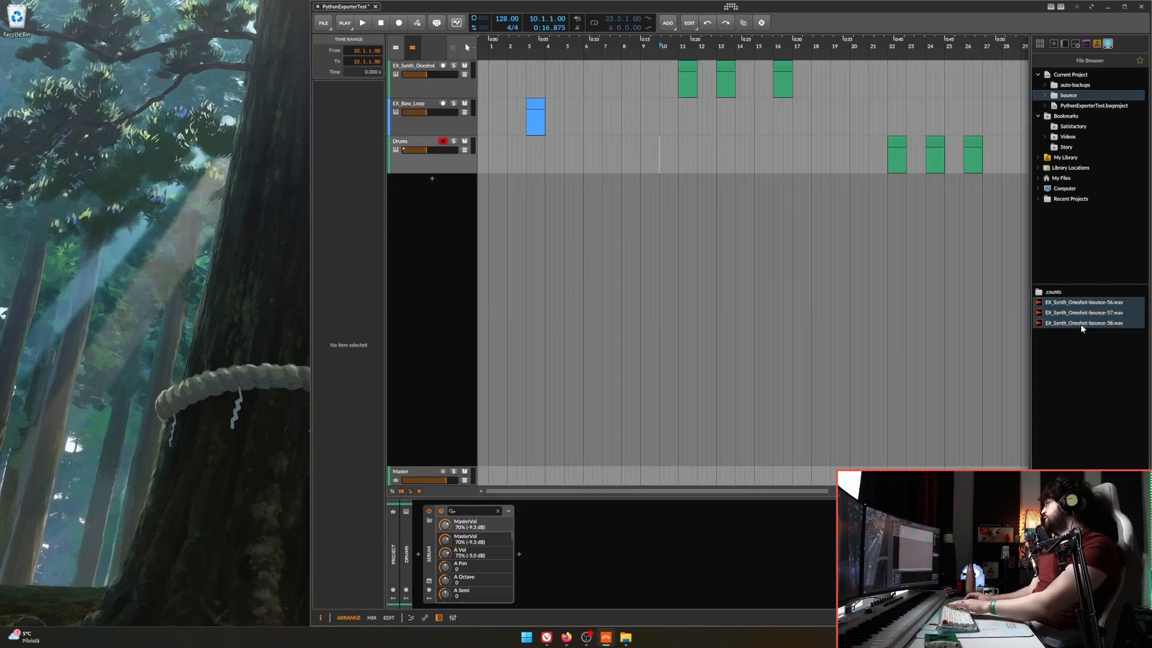
Delete the three bounced EX_Synth_Oneshot WAV files from the project's bounce folder and dismiss the missing-files notice.
{"action": "key", "text": "Delete"}
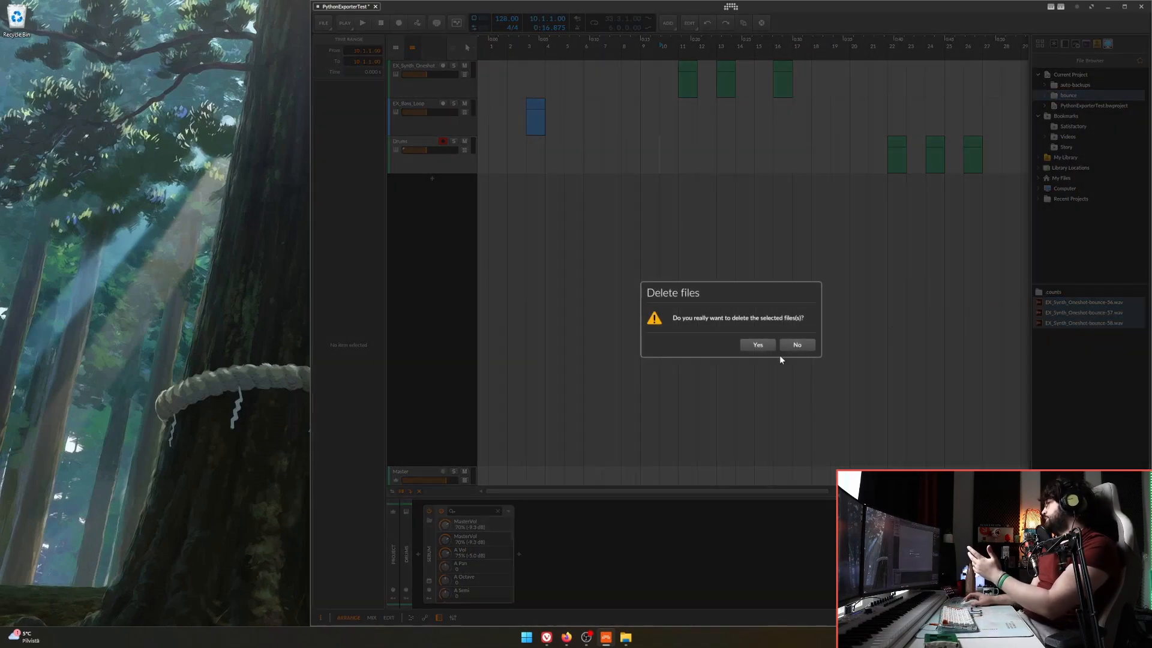
{"action": "left_click", "coordinate": [757, 342]}
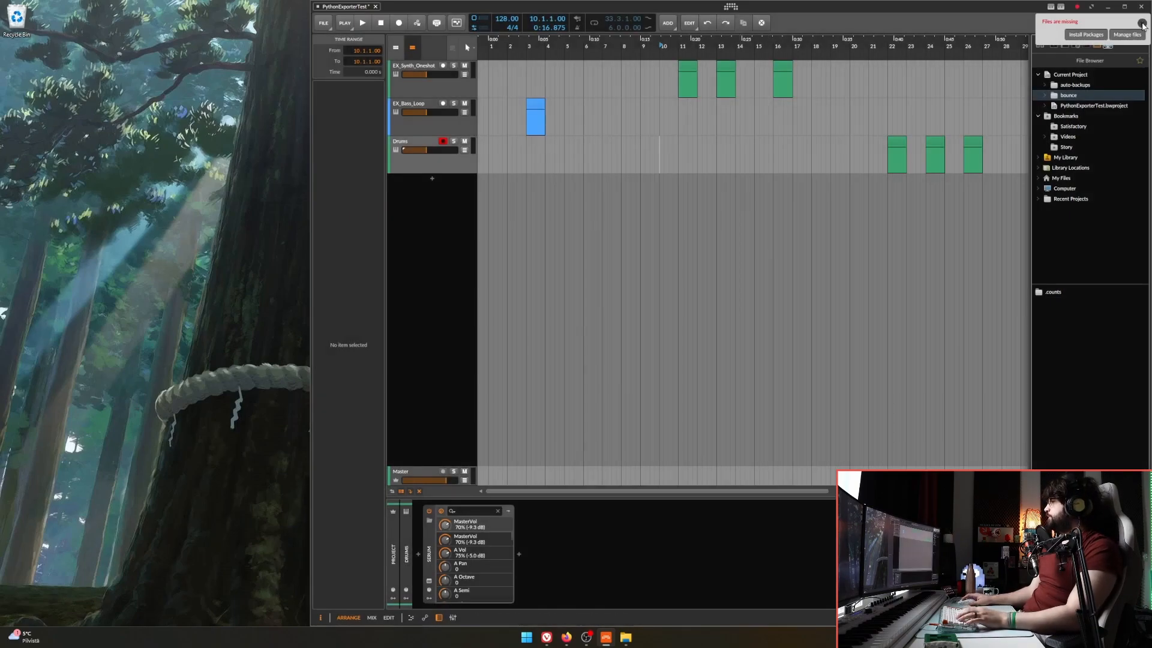
{"action": "left_click", "coordinate": [1142, 23]}
Bounce the time range spanning the three clips on the Drums track with the Post-Fader source.
{"action": "scroll", "coordinate": [894, 156], "scroll_direction": "right", "scroll_amount": 5}
{"action": "left_click_drag", "start_coordinate": [600, 156], "coordinate": [810, 168]}
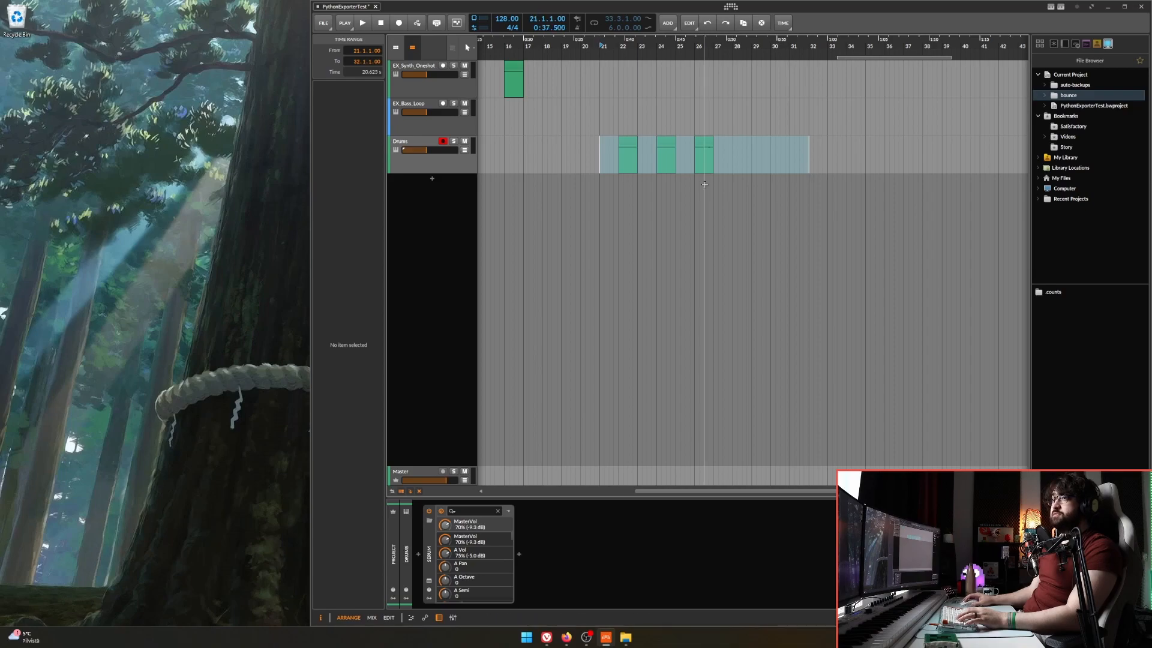
{"action": "left_click_drag", "start_coordinate": [683, 165], "coordinate": [796, 164]}
{"action": "left_click", "coordinate": [736, 115]}
{"action": "key", "text": "ctrl+b"}
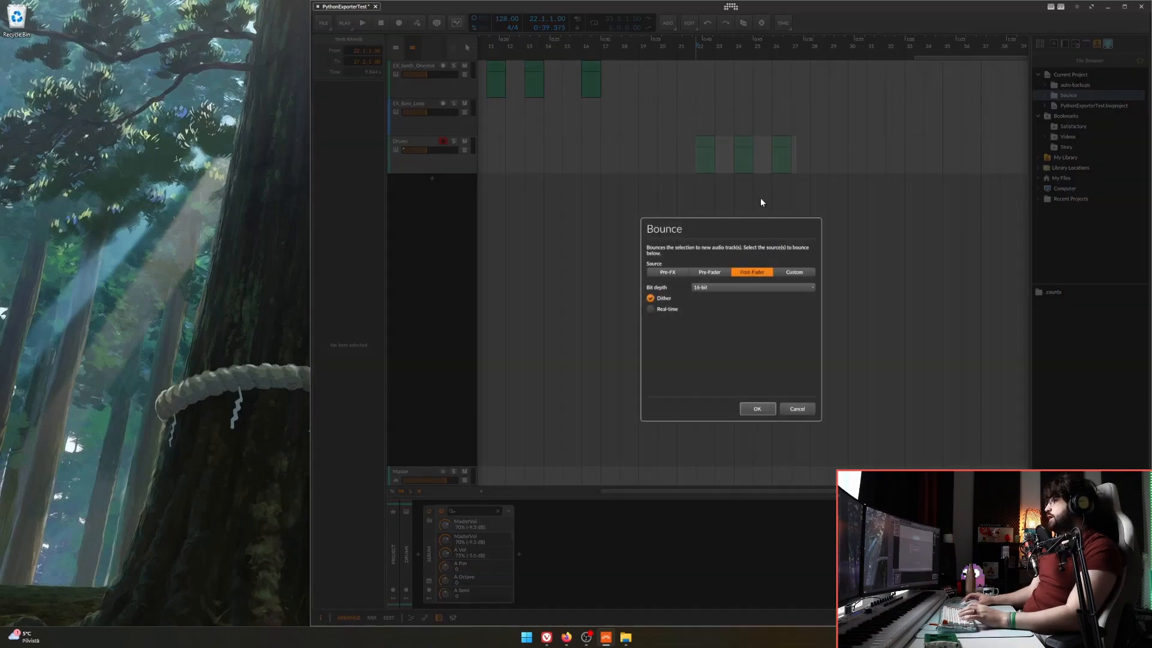
{"action": "left_click", "coordinate": [773, 409]}
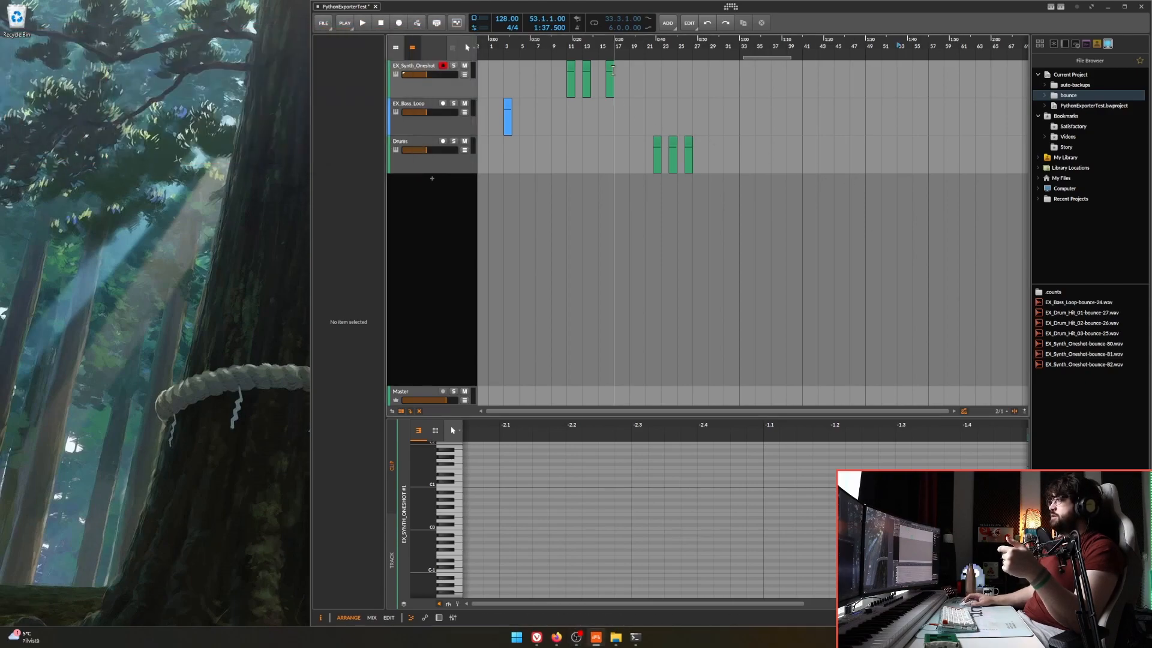
Select the three clips on the EX_Synth_Oneshot track.
{"action": "left_click_drag", "start_coordinate": [623, 63], "coordinate": [553, 118]}
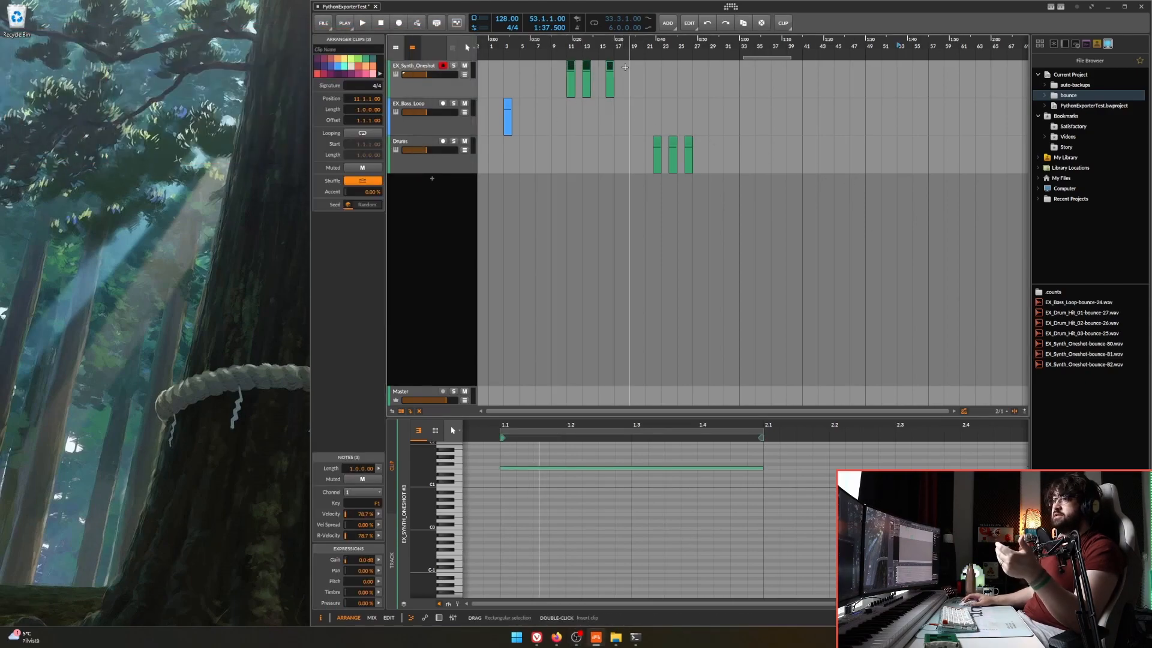
Select the clip on the EX_Bass_Loop track after clearing the selection on the EX_Synth_Oneshot track.
{"action": "left_click", "coordinate": [627, 68]}
{"action": "left_click", "coordinate": [710, 147]}
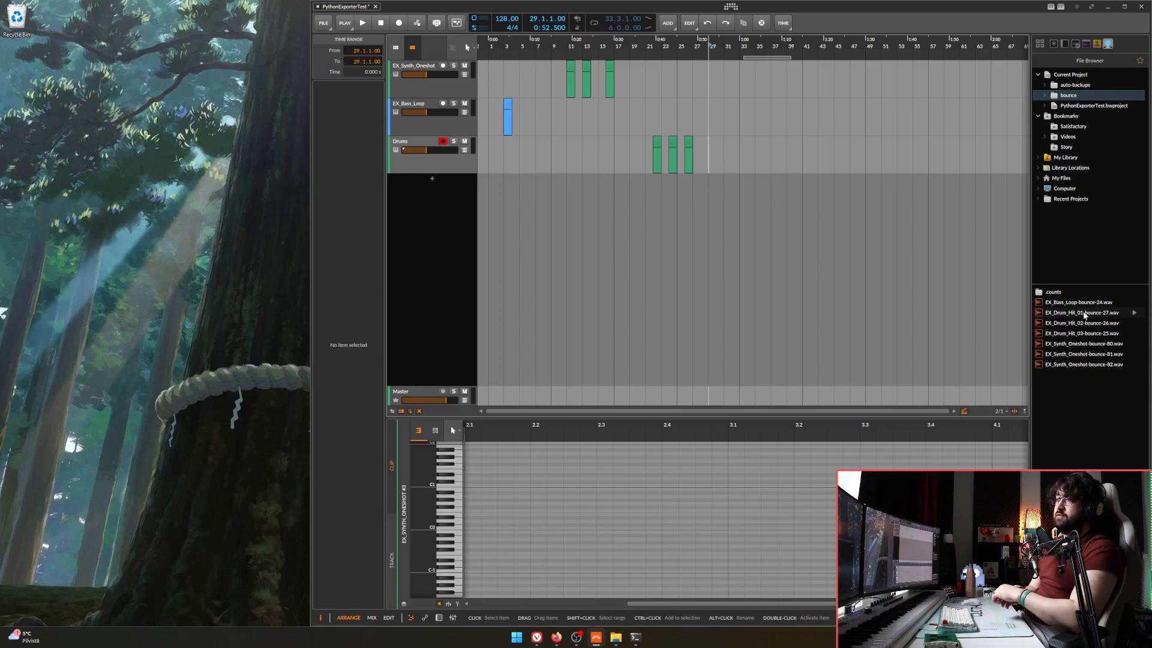
{"action": "left_click", "coordinate": [507, 103]}
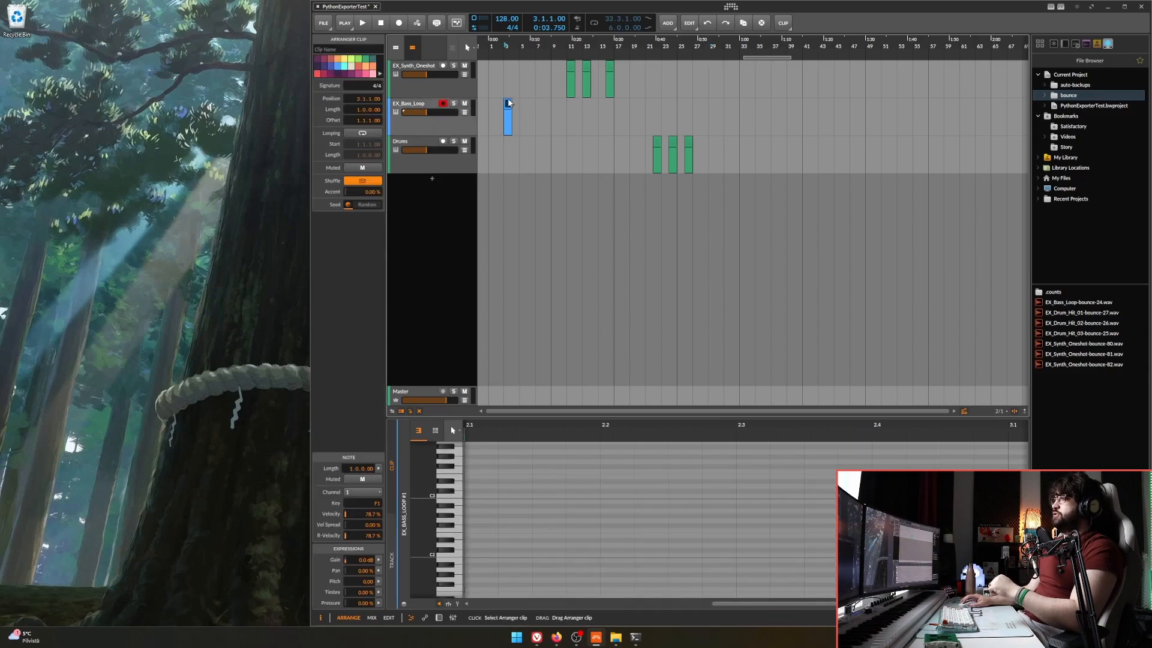
{"action": "left_click_drag", "start_coordinate": [529, 114], "coordinate": [590, 114]}
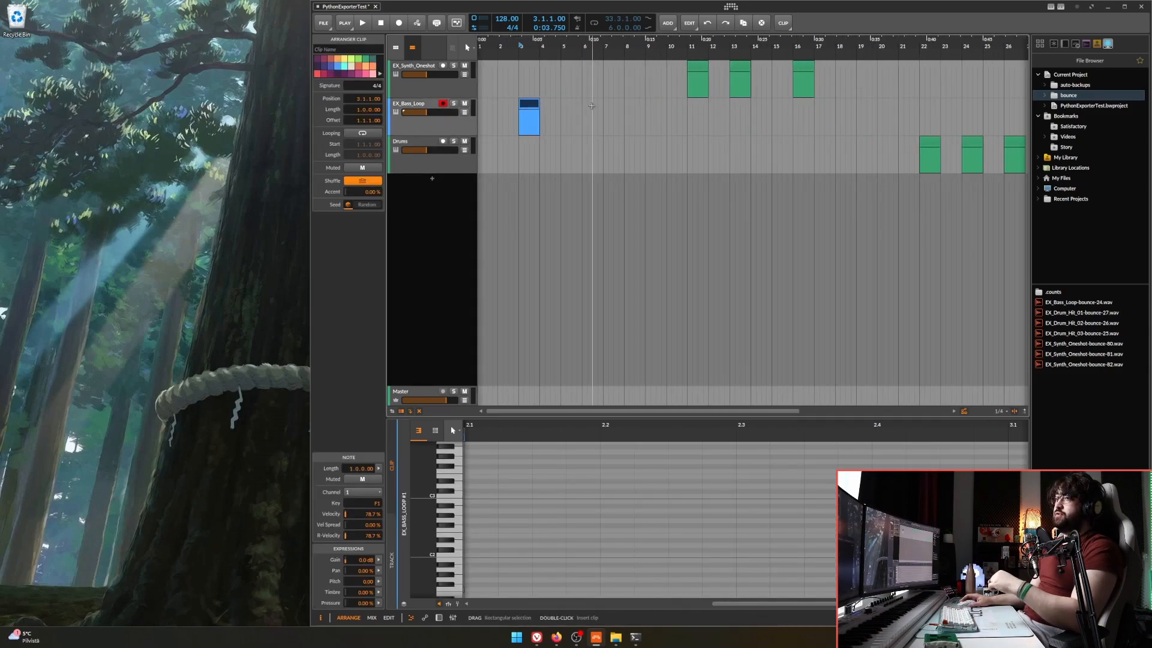
{"action": "scroll", "coordinate": [621, 133], "scroll_direction": "down", "scroll_amount": 3}
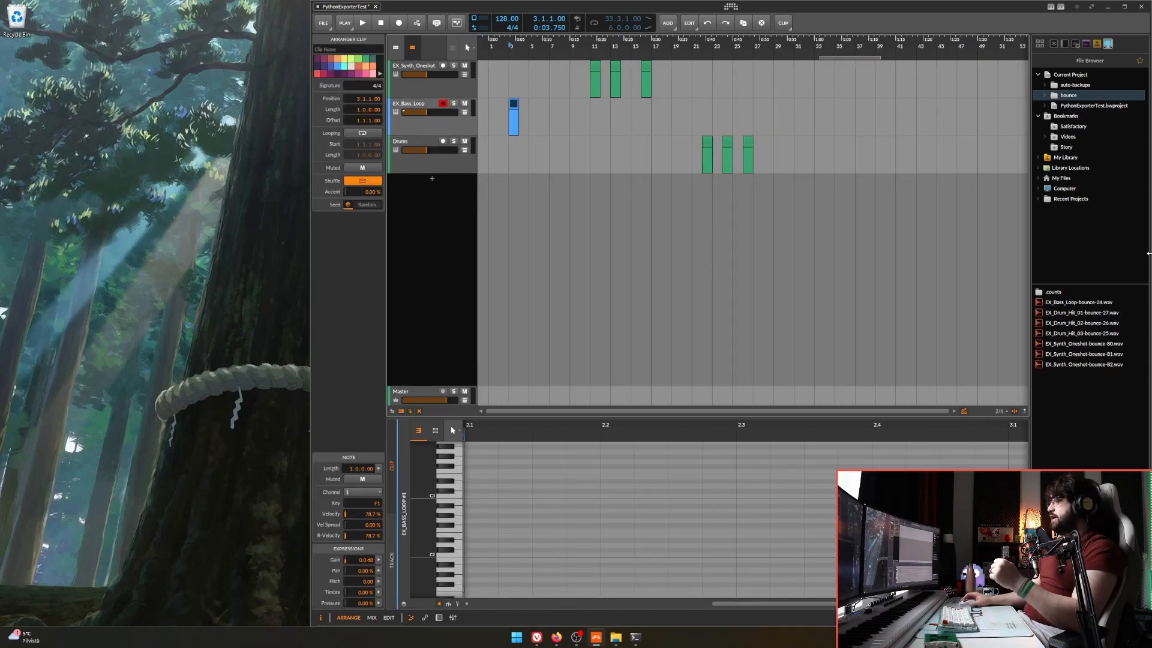
Select all clips across the three tracks and all the bounced WAV files in the project's bounce folder.
{"action": "left_click", "coordinate": [1089, 364]}
{"action": "left_click", "coordinate": [1086, 303]}
{"action": "left_click", "coordinate": [1085, 365]}
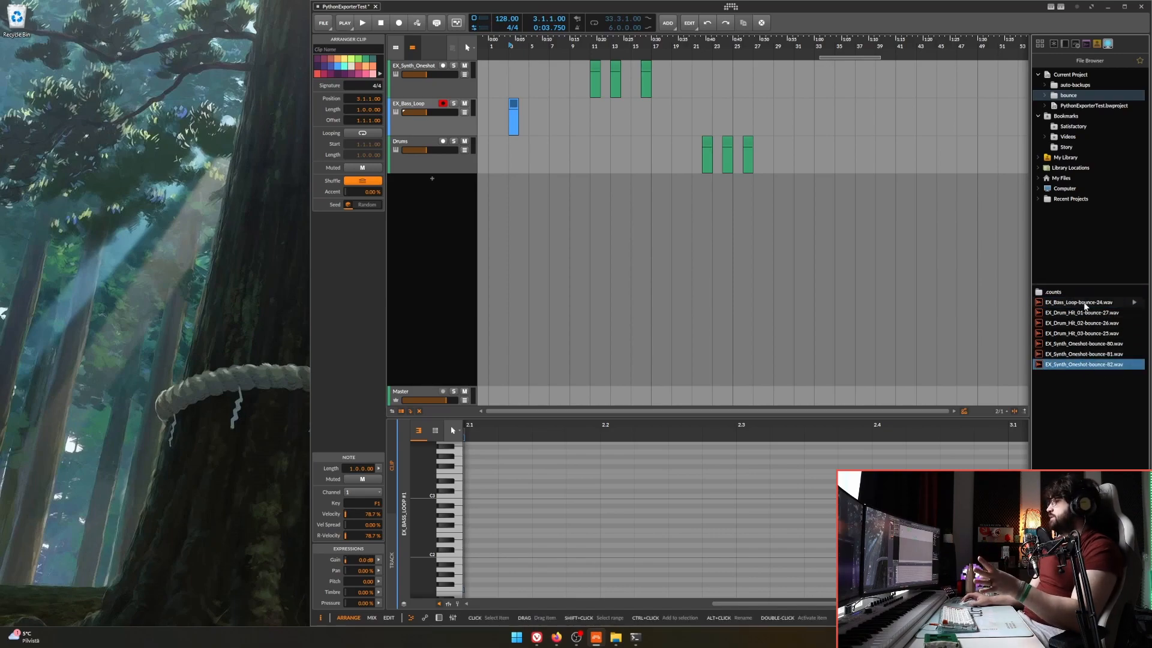
{"action": "left_click_drag", "start_coordinate": [779, 145], "coordinate": [491, 59]}
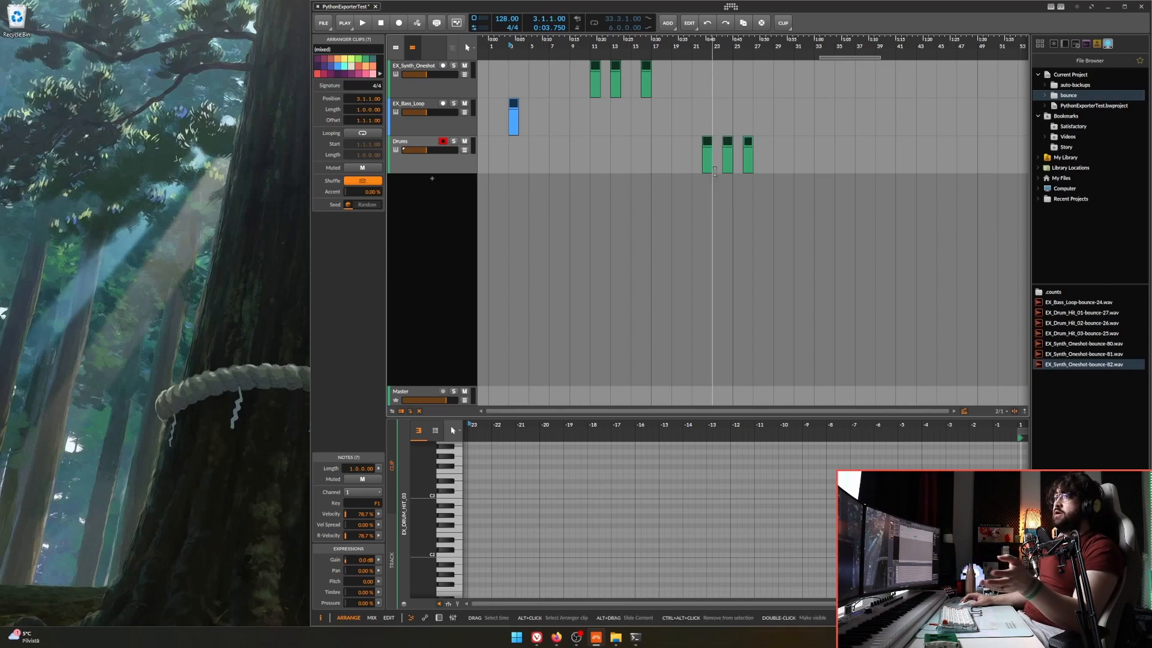
{"action": "left_click", "coordinate": [1061, 303]}
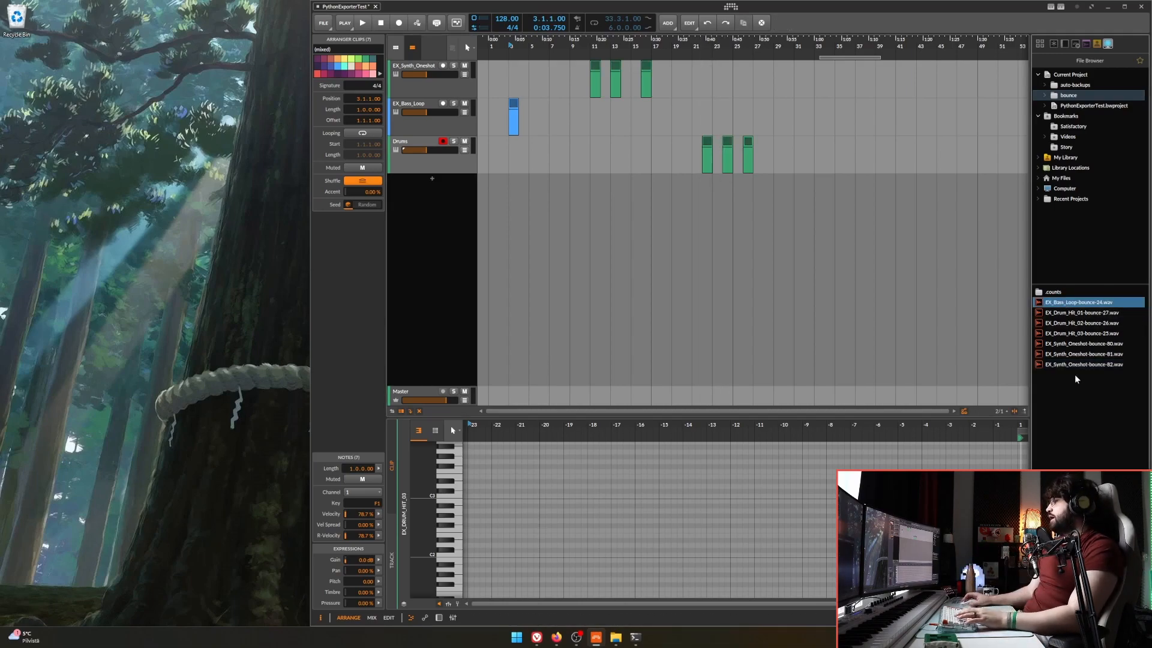
{"action": "left_click", "coordinate": [1074, 366], "text": "shift"}
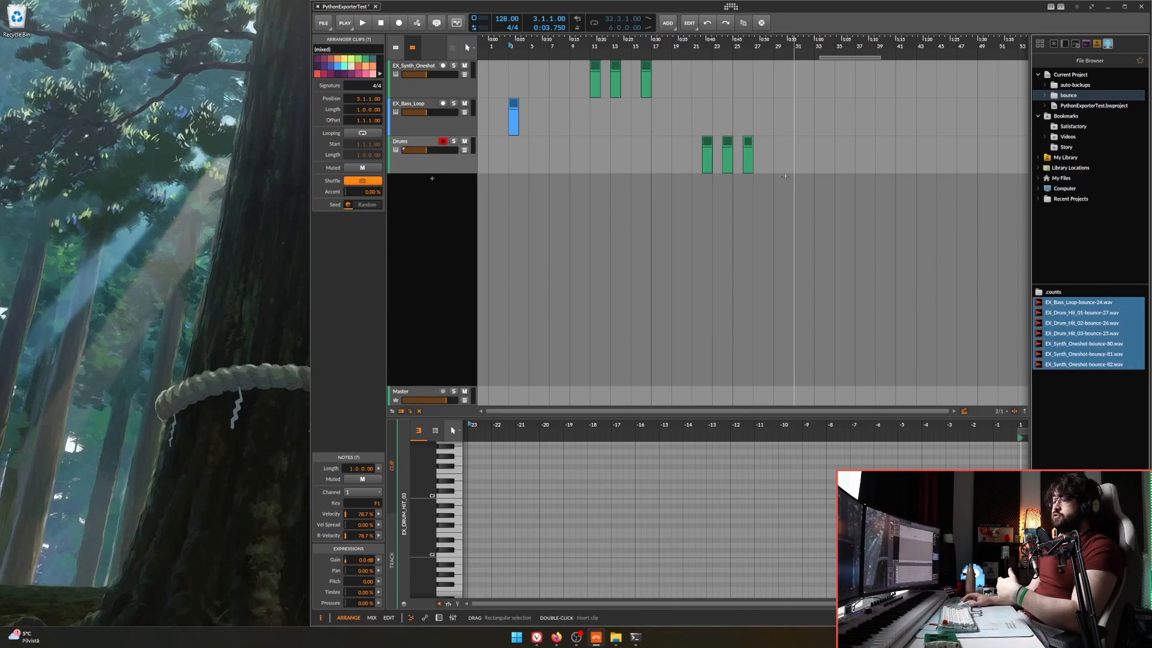
Switch to PowerShell and run nbe -c for the PythonExporterTest project with the Desktop as the export folder.
{"action": "left_click", "coordinate": [641, 561]}
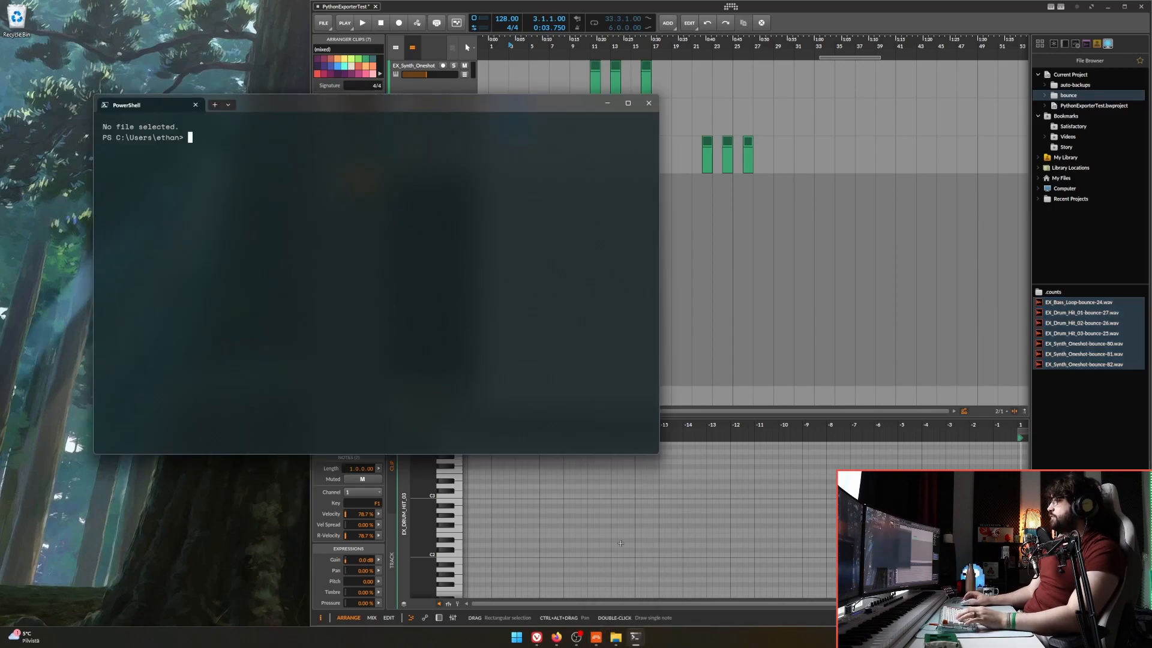
{"action": "type", "text": "nbe"}
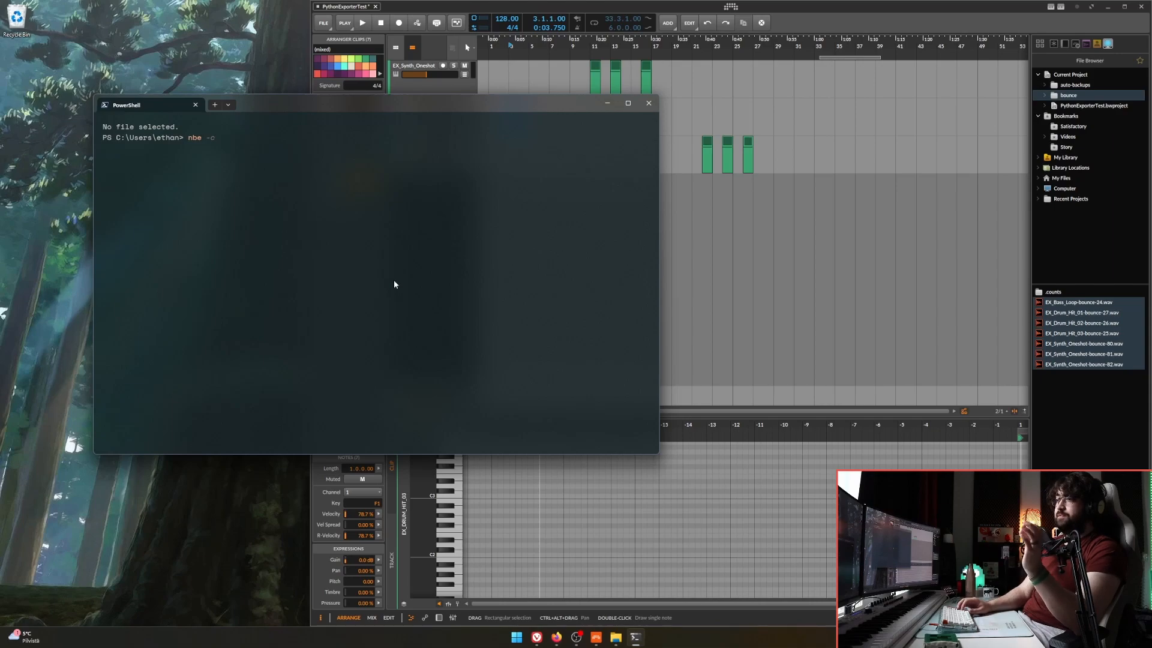
{"action": "key", "text": "Return"}
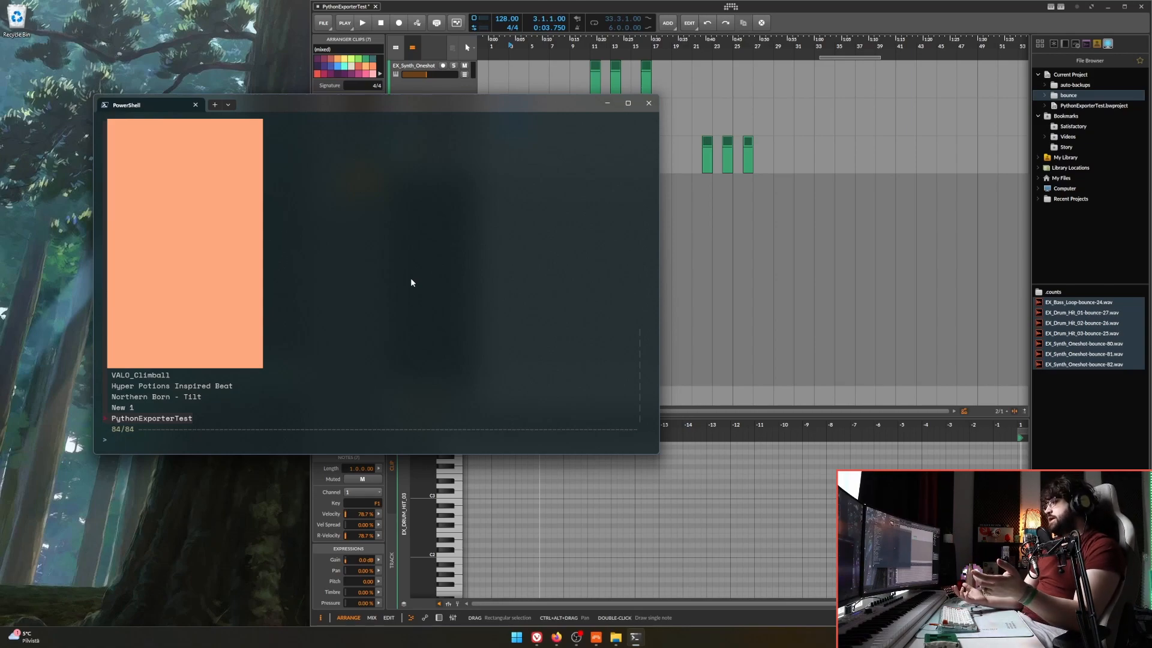
{"action": "key", "text": "Return"}
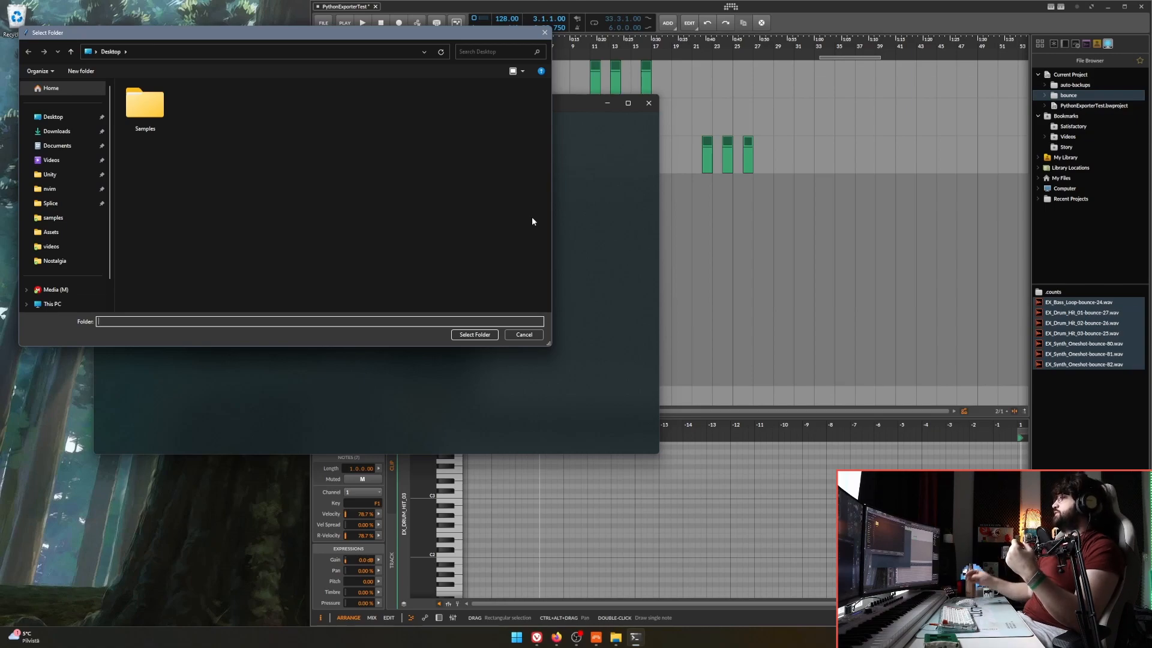
{"action": "left_click", "coordinate": [475, 334]}
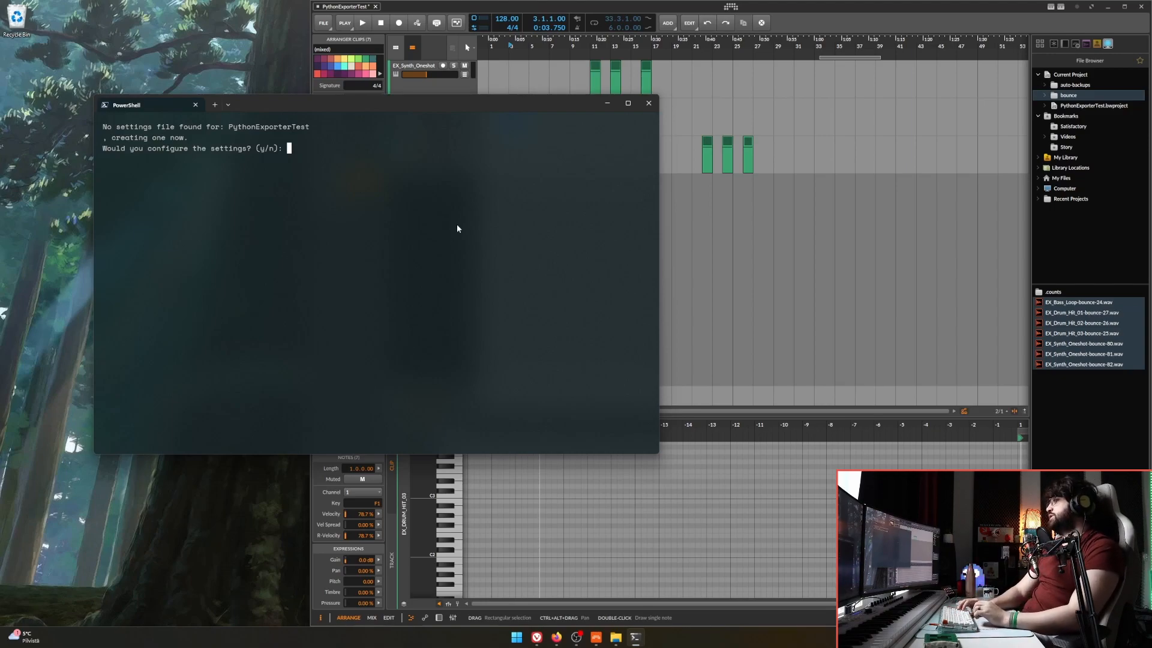
Answer y to configuring the settings and review the export directory, prefix and other entries in exporter_settings.json.
{"action": "type", "text": "y"}
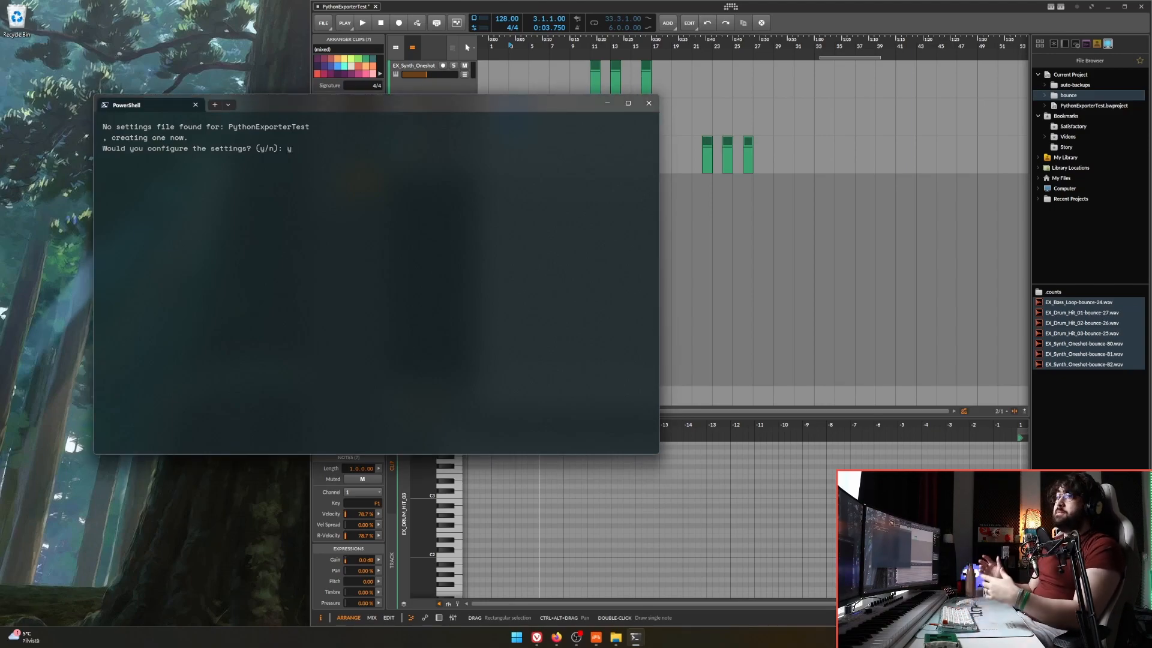
{"action": "key", "text": "Return"}
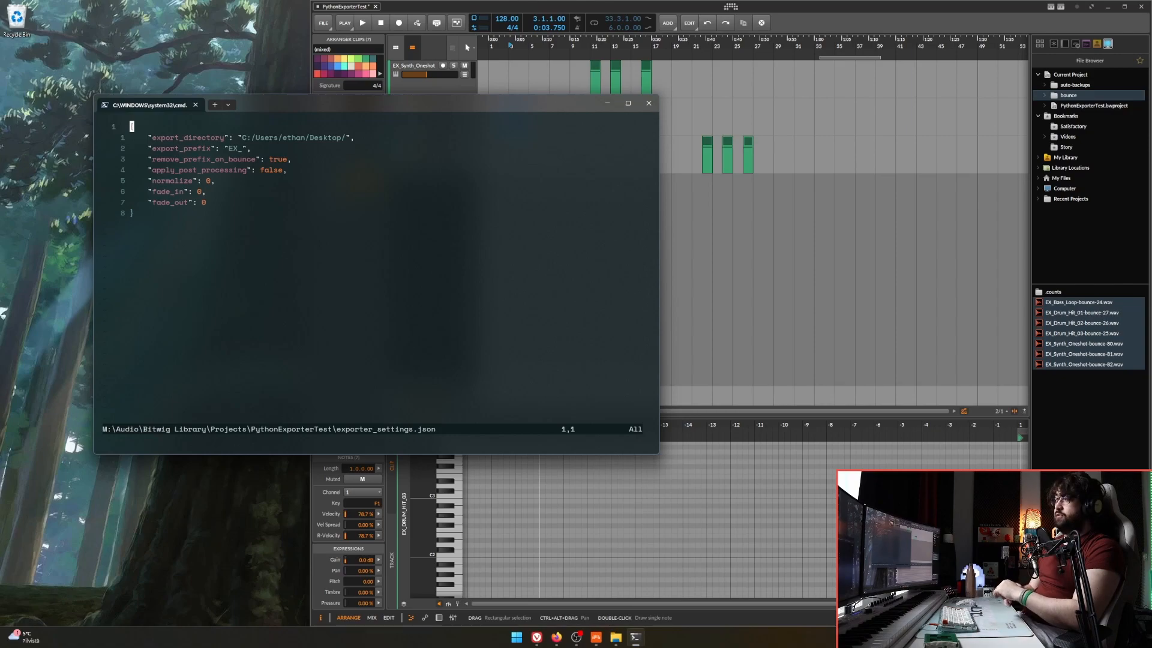
{"action": "key", "text": "shift+w"}
{"action": "key", "text": "shift+w"}
{"action": "key", "text": "shift+w"}
{"action": "key", "text": "shift+w"}
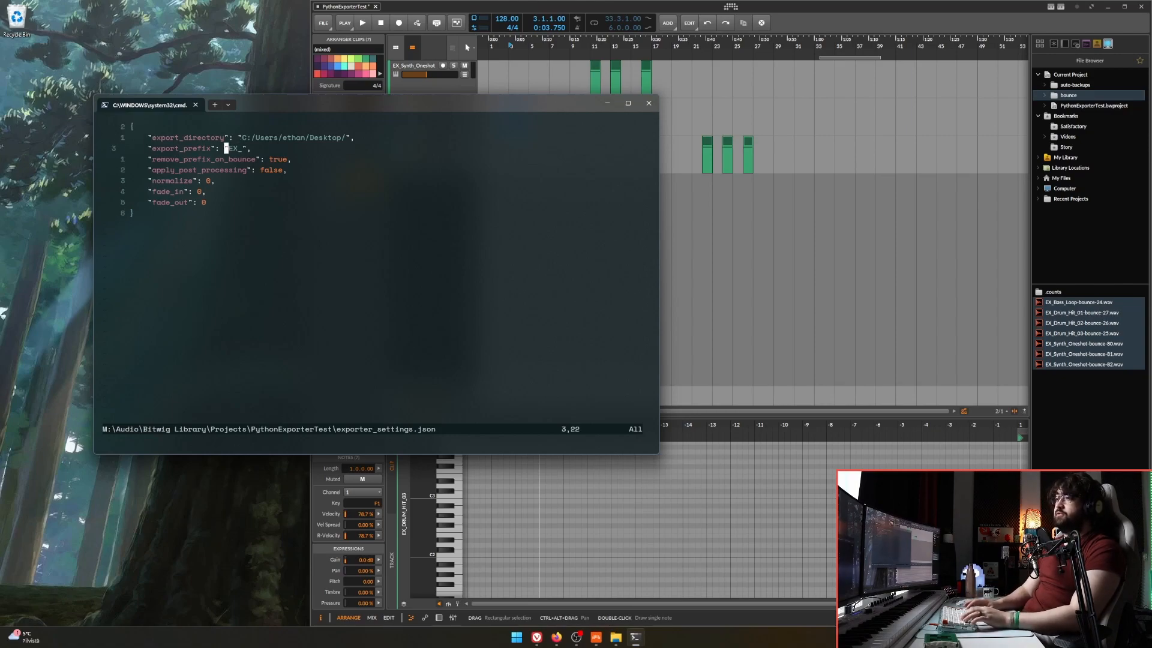
{"action": "left_click_drag", "start_coordinate": [242, 135], "coordinate": [348, 138]}
{"action": "left_click", "coordinate": [369, 204]}
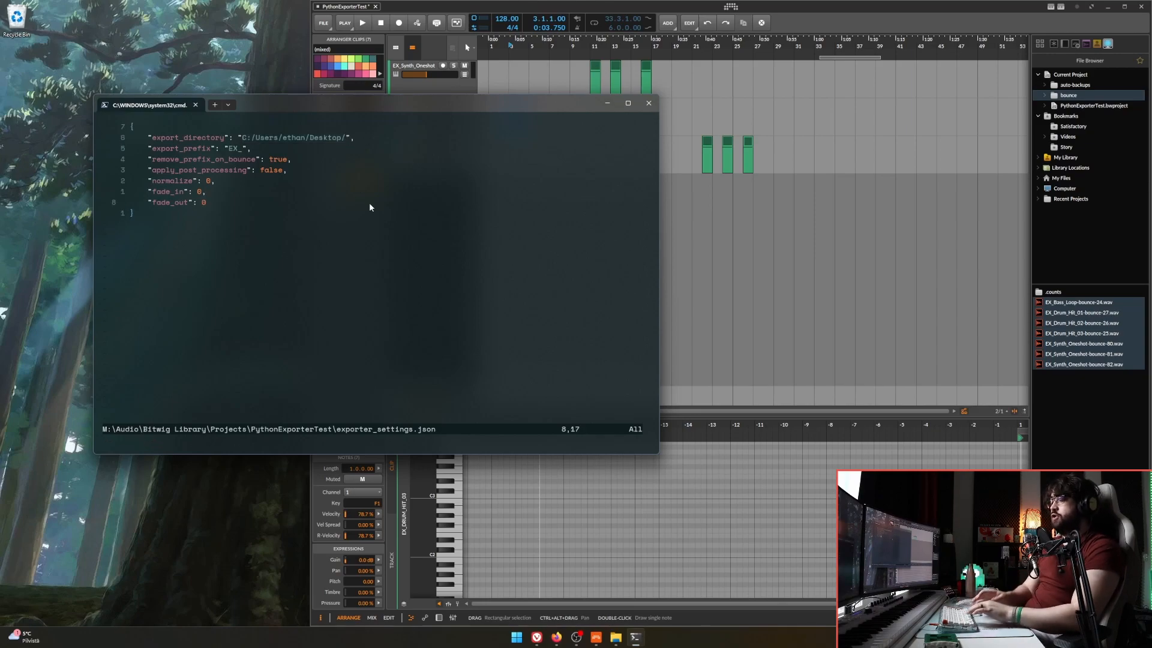
Open a blank Notepad window and close it without entering anything.
{"action": "key", "text": "super"}
{"action": "type", "text": "notepad"}
{"action": "key", "text": "Return"}
{"action": "left_click_drag", "start_coordinate": [445, 135], "coordinate": [562, 126]}
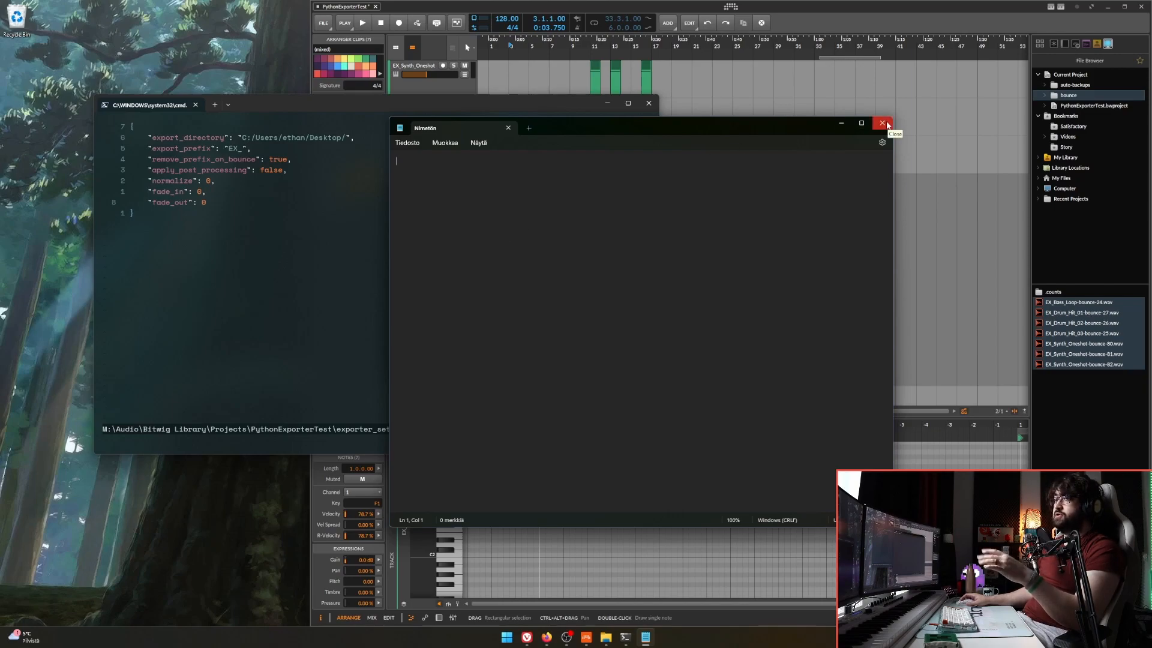
{"action": "left_click", "coordinate": [883, 124]}
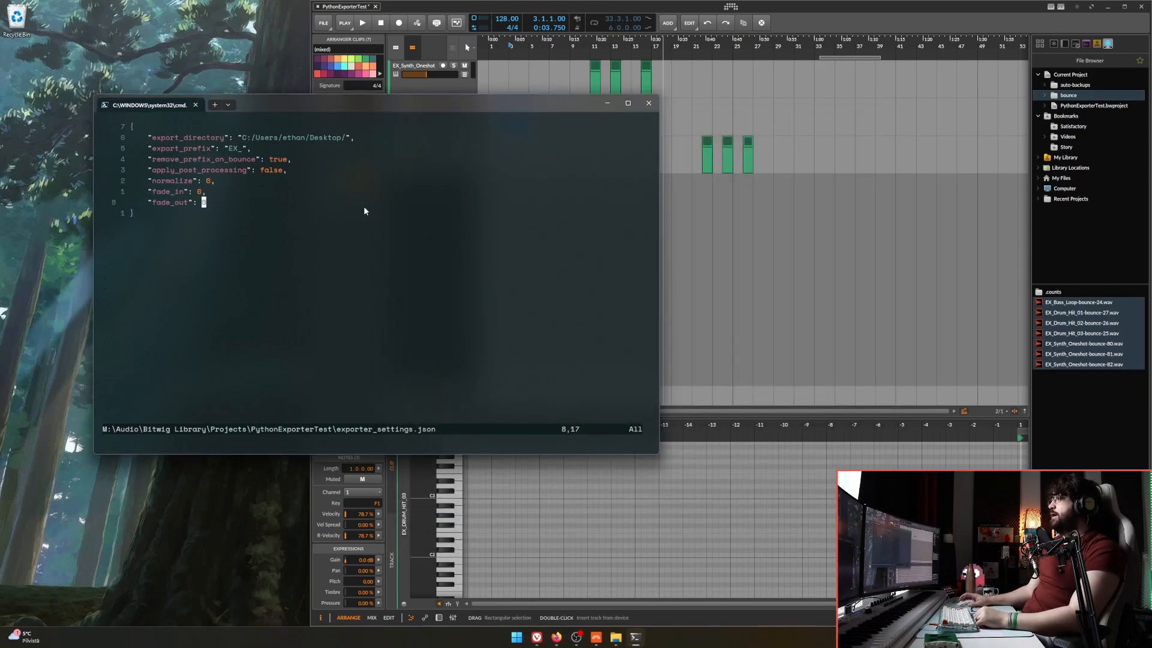
Change the export_prefix value in exporter_settings.json to "event_".
{"action": "key", "text": "6"}
{"action": "key", "text": "k"}
{"action": "key", "text": "j"}
{"action": "key", "text": "j"}
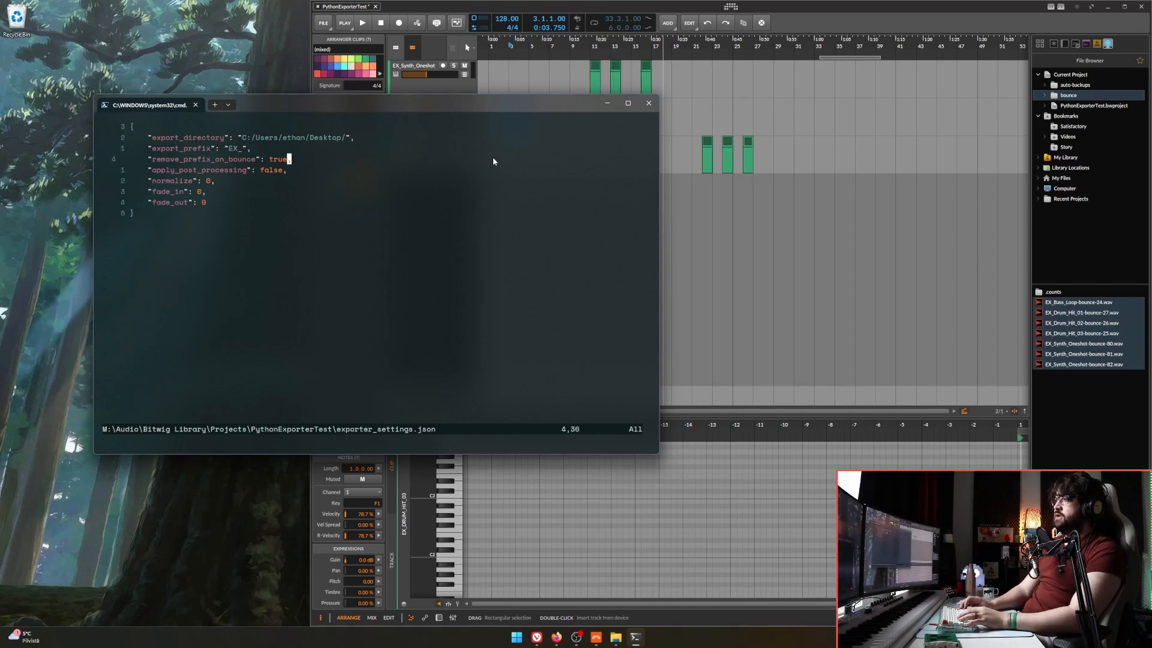
{"action": "key", "text": "k"}
{"action": "key", "text": "shift+b"}
{"action": "key", "text": "c"}
{"action": "key", "text": "i"}
{"action": "key", "text": "quotedbl"}
{"action": "type", "text": "EX_"}
{"action": "key", "text": "BackSpace"}
{"action": "key", "text": "BackSpace"}
{"action": "key", "text": "BackSpace"}
{"action": "type", "text": "event"}
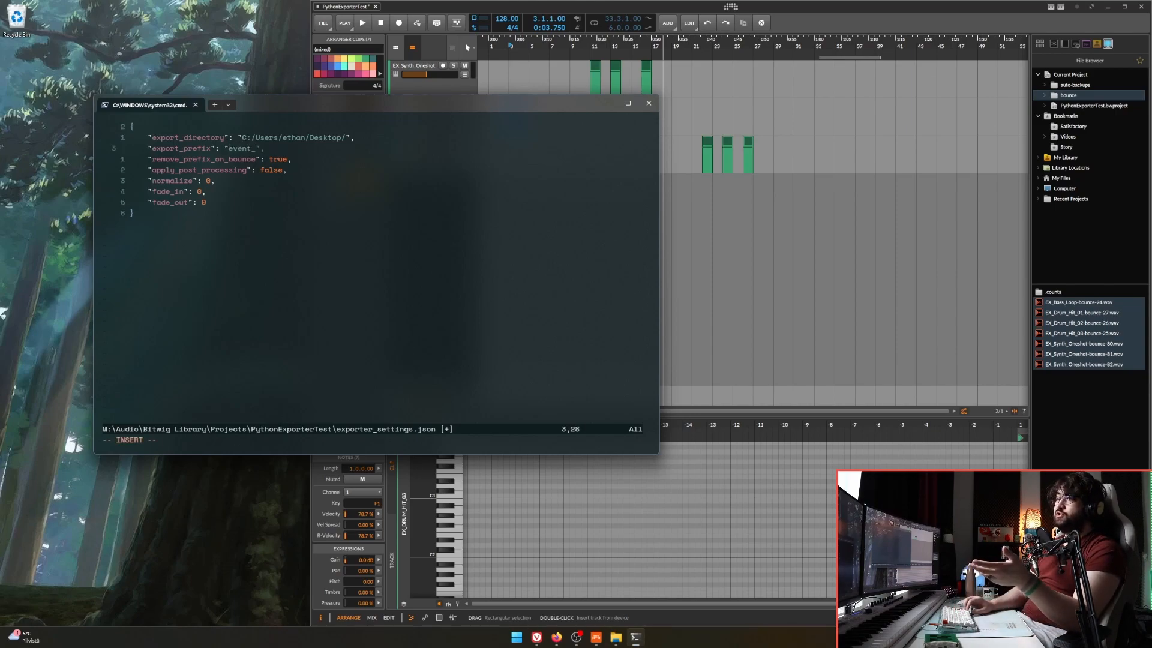
{"action": "key", "text": "Down"}
{"action": "key", "text": "Up"}
{"action": "key", "text": "Left"}
{"action": "key", "text": "Left"}
{"action": "key", "text": "Left"}
{"action": "key", "text": "Left"}
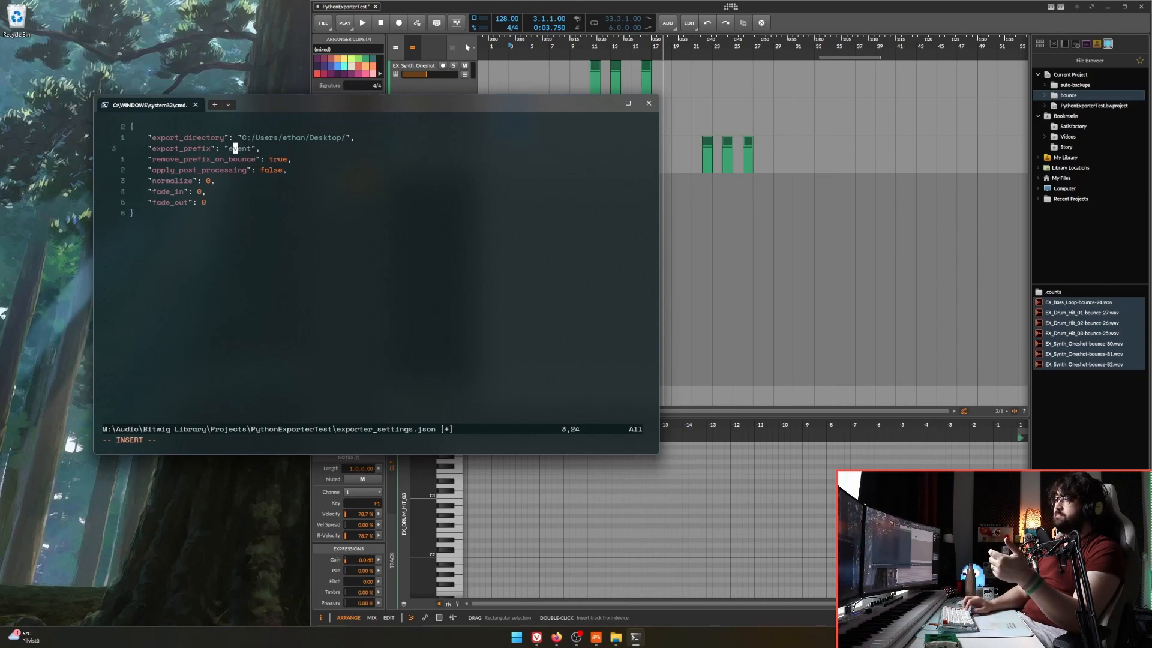
{"action": "key", "text": "Right"}
{"action": "key", "text": "Right"}
{"action": "key", "text": "Right"}
{"action": "key", "text": "Right"}
{"action": "type", "text": "_"}
{"action": "key", "text": "Down"}
{"action": "key", "text": "Up"}
Set remove_prefix_on_bounce to false in exporter_settings.json.
{"action": "key", "text": "Down"}
{"action": "key", "text": "ctrl+Right"}
{"action": "key", "text": "ctrl+Right"}
{"action": "key", "text": "BackSpace"}
{"action": "key", "text": "BackSpace"}
{"action": "key", "text": "BackSpace"}
{"action": "key", "text": "BackSpace"}
{"action": "type", "text": "false"}
{"action": "key", "text": "Up"}
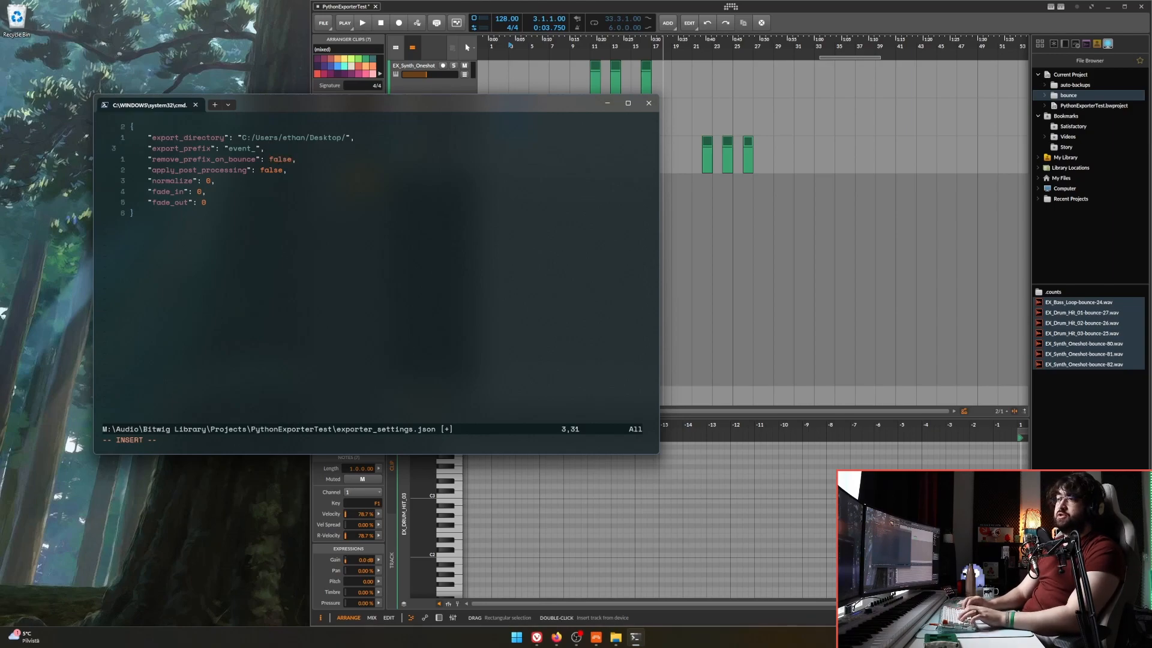
{"action": "key", "text": "Escape"}
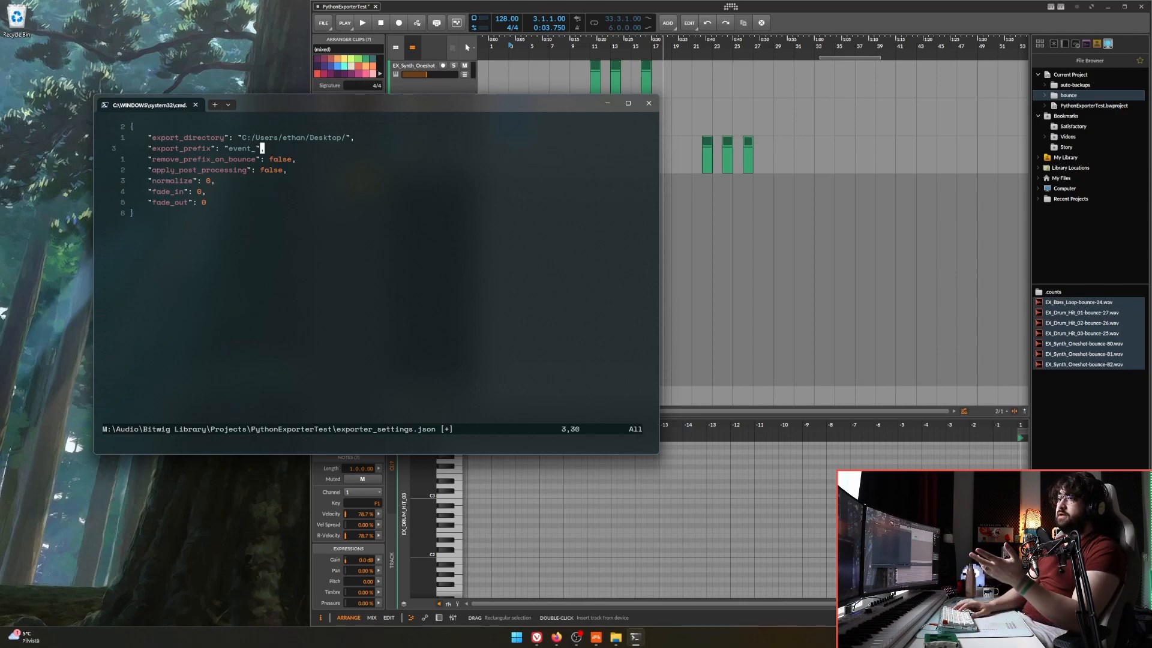
Set apply_post_processing to true, normalize to -6, fade_in to 20 and fade_out to 500 in the settings file.
{"action": "key", "text": "j"}
{"action": "key", "text": "j"}
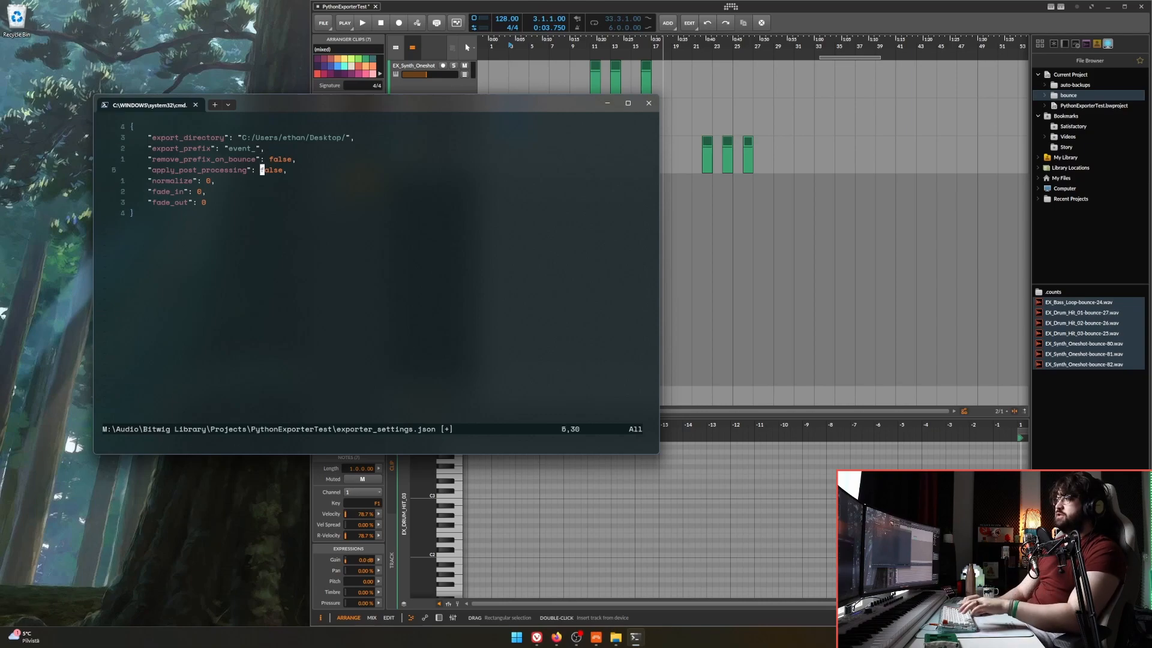
{"action": "key", "text": "^"}
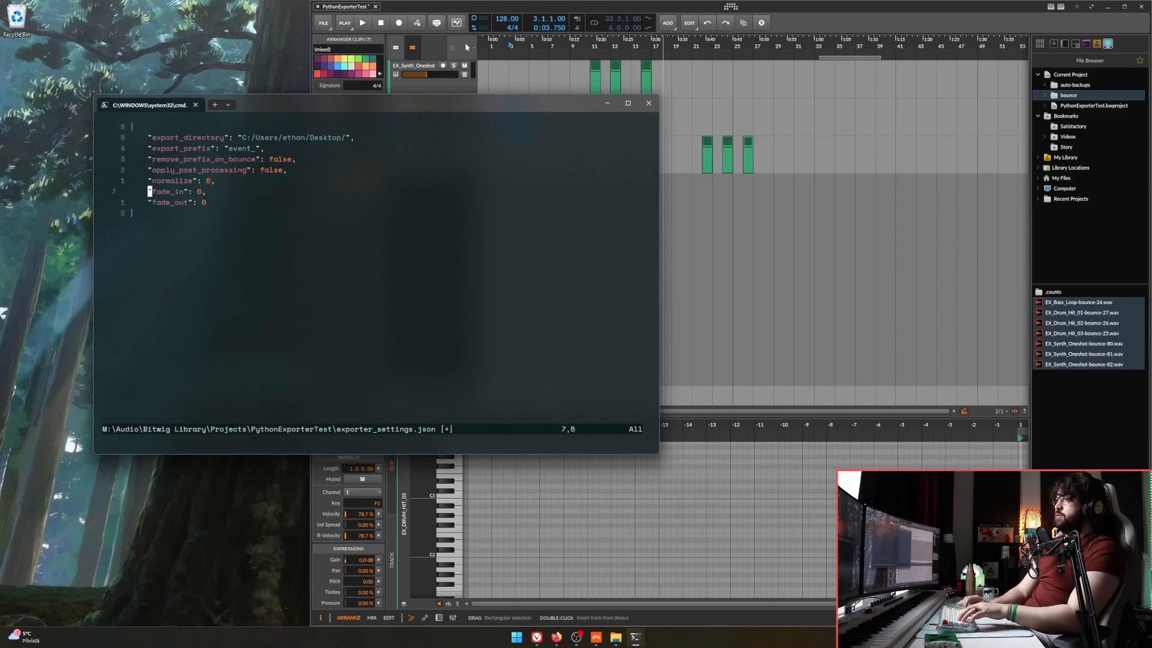
{"action": "key", "text": "j"}
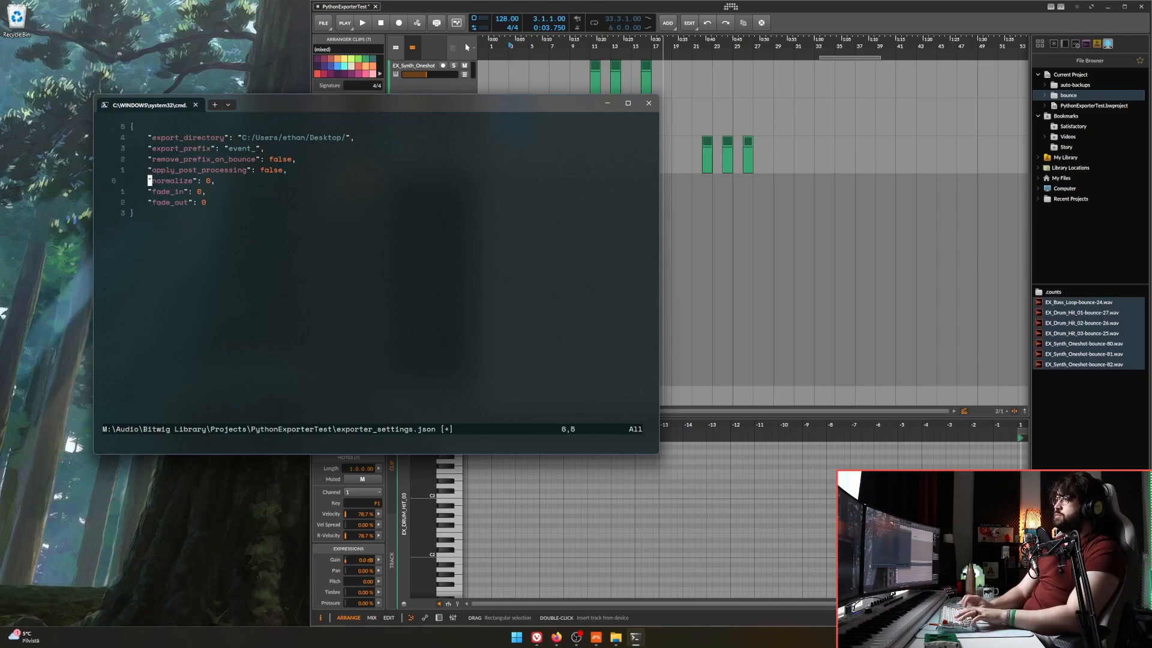
{"action": "key", "text": "j"}
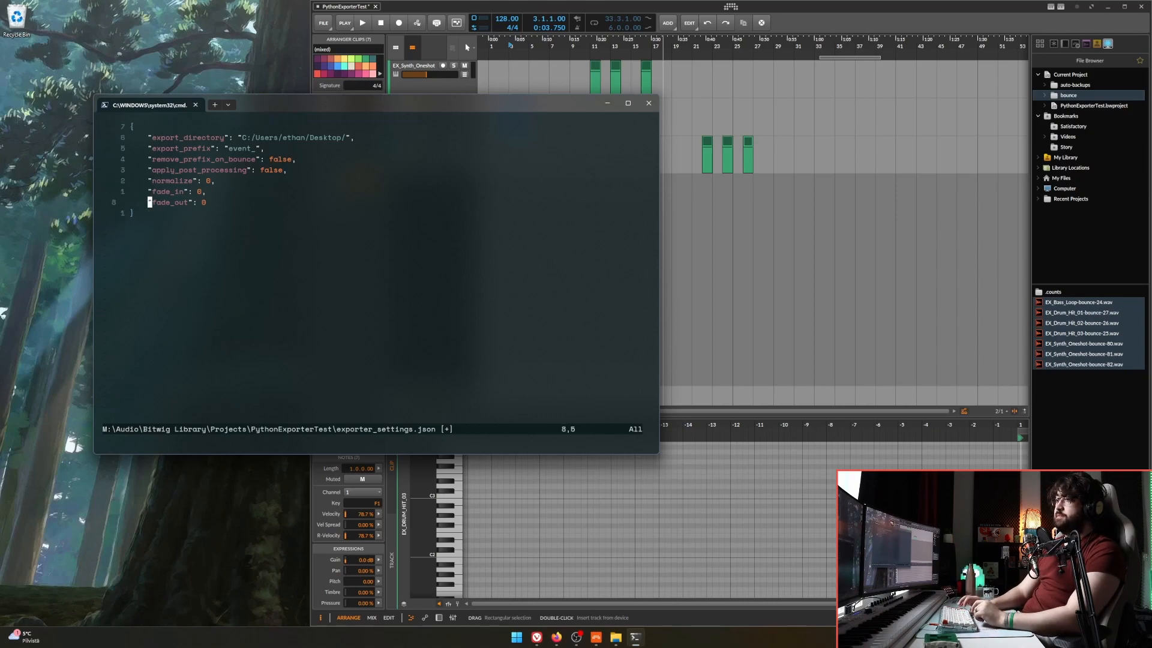
{"action": "key", "text": "j"}
{"action": "key", "text": "dollar"}
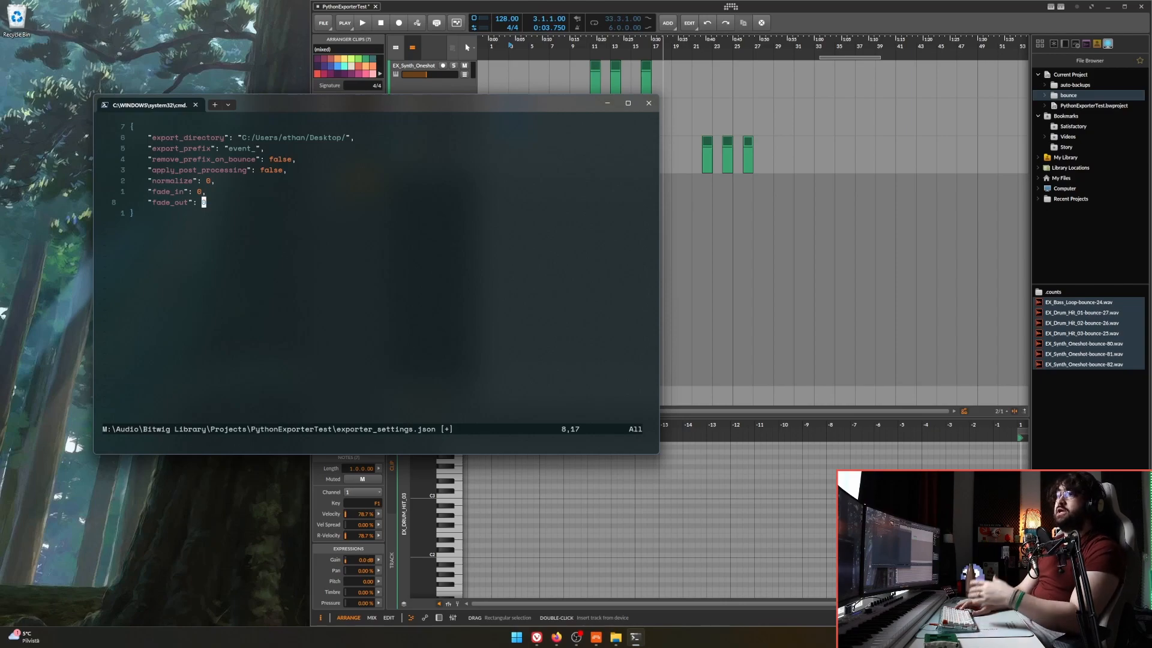
{"action": "key", "text": "k"}
{"action": "key", "text": "k"}
{"action": "key", "text": "j"}
{"action": "key", "text": "j"}
{"action": "key", "text": "i"}
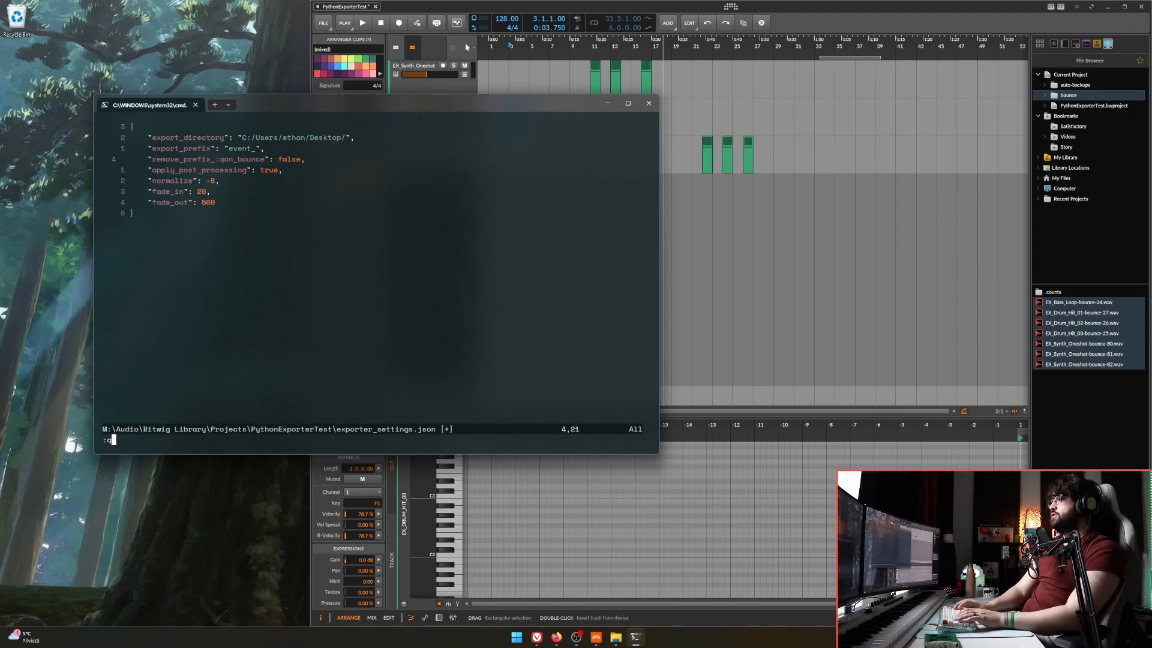
Quit the settings file without saving to run the export, then clear the terminal and close it.
{"action": "key", "text": "Return"}
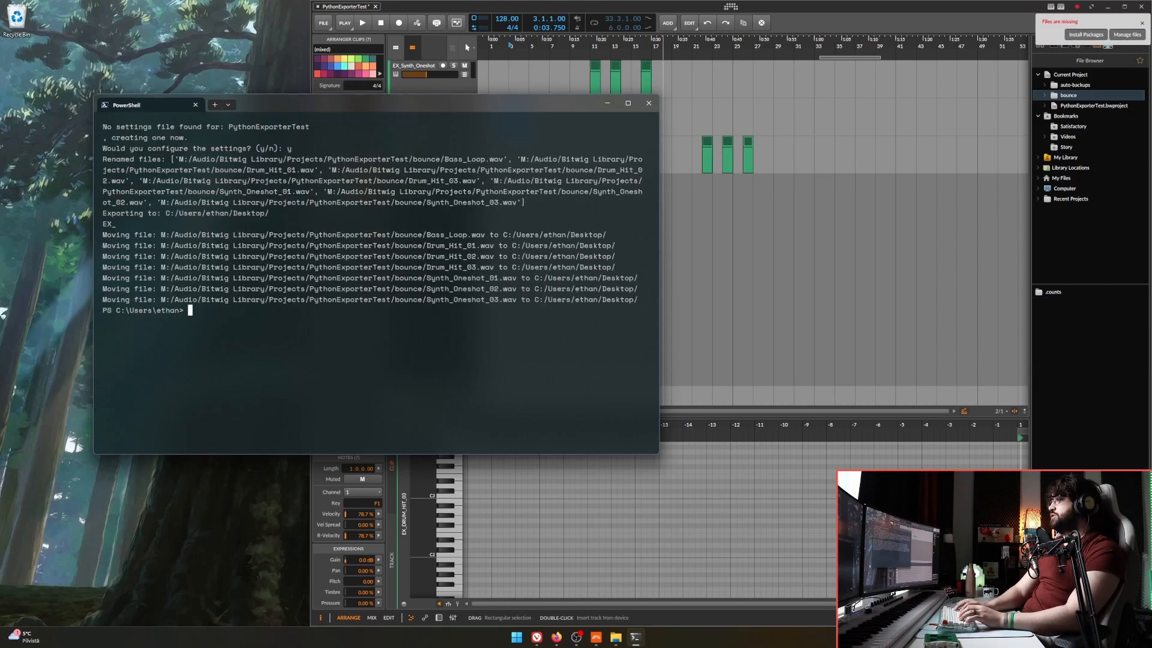
{"action": "type", "text": "cls"}
{"action": "key", "text": "Return"}
{"action": "left_click", "coordinate": [641, 106]}
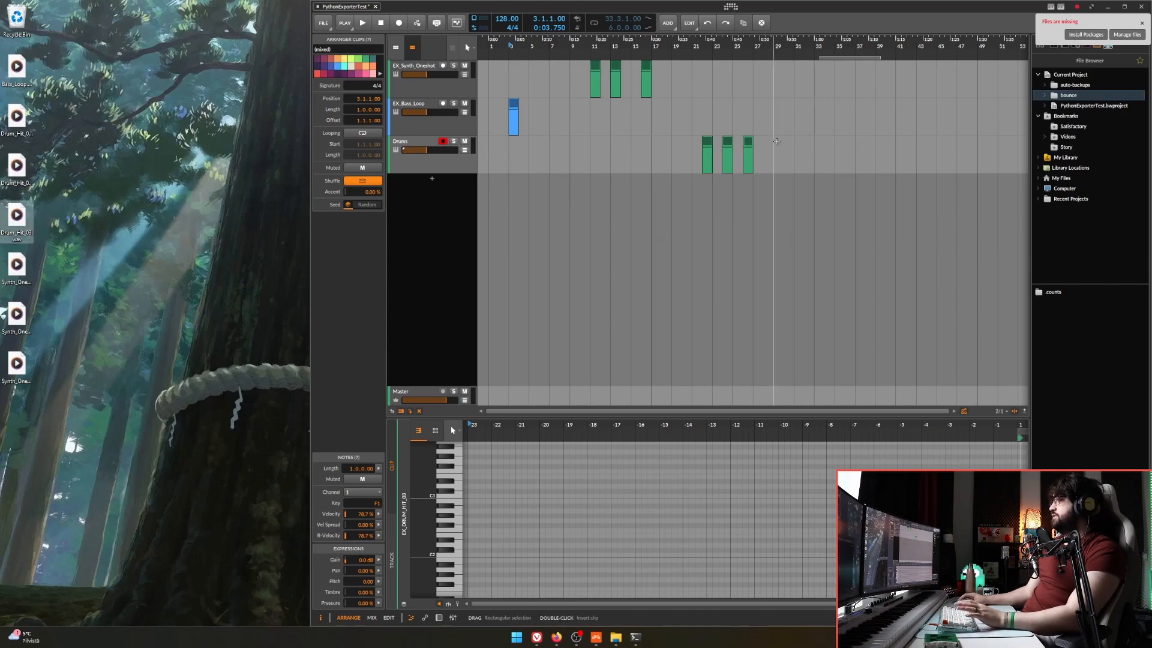
Bounce the three clips on the Drums track to audio.
{"action": "left_click_drag", "start_coordinate": [777, 141], "coordinate": [613, 173]}
{"action": "key", "text": "ctrl+b"}
{"action": "left_click", "coordinate": [761, 411]}
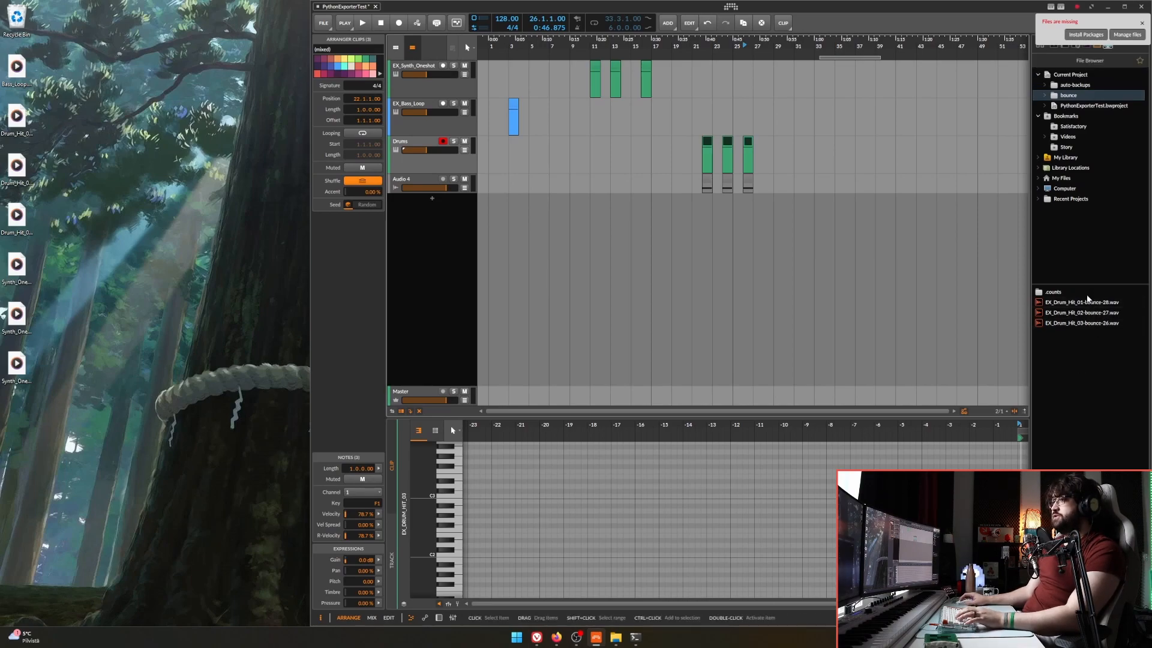
Delete the three bounced EX_Drum_Hit WAV files from the project's bounce folder.
{"action": "left_click", "coordinate": [1087, 301]}
{"action": "left_click", "coordinate": [1089, 324], "text": "shift"}
{"action": "key", "text": "Delete"}
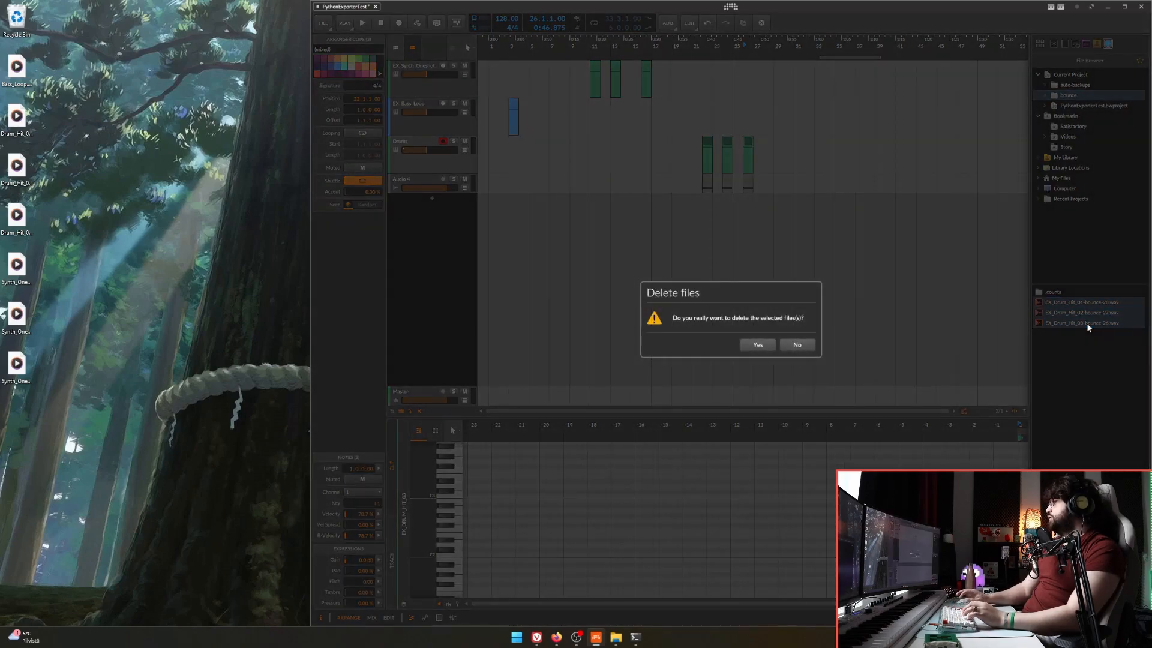
{"action": "left_click", "coordinate": [757, 345]}
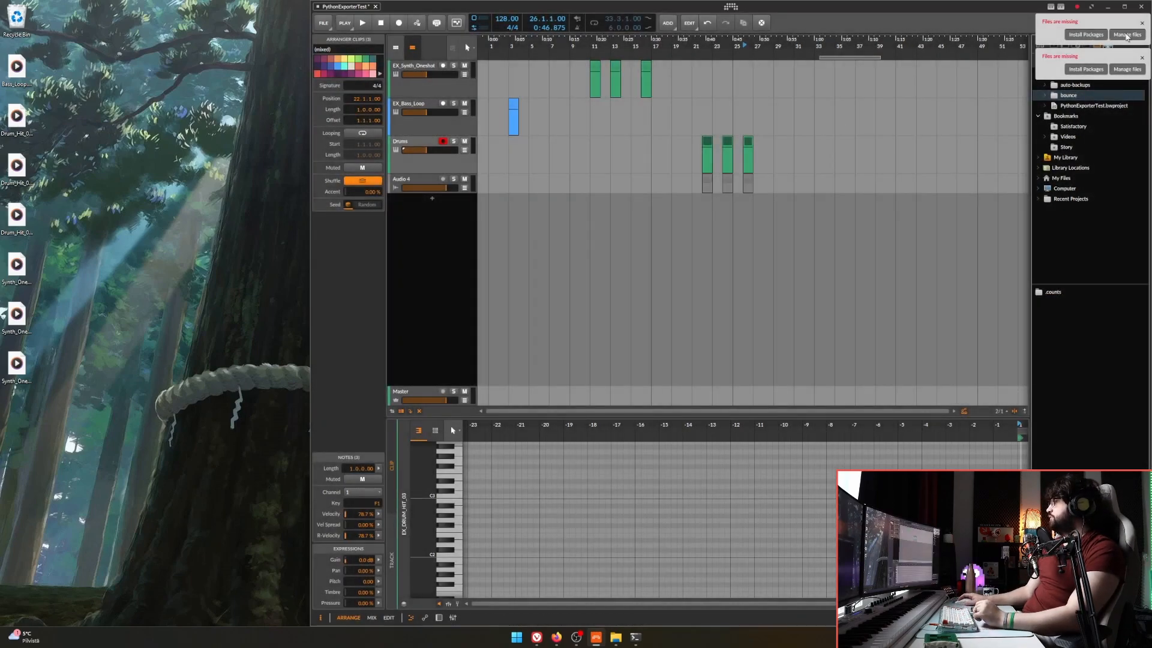
Dismiss the two missing-files notifications and select the exported WAV files on the desktop.
{"action": "left_click", "coordinate": [1142, 23]}
{"action": "left_click", "coordinate": [1142, 23]}
{"action": "left_click_drag", "start_coordinate": [84, 45], "coordinate": [13, 387]}
{"action": "left_click", "coordinate": [178, 252]}
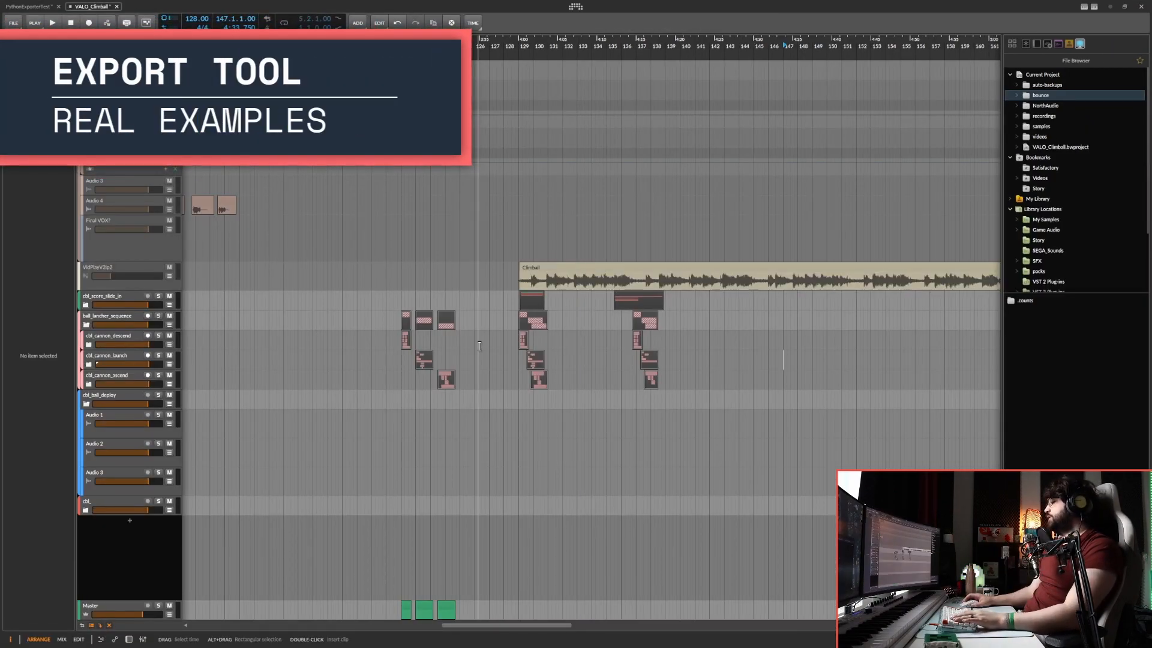
Play the ball_lancher_sequence clip at bar 129 in the VALO_Climball project and mark the cannon clips beneath it.
{"action": "scroll", "coordinate": [477, 327], "scroll_direction": "up", "scroll_amount": 3}
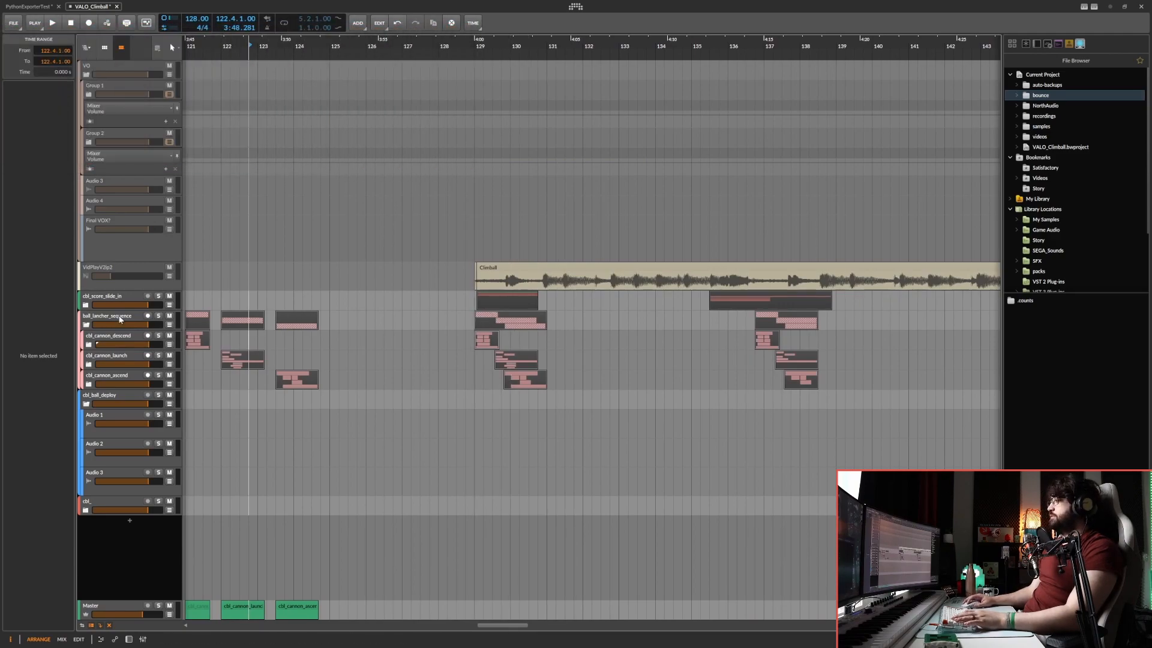
{"action": "left_click", "coordinate": [120, 316]}
{"action": "left_click", "coordinate": [514, 320]}
{"action": "left_click_drag", "start_coordinate": [509, 321], "coordinate": [429, 322]}
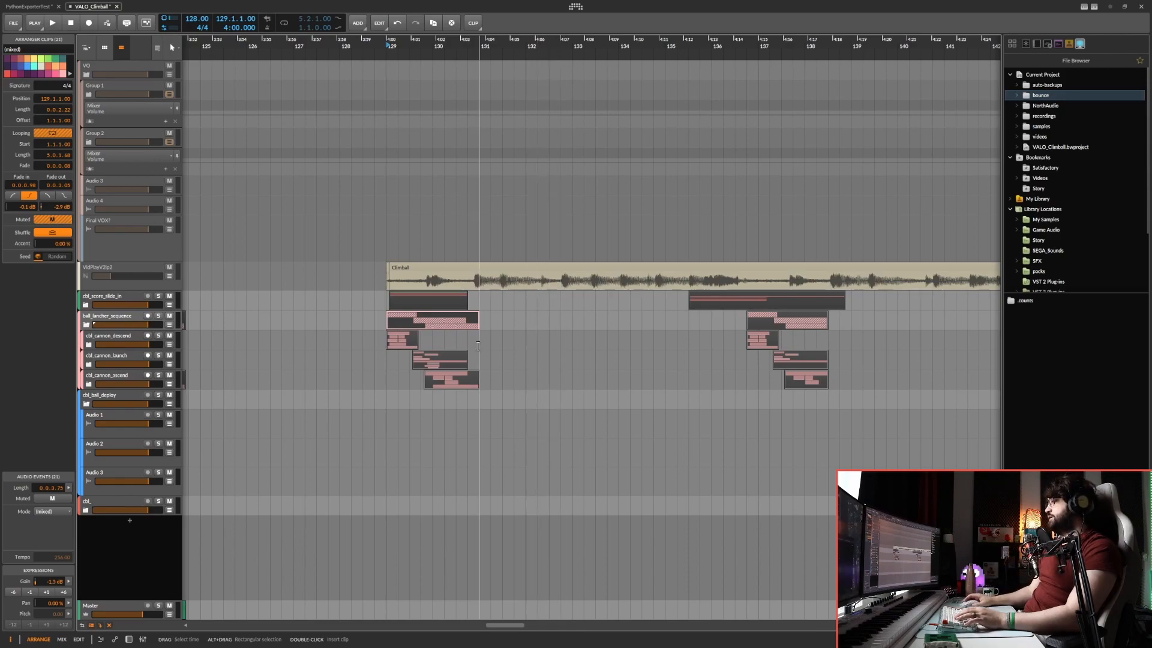
{"action": "key", "text": "space"}
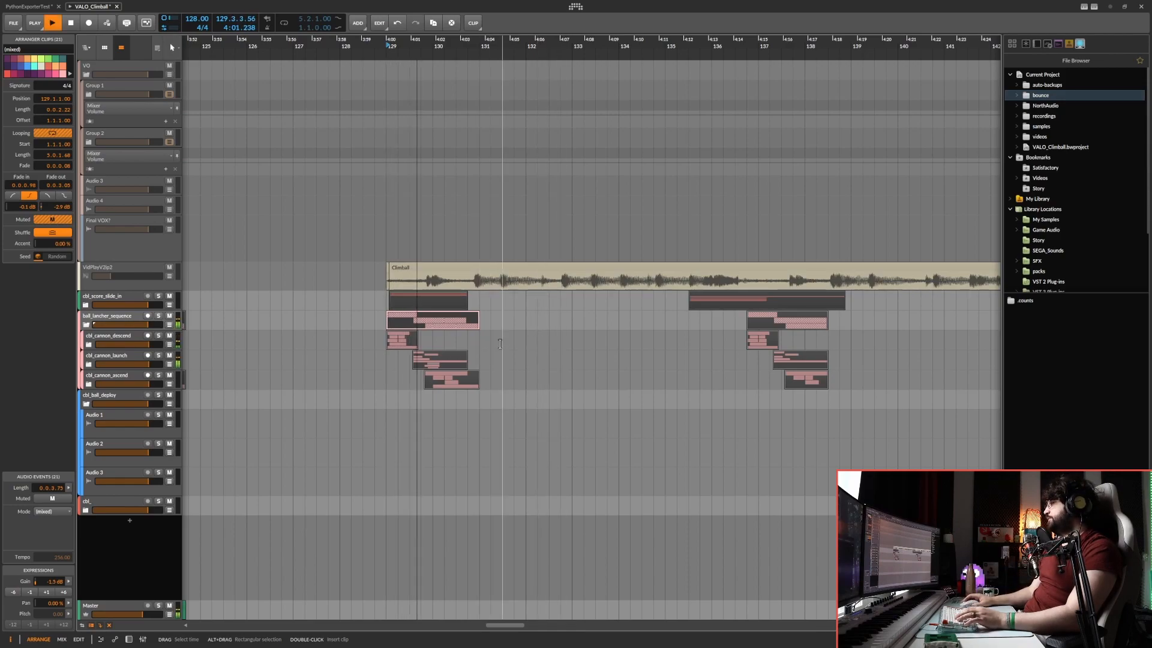
{"action": "left_click_drag", "start_coordinate": [430, 342], "coordinate": [472, 372]}
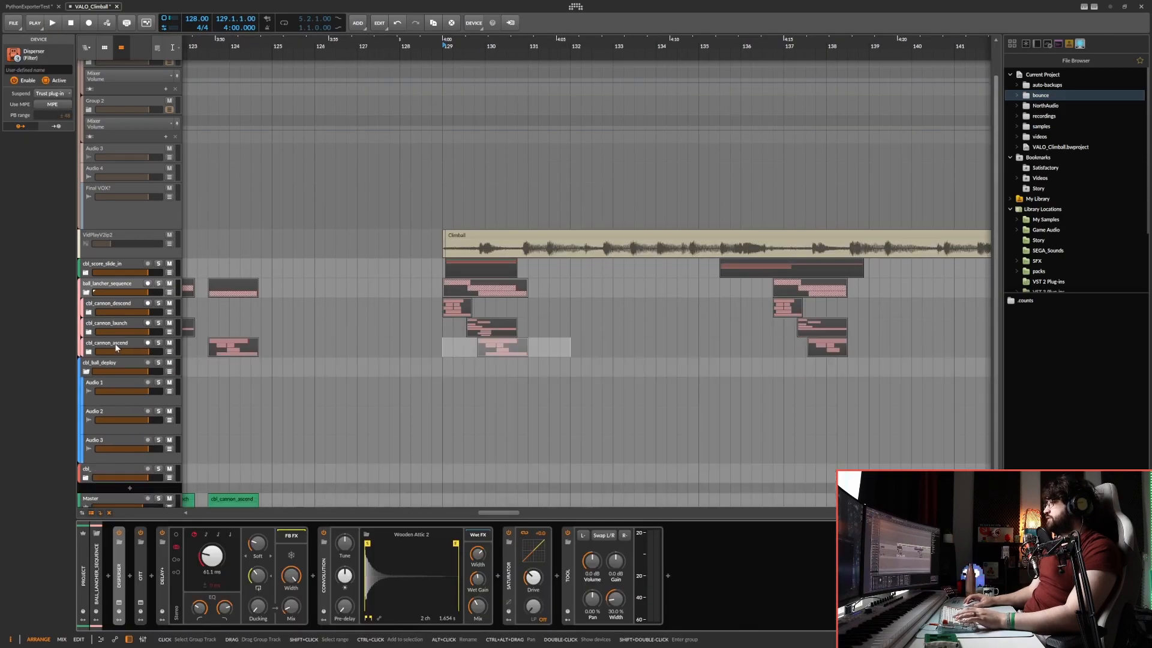
Inspect the device chains of the cbl_cannon_ascend, cbl_cannon_launch and ball_lancher_sequence tracks.
{"action": "left_click", "coordinate": [117, 347]}
{"action": "left_click", "coordinate": [111, 328]}
{"action": "left_click", "coordinate": [107, 285]}
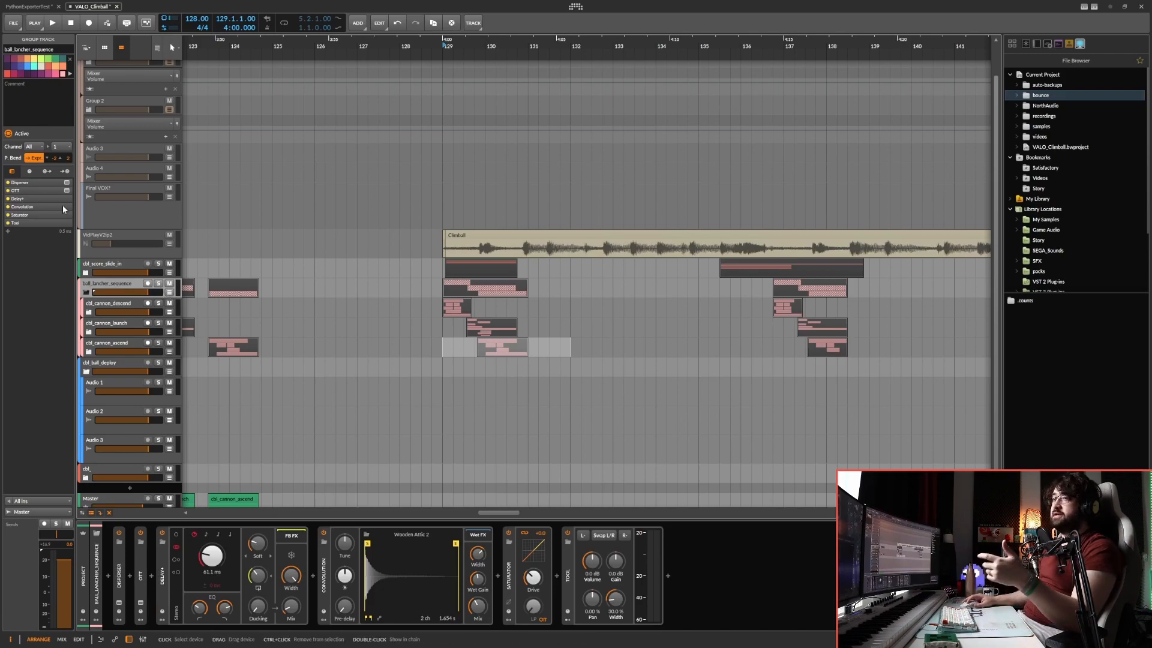
{"action": "left_click", "coordinate": [602, 327]}
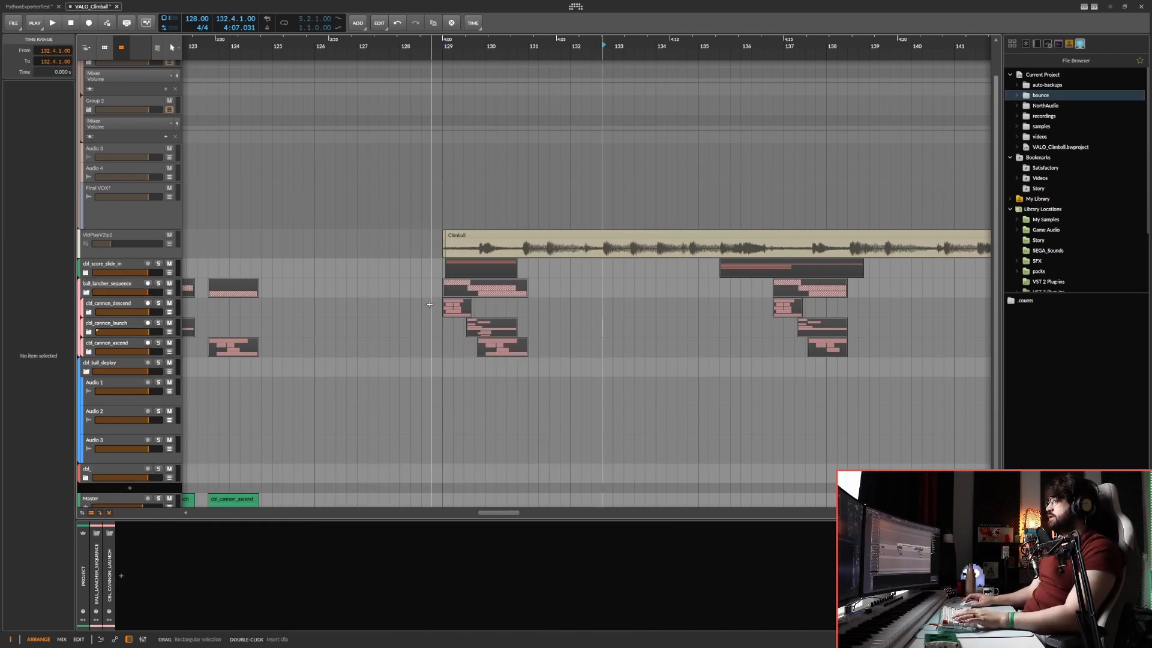
Compare the layered cannon clips at bar 129 with their separated copies at bars 121 to 124 and check the group's devices.
{"action": "left_click_drag", "start_coordinate": [429, 305], "coordinate": [577, 377]}
{"action": "left_click_drag", "start_coordinate": [291, 283], "coordinate": [581, 281]}
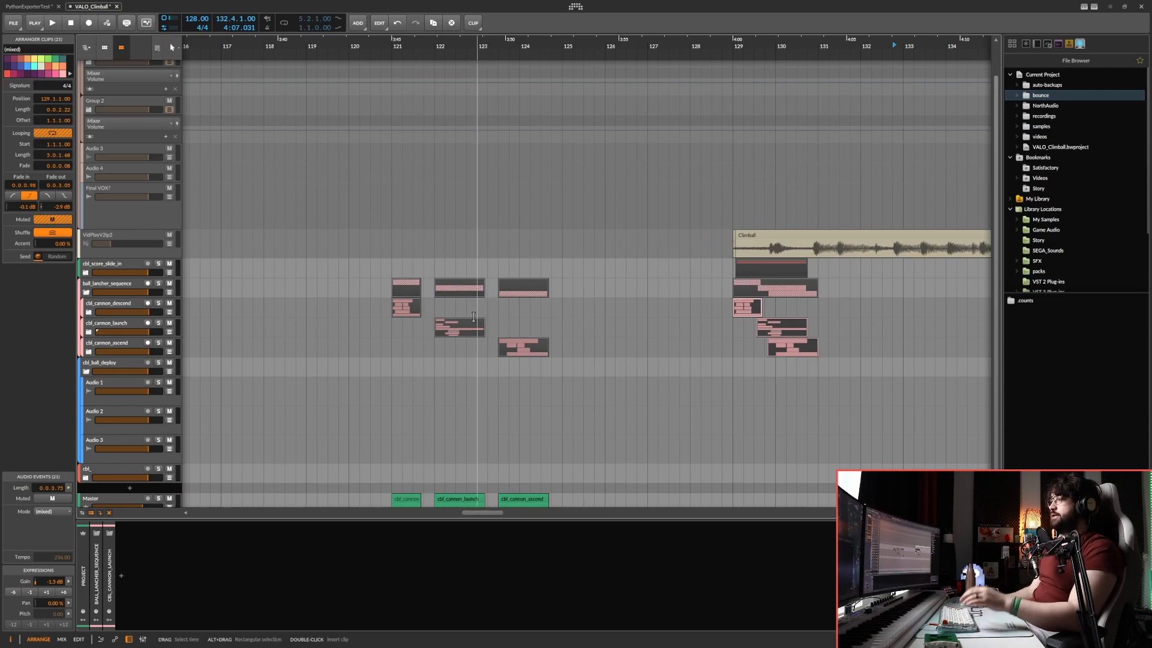
{"action": "scroll", "coordinate": [455, 403], "scroll_direction": "up", "scroll_amount": 3}
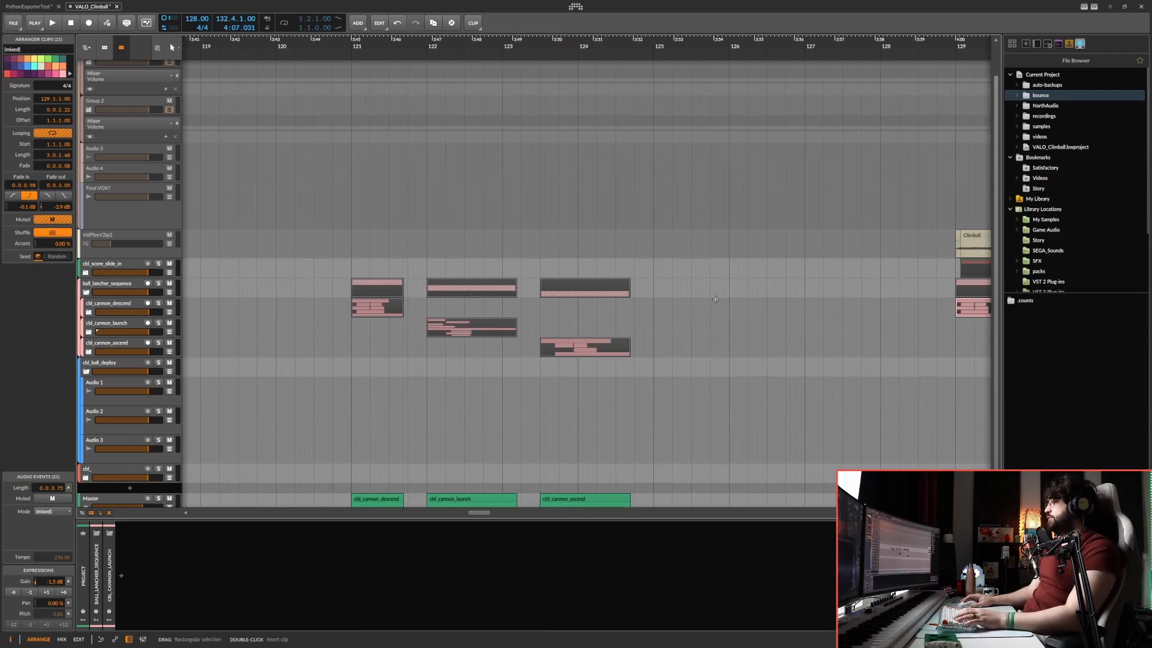
{"action": "left_click", "coordinate": [427, 290]}
{"action": "left_click", "coordinate": [565, 284]}
{"action": "key", "text": "d"}
{"action": "key", "text": "d"}
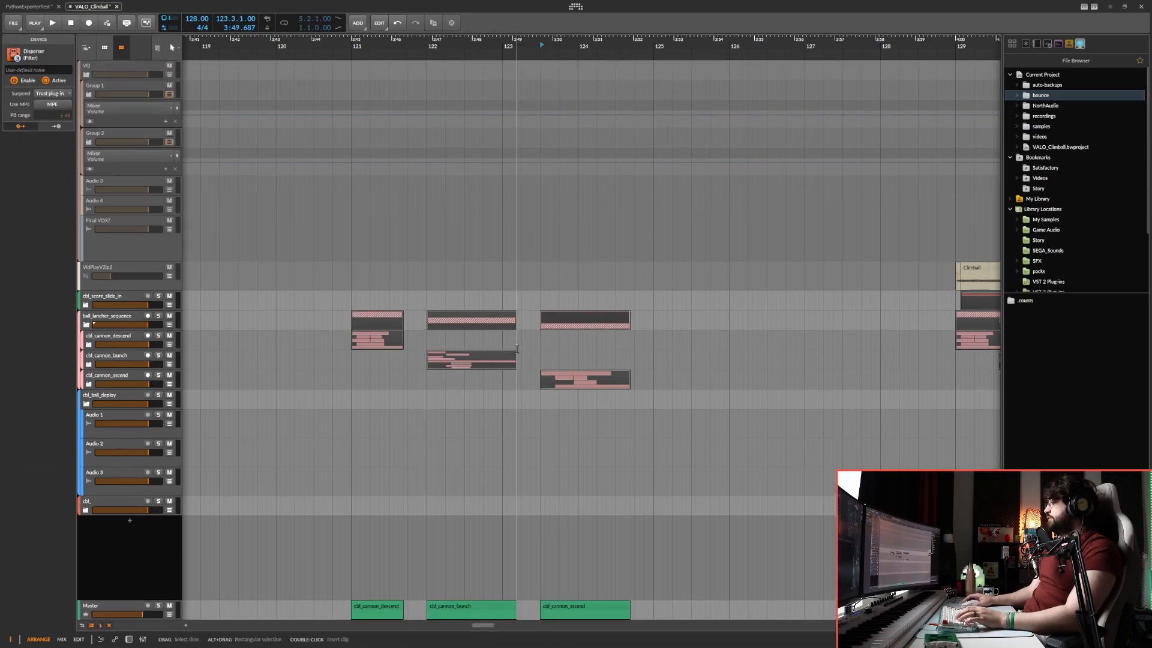
Examine the cbl_cannon_descend, cbl_cannon_launch and cbl_cannon_ascend clips on the Master track and the track's own settings.
{"action": "left_click", "coordinate": [378, 607]}
{"action": "scroll", "coordinate": [389, 607], "scroll_direction": "up", "scroll_amount": 3}
{"action": "left_click_drag", "start_coordinate": [276, 603], "coordinate": [683, 610]}
{"action": "scroll", "coordinate": [655, 609], "scroll_direction": "down", "scroll_amount": 2}
{"action": "scroll", "coordinate": [601, 607], "scroll_direction": "down", "scroll_amount": 2}
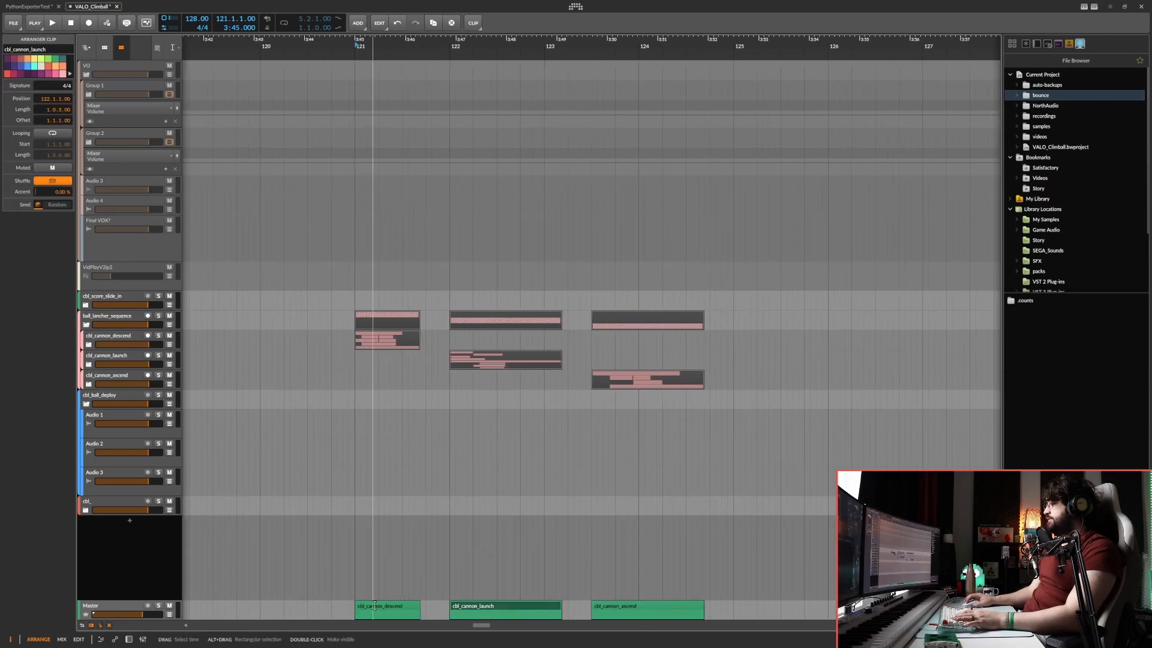
{"action": "left_click", "coordinate": [373, 586]}
{"action": "left_click", "coordinate": [141, 607]}
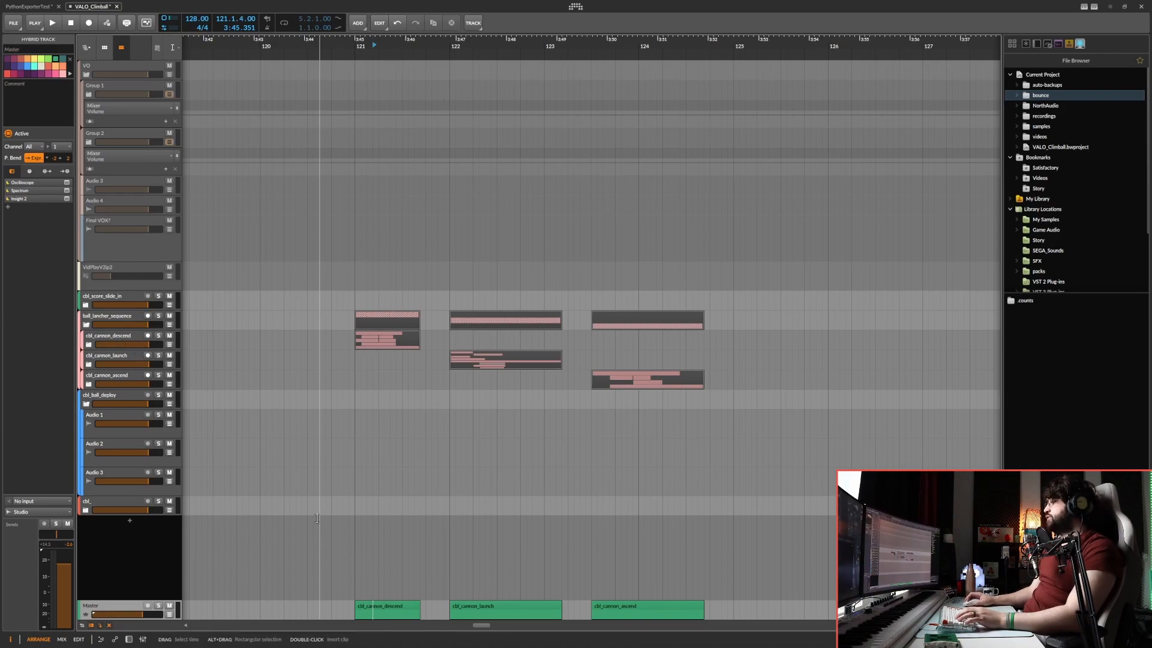
Try extending the end of the cbl_cannon_descend clip on the Master track.
{"action": "left_click", "coordinate": [384, 576]}
{"action": "scroll", "coordinate": [393, 579], "scroll_direction": "up", "scroll_amount": 2}
{"action": "left_click_drag", "start_coordinate": [339, 605], "coordinate": [460, 611]}
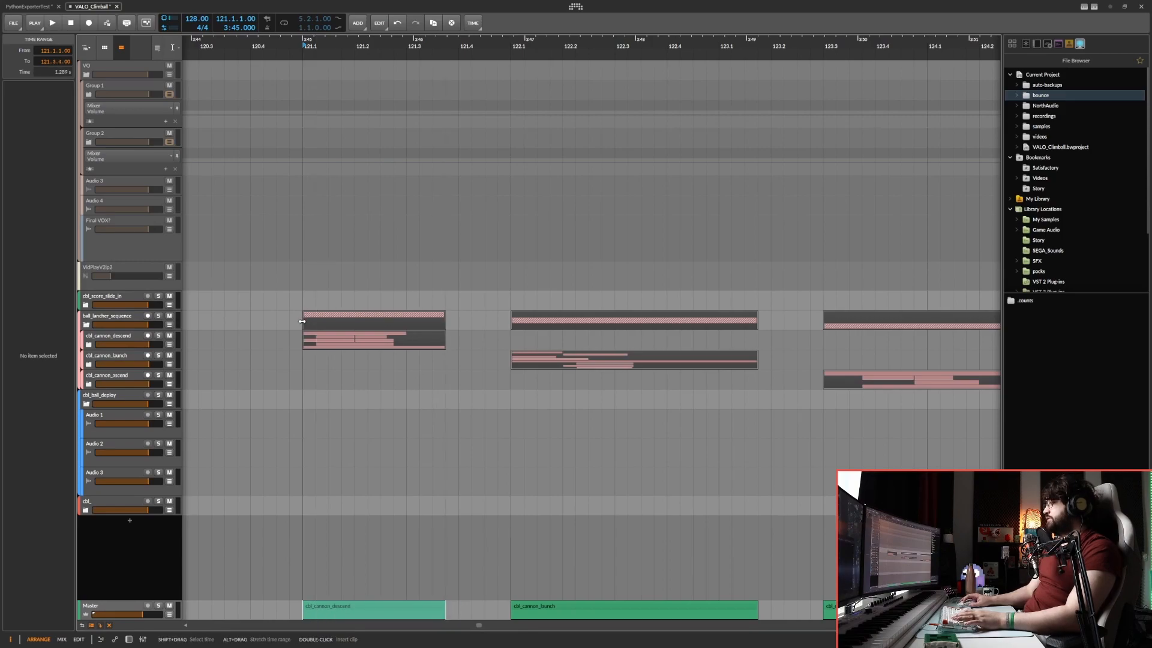
{"action": "left_click", "coordinate": [485, 579]}
{"action": "left_click_drag", "start_coordinate": [445, 609], "coordinate": [471, 608]}
{"action": "key", "text": "ctrl+z"}
Check how the named Master clips line up with the cannon clips on the tracks above.
{"action": "left_click_drag", "start_coordinate": [303, 341], "coordinate": [449, 331]}
{"action": "left_click", "coordinate": [403, 608]}
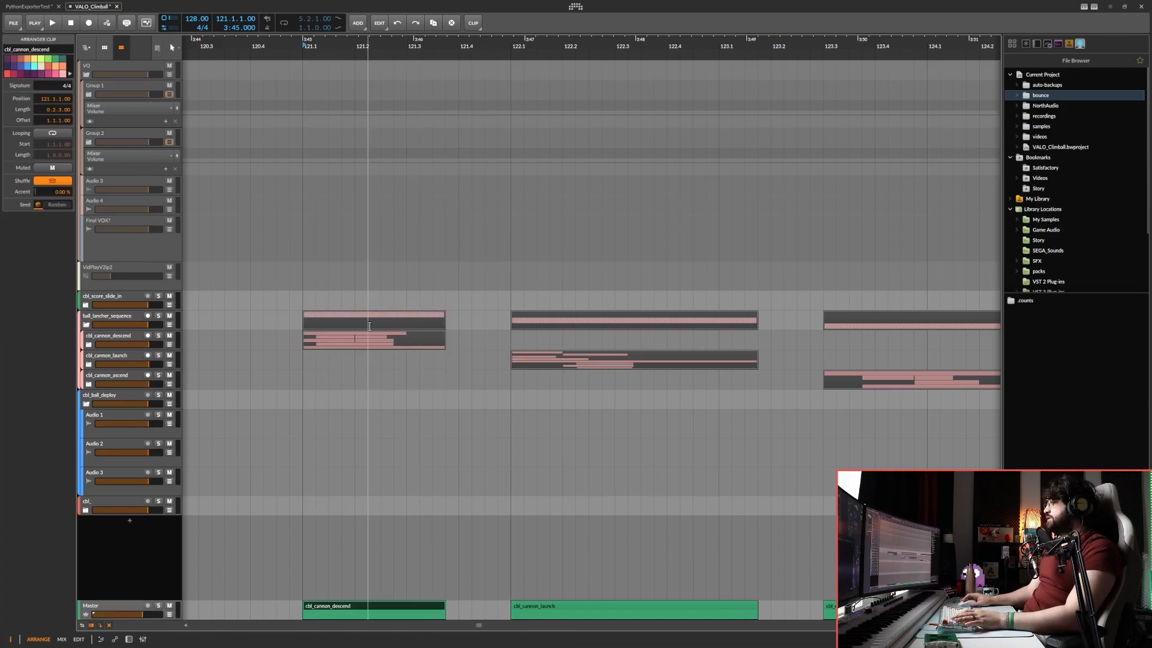
{"action": "left_click", "coordinate": [341, 314]}
{"action": "scroll", "coordinate": [367, 360], "scroll_direction": "down", "scroll_amount": 5}
{"action": "left_click", "coordinate": [404, 607]}
{"action": "left_click", "coordinate": [514, 607]}
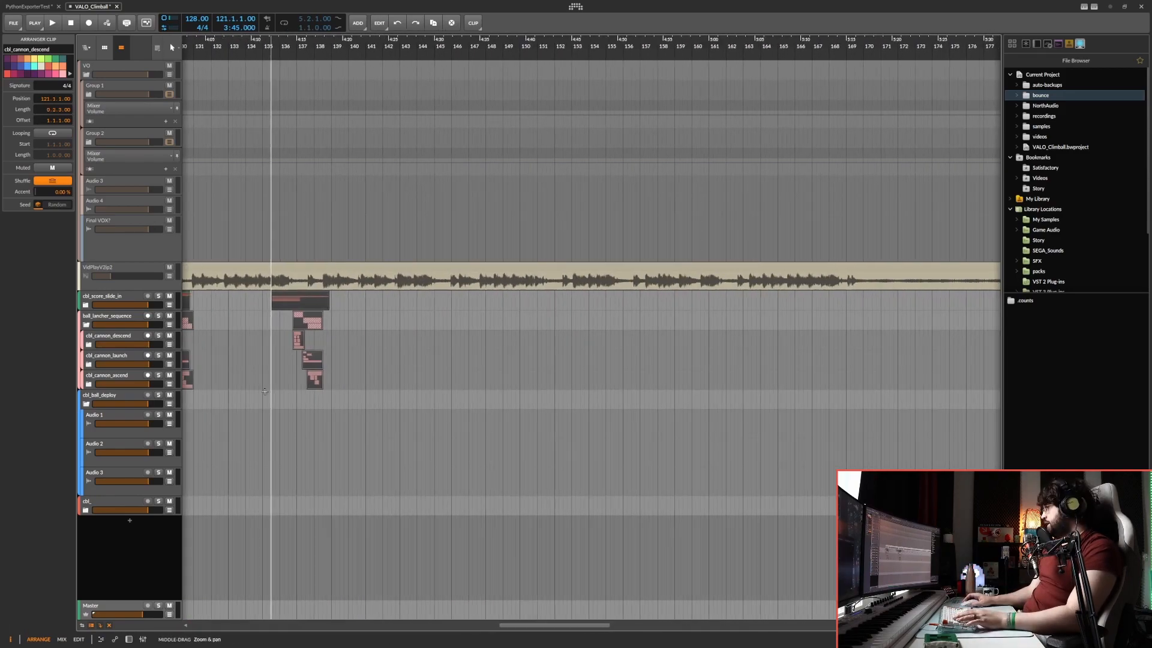
Show the automation lanes of the Final VOX! track and add the Tool Volume lane beneath the voice clips.
{"action": "left_click_drag", "start_coordinate": [269, 366], "coordinate": [262, 350]}
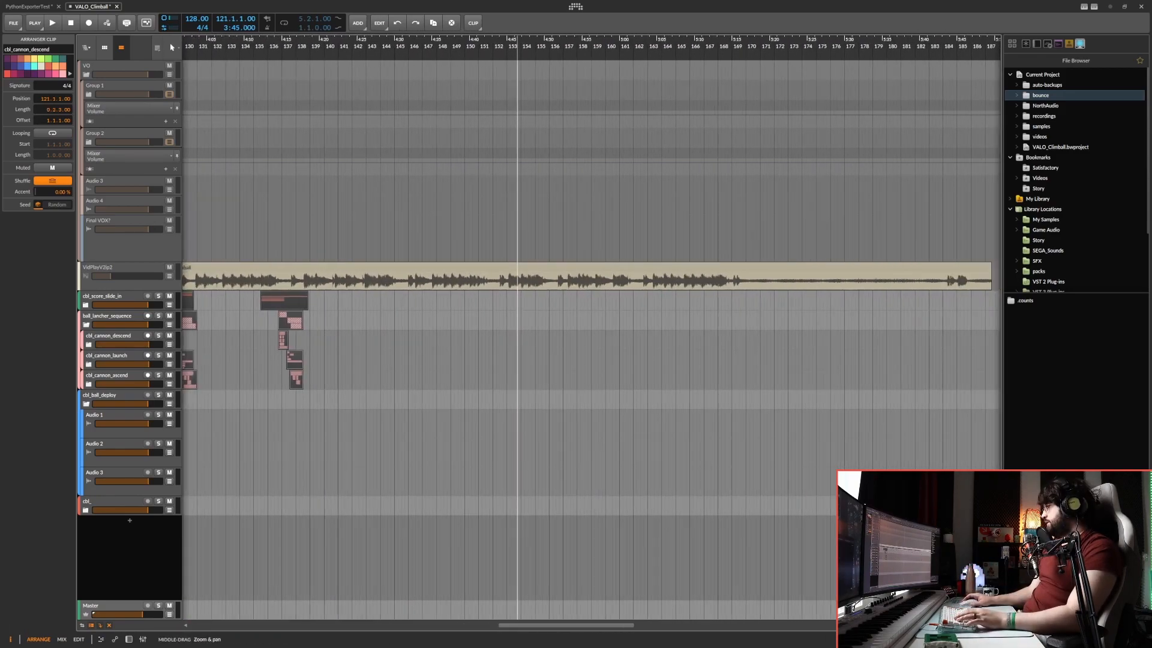
{"action": "left_click_drag", "start_coordinate": [520, 374], "coordinate": [332, 318]}
{"action": "left_click_drag", "start_coordinate": [742, 318], "coordinate": [324, 300]}
{"action": "left_click_drag", "start_coordinate": [413, 180], "coordinate": [464, 258]}
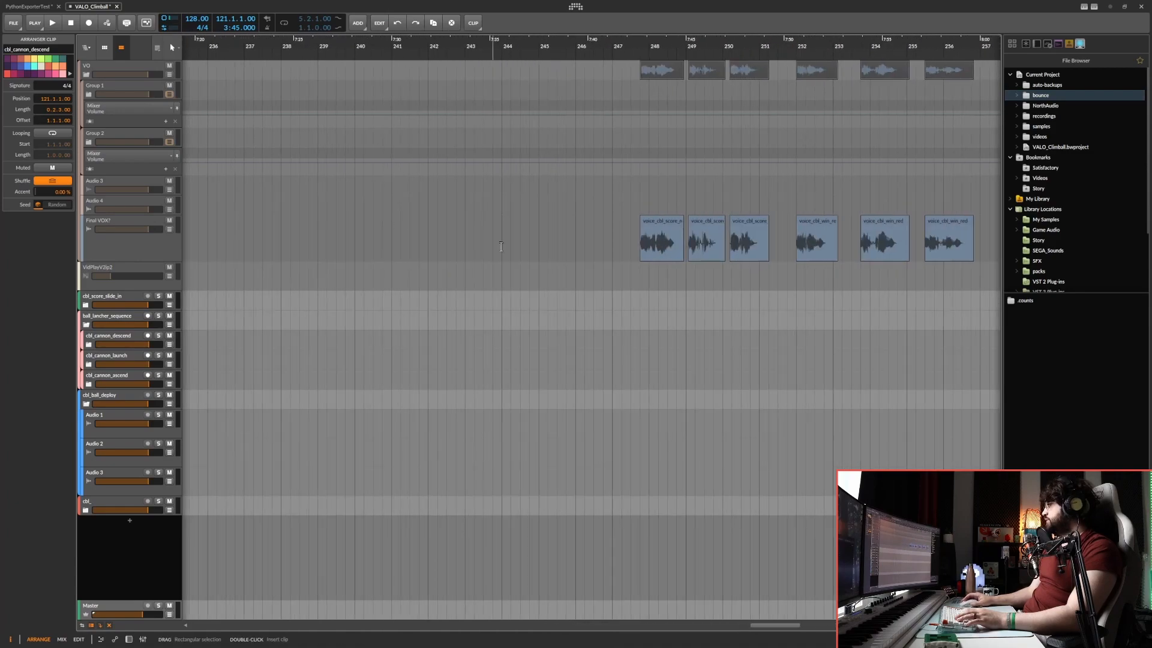
{"action": "left_click_drag", "start_coordinate": [604, 192], "coordinate": [330, 234]}
{"action": "left_click", "coordinate": [458, 221]}
{"action": "left_click_drag", "start_coordinate": [487, 235], "coordinate": [373, 238]}
{"action": "left_click", "coordinate": [169, 227]}
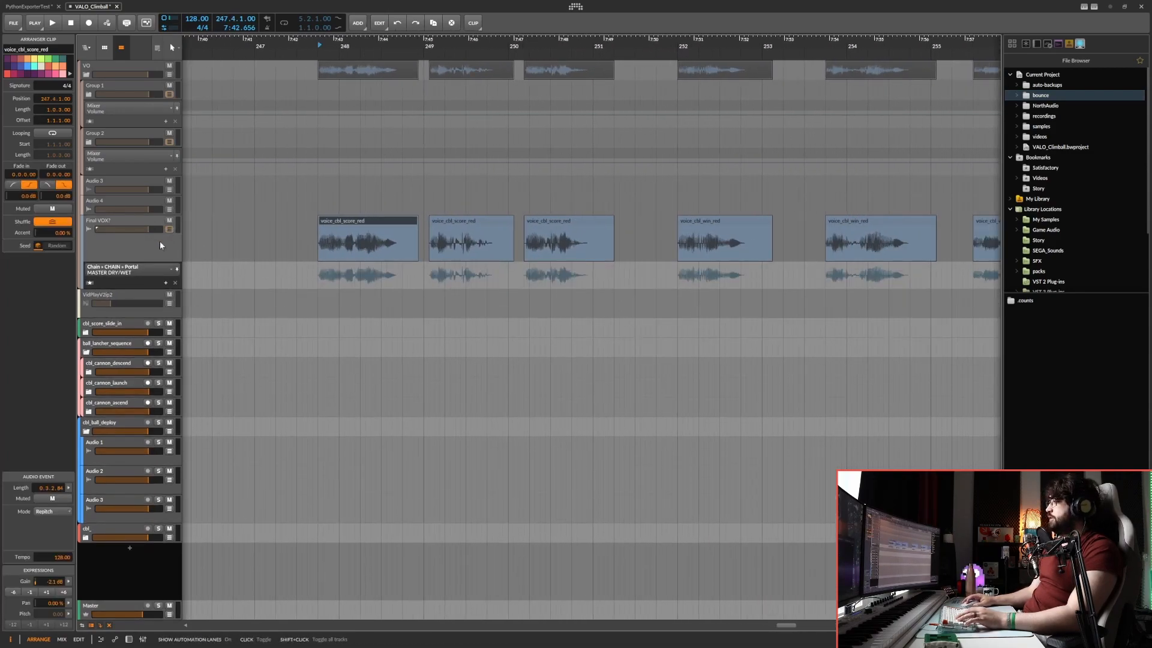
{"action": "left_click", "coordinate": [90, 284]}
{"action": "left_click_drag", "start_coordinate": [479, 264], "coordinate": [356, 209]}
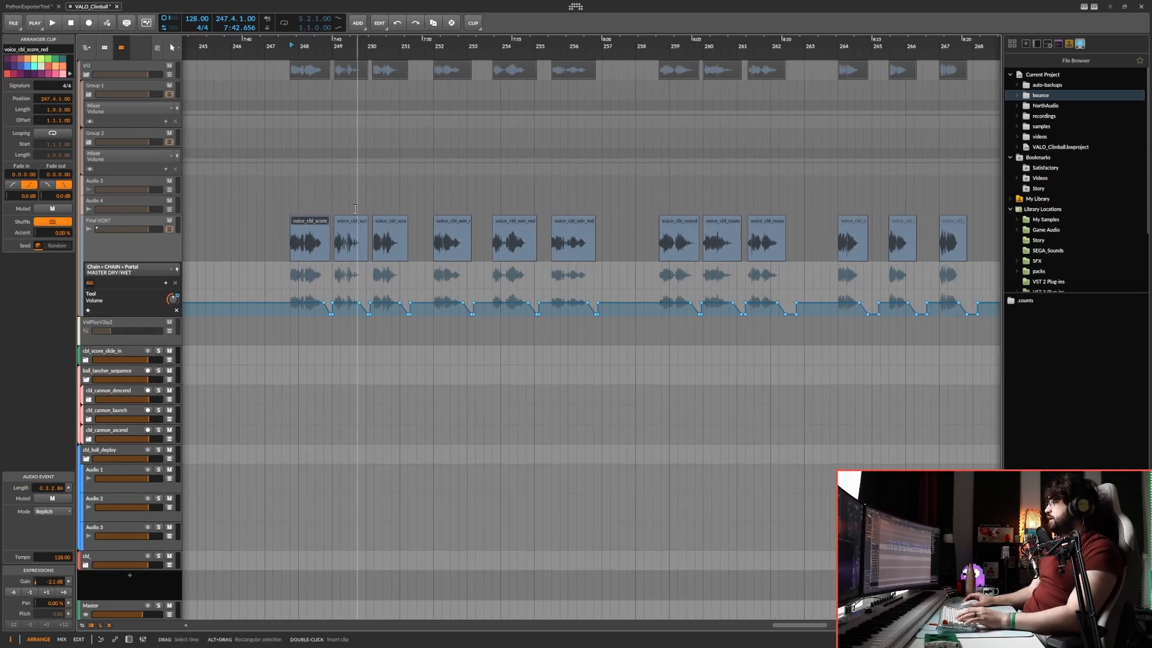
Examine the three voice_cbl_score_red clips and the device list of the Final VOX! track.
{"action": "scroll", "coordinate": [297, 214], "scroll_direction": "up", "scroll_amount": 3}
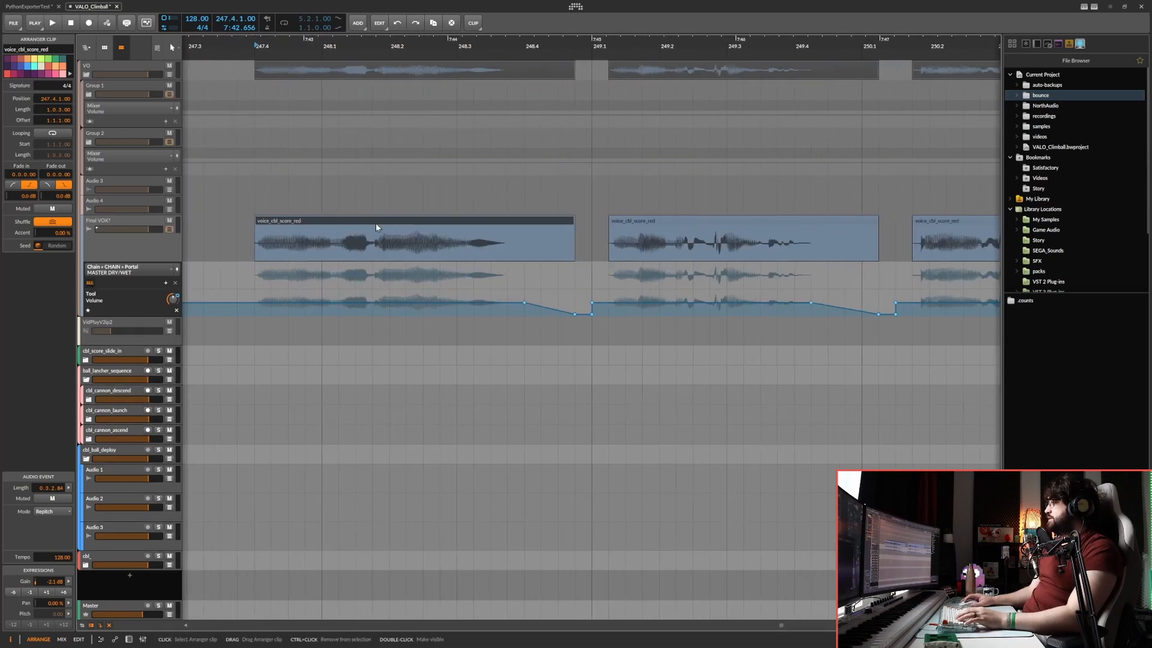
{"action": "left_click_drag", "start_coordinate": [254, 231], "coordinate": [352, 199]}
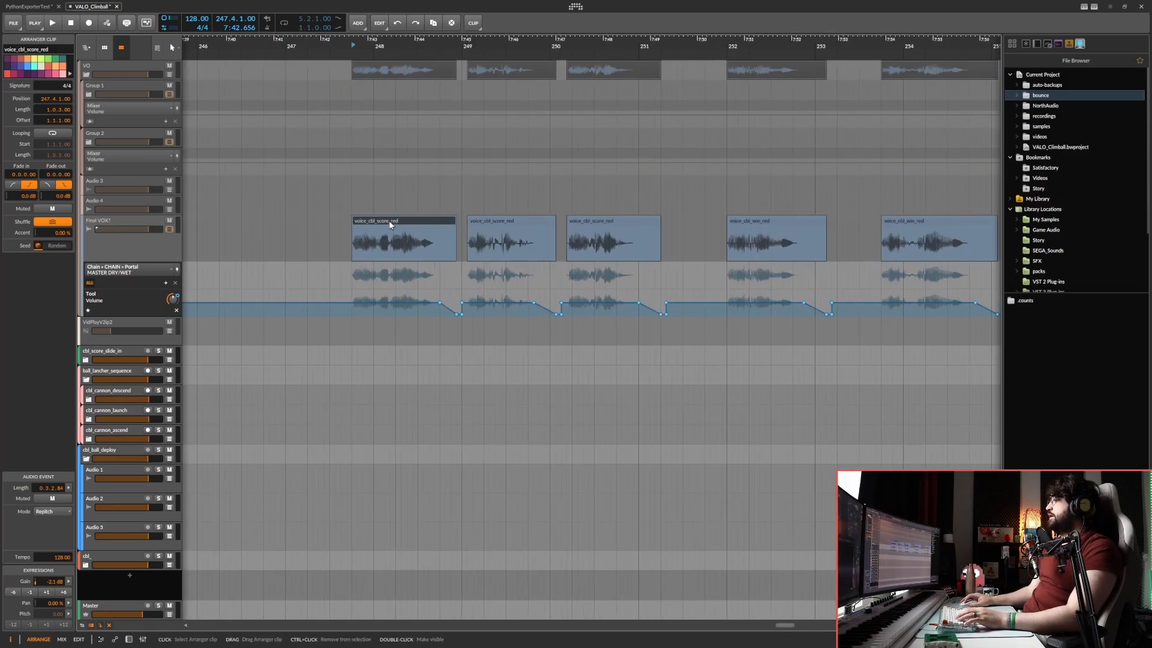
{"action": "left_click", "coordinate": [521, 226]}
{"action": "left_click", "coordinate": [587, 223]}
{"action": "left_click_drag", "start_coordinate": [587, 223], "coordinate": [496, 201]}
{"action": "left_click", "coordinate": [167, 246]}
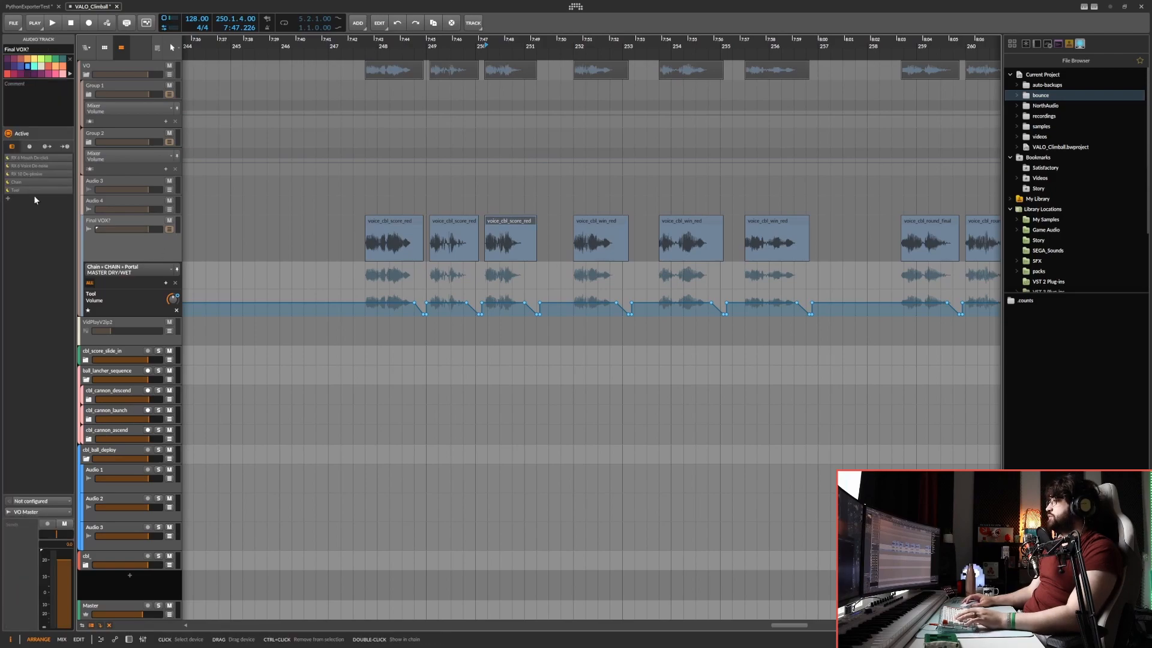
Select the Tool Volume fade-out points under the end of the first voice_cbl_score_red clip.
{"action": "left_click", "coordinate": [407, 222]}
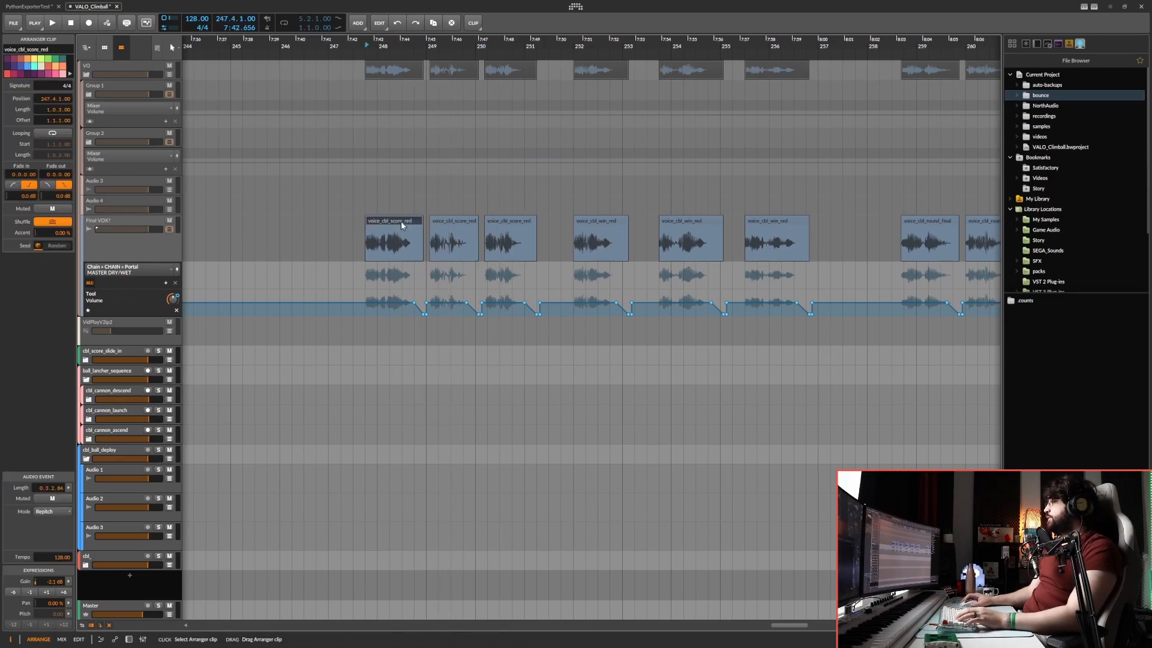
{"action": "mouse_move", "coordinate": [413, 224]}
{"action": "left_mouse_down"}
{"action": "mouse_move", "coordinate": [428, 239]}
{"action": "mouse_move", "coordinate": [449, 224]}
{"action": "left_mouse_up"}
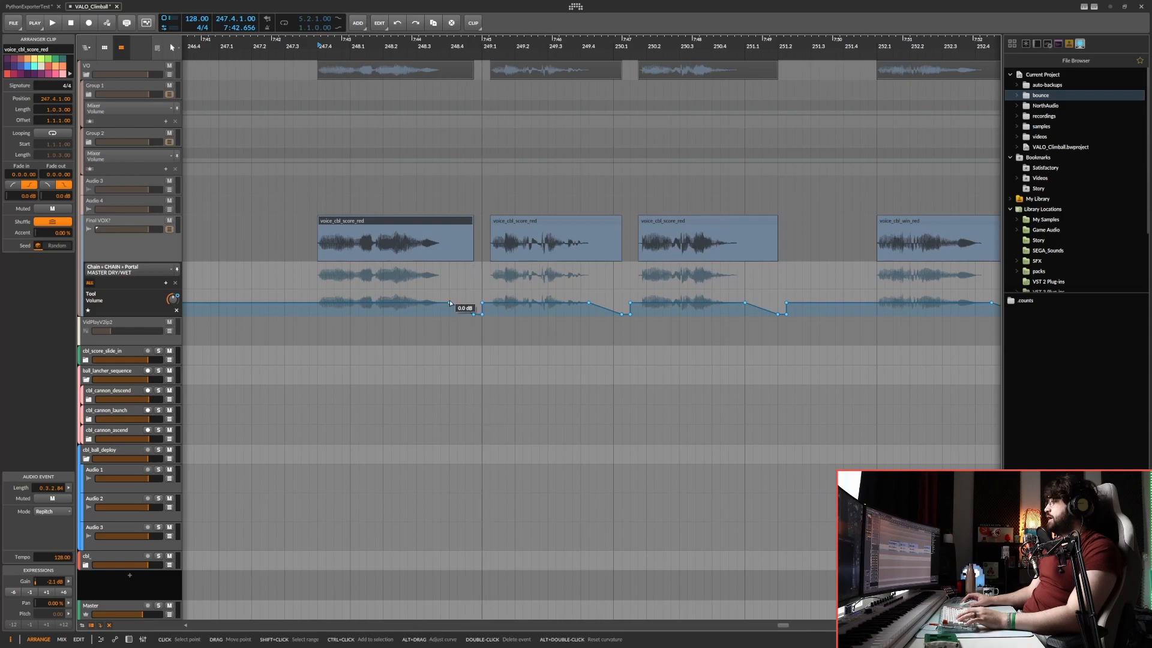
{"action": "left_click_drag", "start_coordinate": [445, 298], "coordinate": [481, 331]}
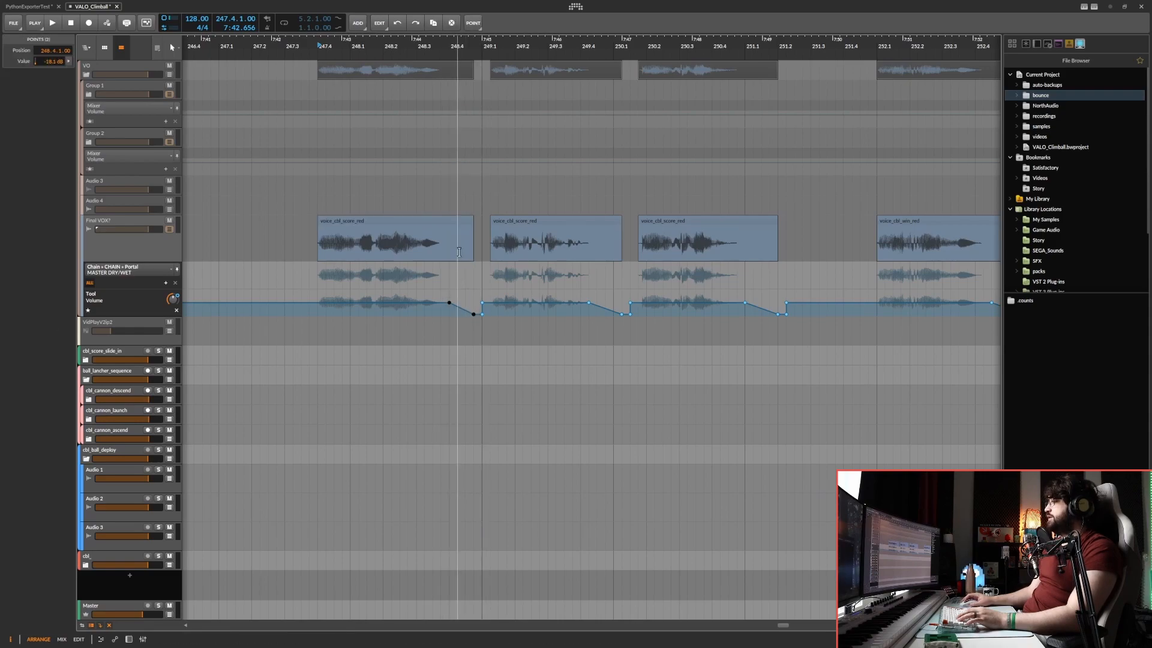
Play the first voice_cbl_score_red clip, and play the second one from position 249.1.
{"action": "left_click", "coordinate": [458, 219]}
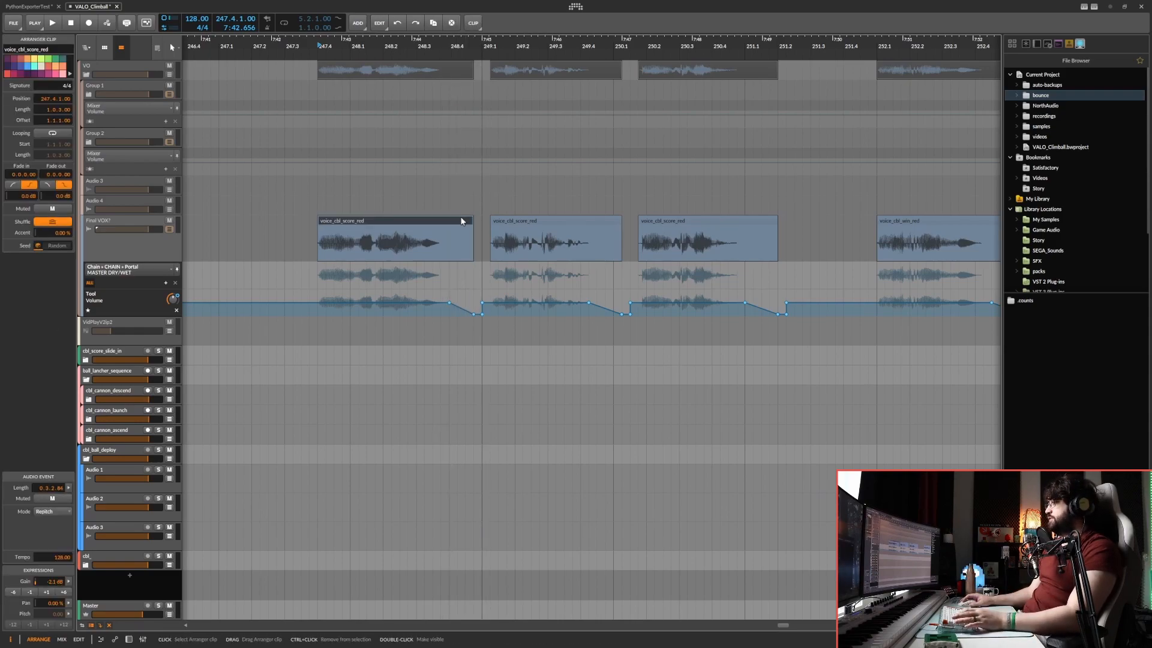
{"action": "key", "text": "space"}
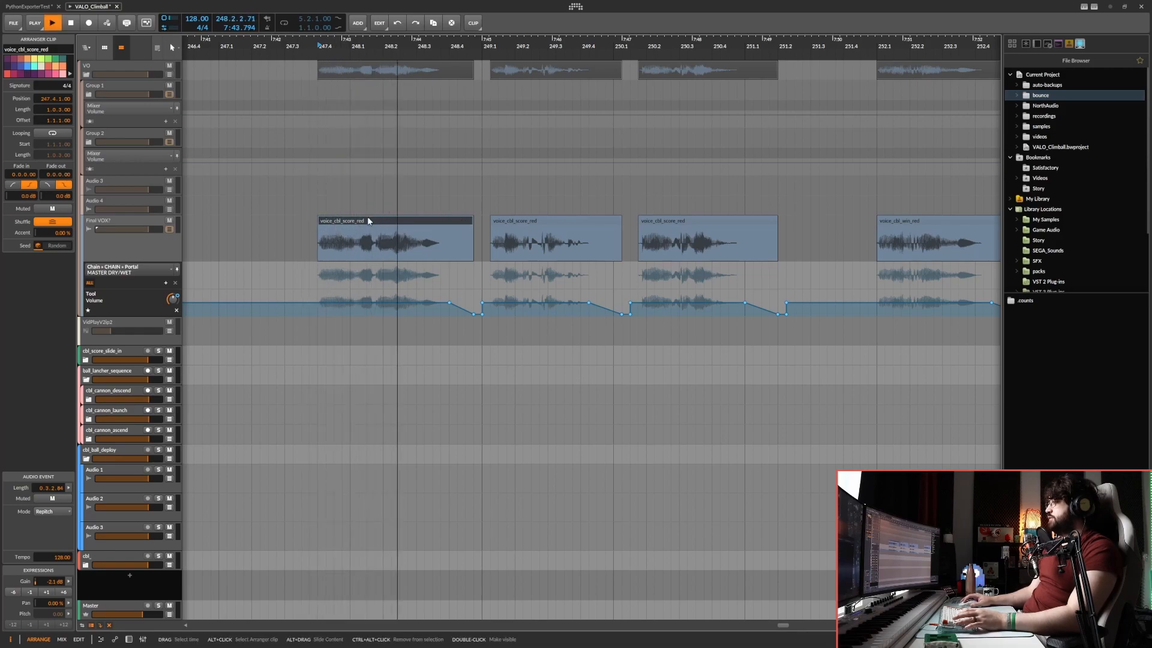
{"action": "key", "text": "space"}
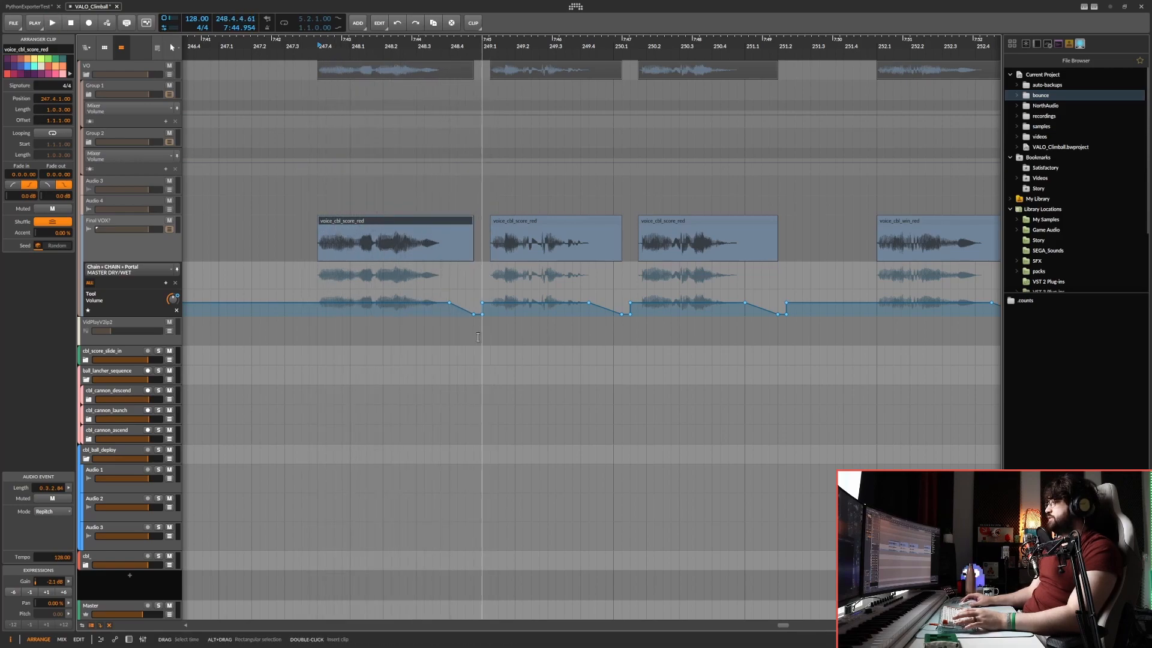
{"action": "left_click", "coordinate": [483, 249]}
{"action": "key", "text": "space"}
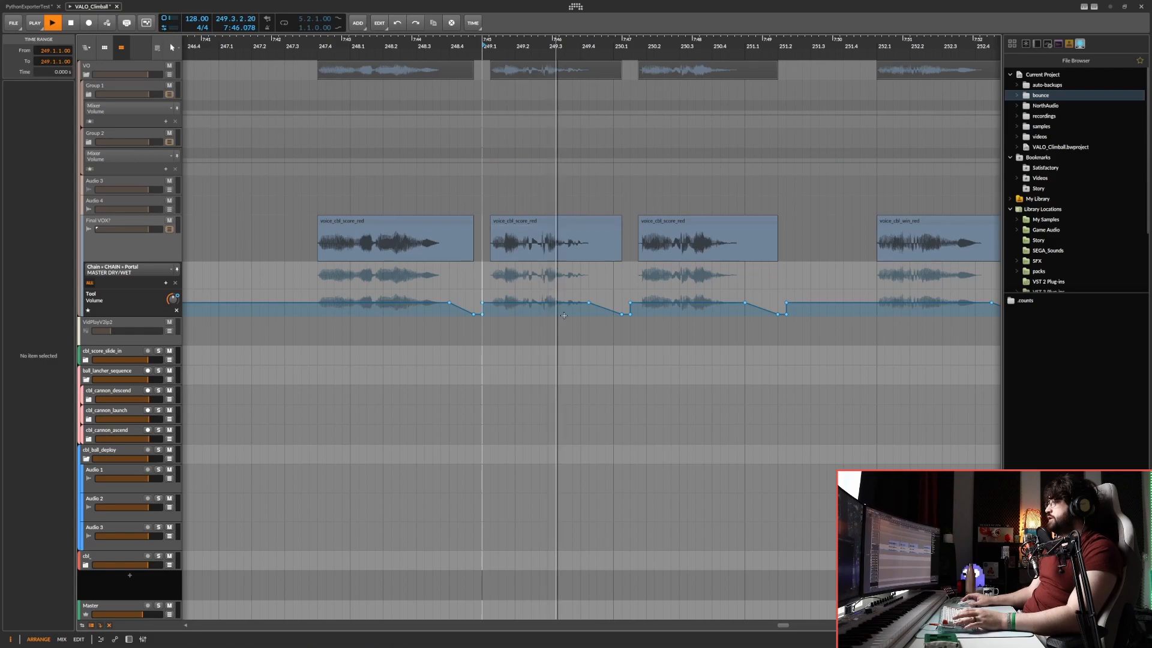
{"action": "key", "text": "space"}
{"action": "left_click", "coordinate": [454, 221]}
Select all the voice clips on the Final VOX! track.
{"action": "scroll", "coordinate": [455, 221], "scroll_direction": "down", "scroll_amount": 10}
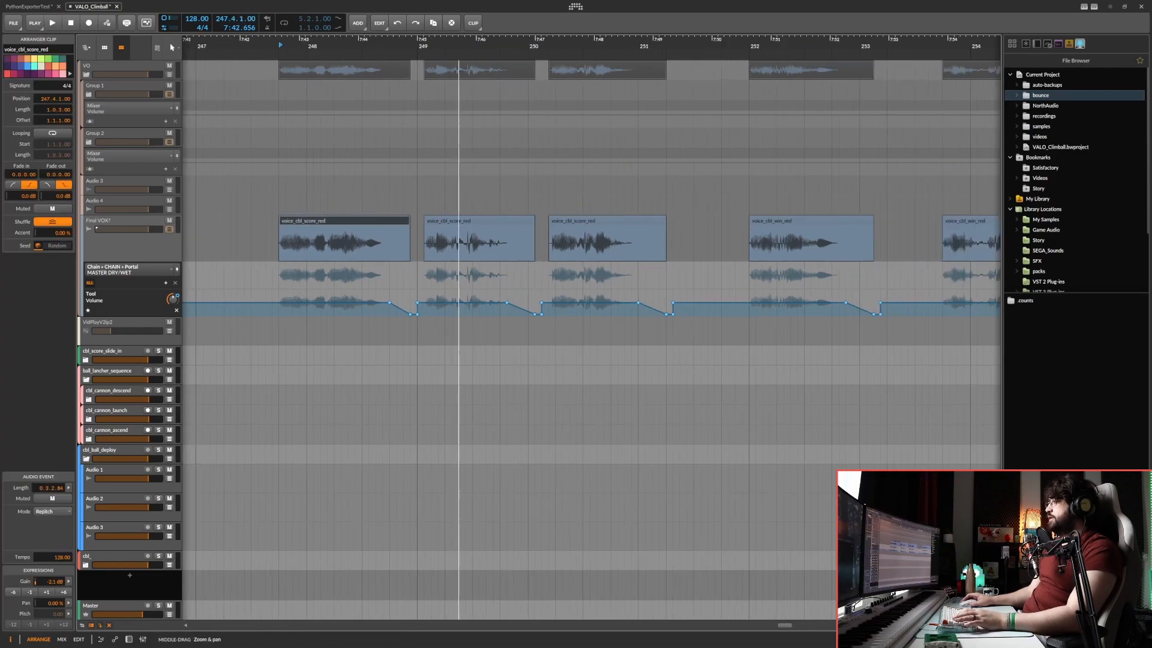
{"action": "key", "text": "ctrl+a"}
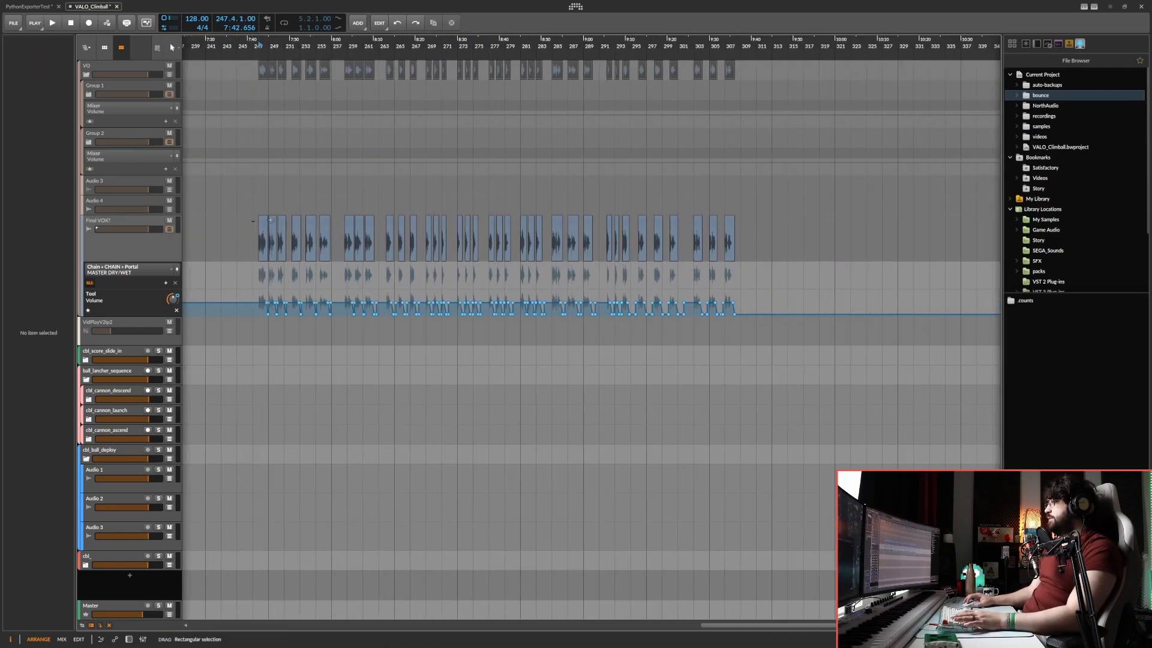
{"action": "scroll", "coordinate": [295, 269], "scroll_direction": "up", "scroll_amount": 10}
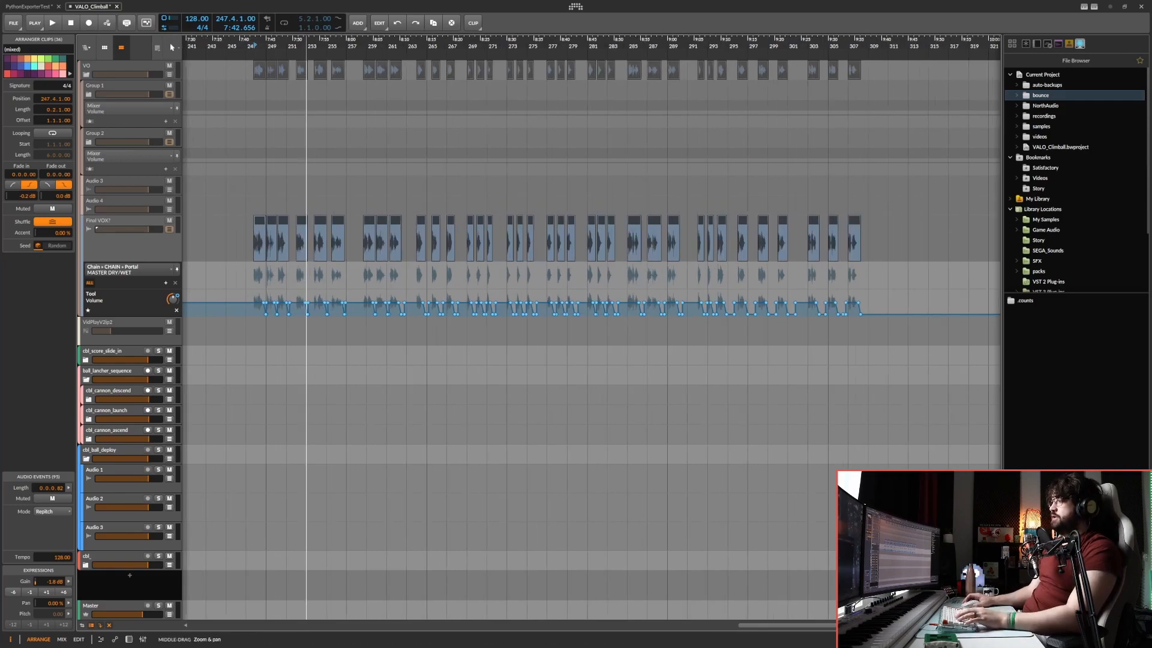
Show the Tool Vol automation in the Final VOX! track's first lane and select the first voice clip's fade-out points in both lanes.
{"action": "scroll", "coordinate": [300, 300], "scroll_direction": "left", "scroll_amount": 3}
{"action": "left_click", "coordinate": [391, 355]}
{"action": "scroll", "coordinate": [352, 223], "scroll_direction": "up", "scroll_amount": 5}
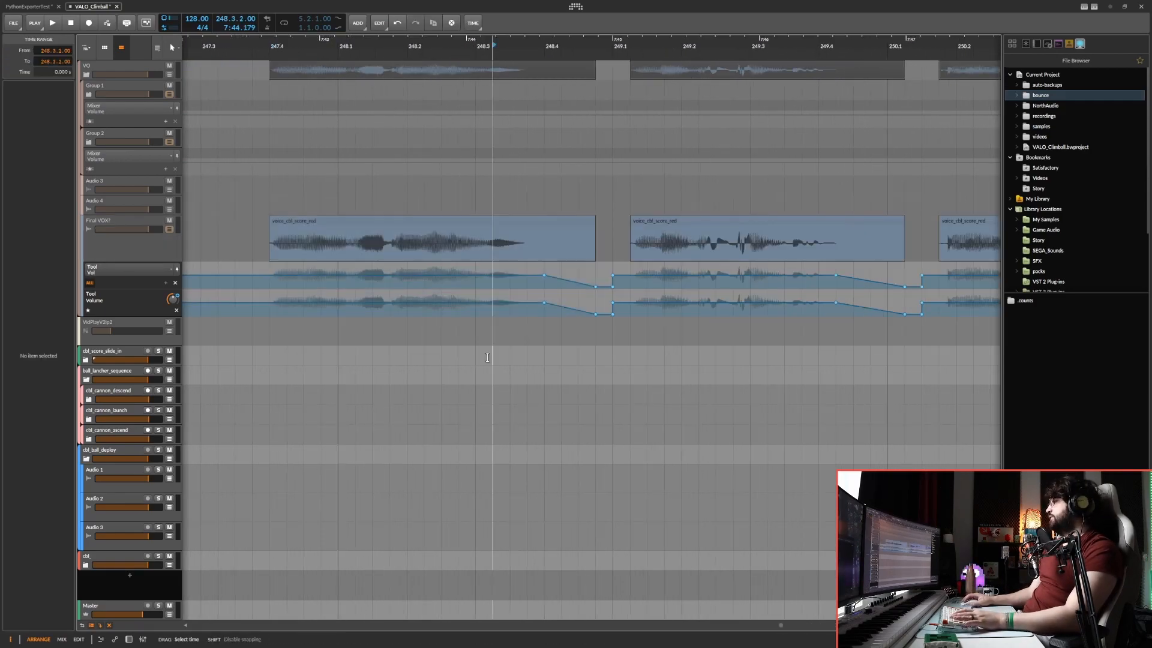
{"action": "left_click", "coordinate": [362, 223]}
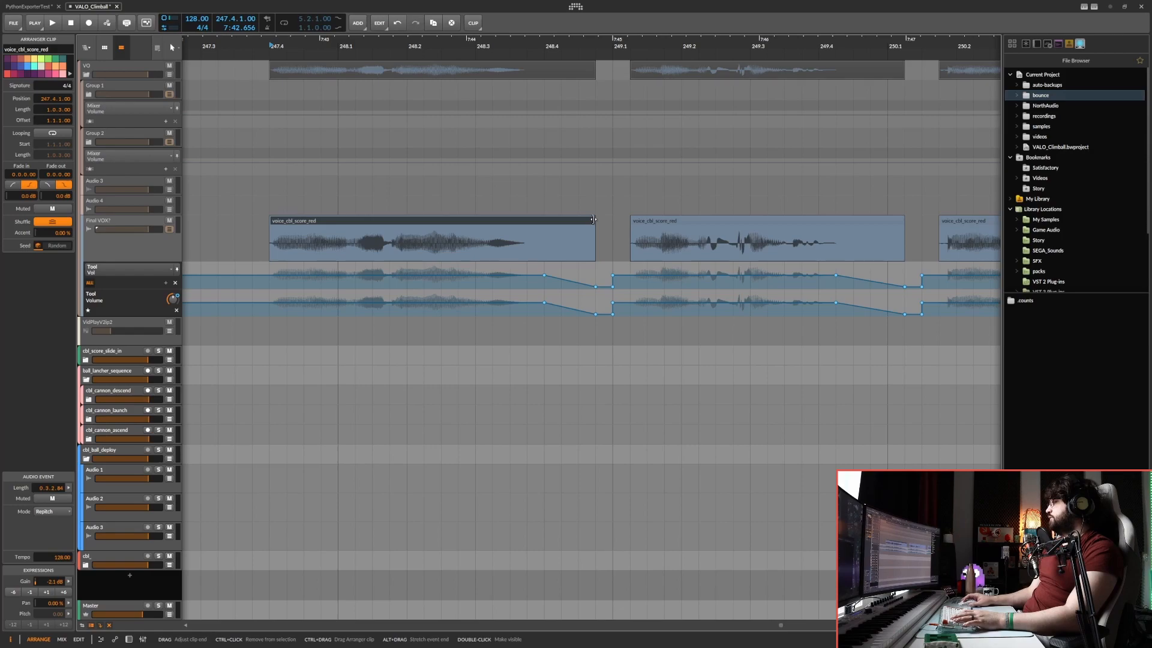
{"action": "left_click_drag", "start_coordinate": [539, 266], "coordinate": [612, 354]}
{"action": "scroll", "coordinate": [573, 330], "scroll_direction": "down", "scroll_amount": 1}
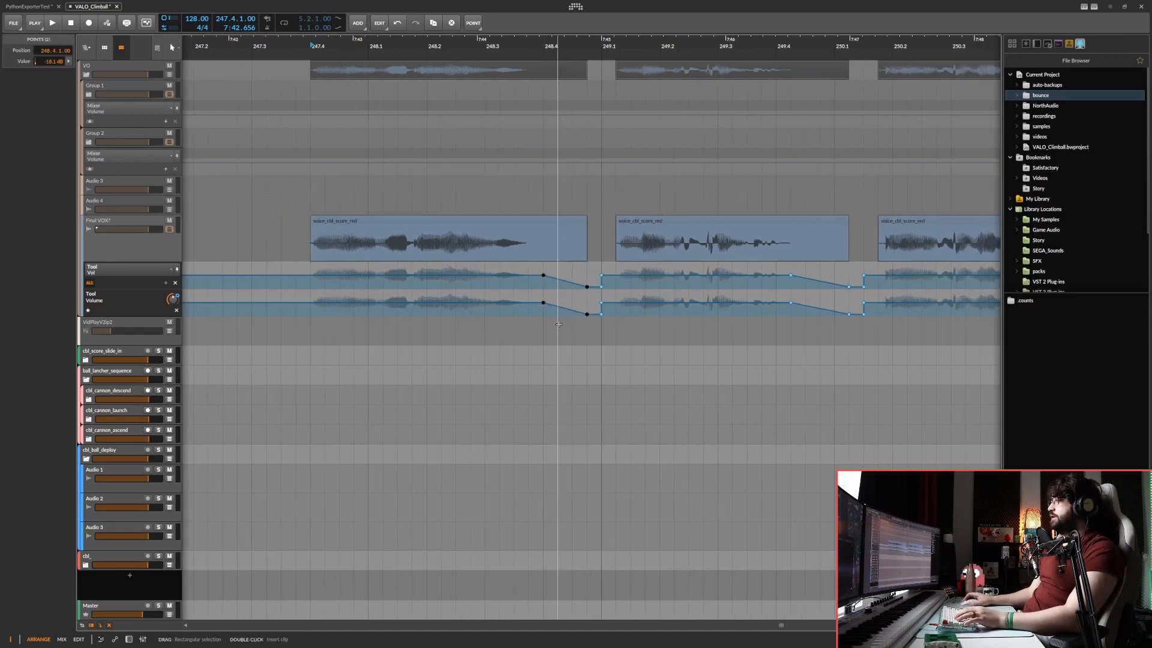
Select the first voice_cbl_score_red clip and mark the time range over its fade-out, from 248.4.1 to 248.4.4.
{"action": "left_click", "coordinate": [571, 219]}
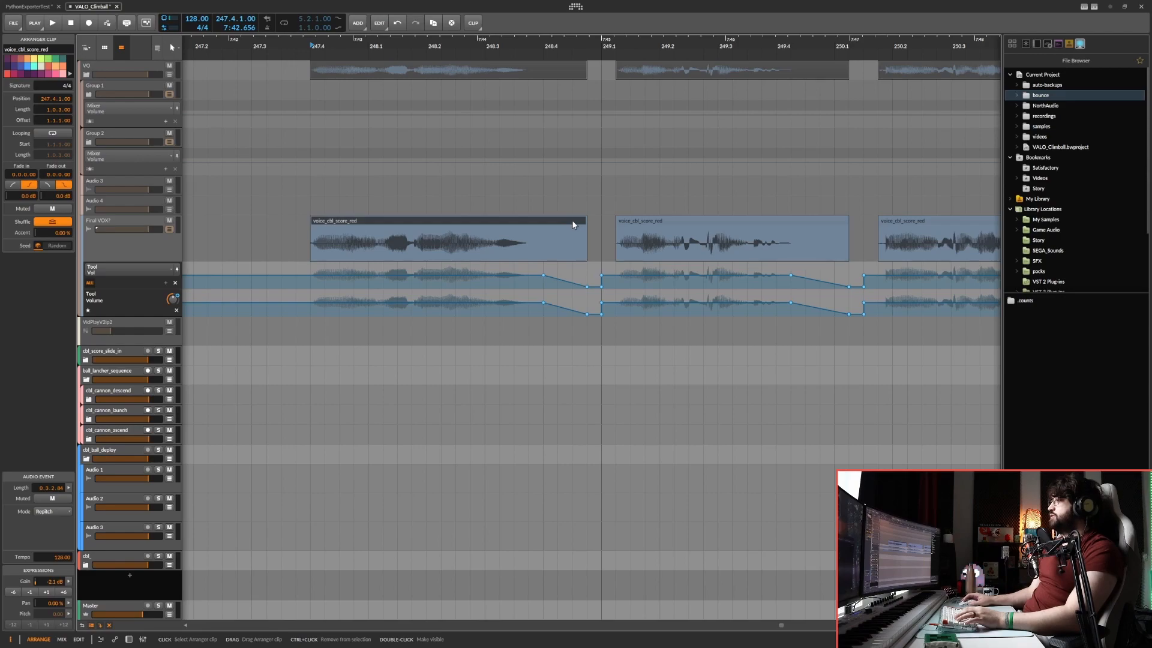
{"action": "left_click_drag", "start_coordinate": [543, 246], "coordinate": [588, 249]}
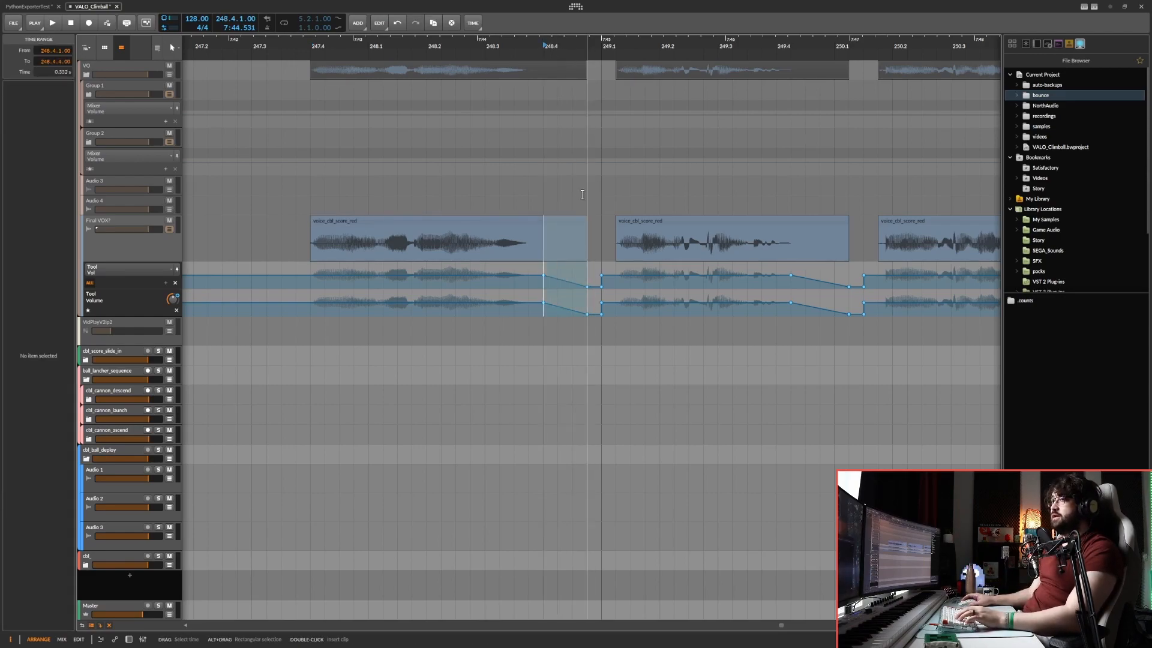
{"action": "scroll", "coordinate": [404, 234], "scroll_direction": "down", "scroll_amount": 8}
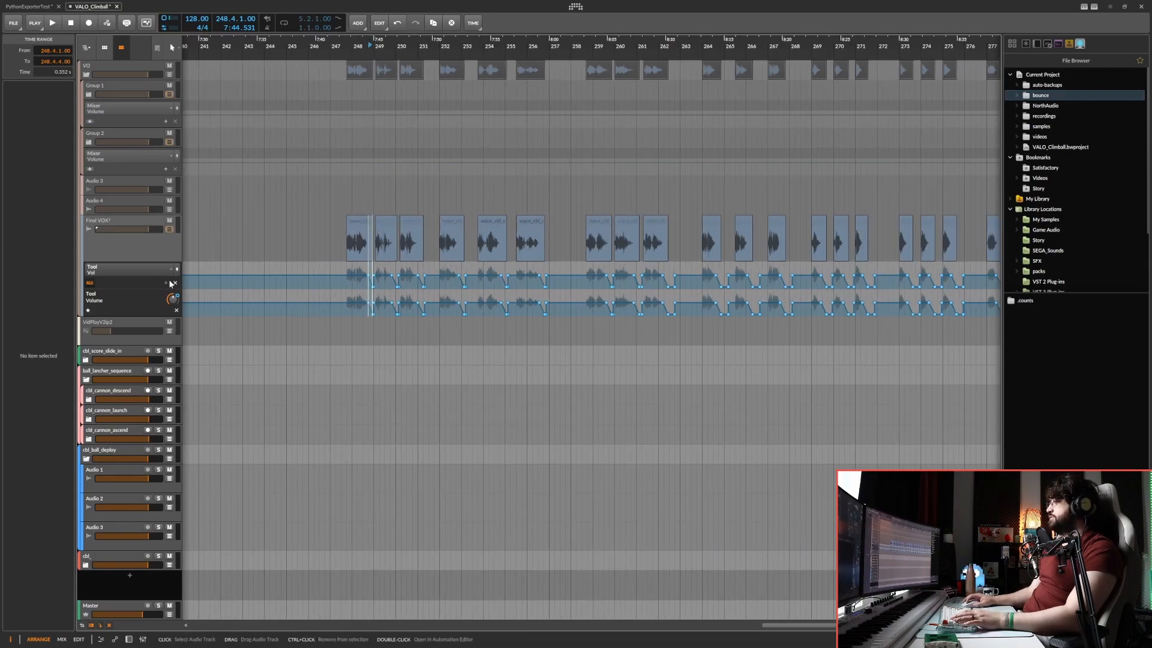
Select all automation points in both Tool volume lanes and delete them.
{"action": "scroll", "coordinate": [339, 269], "scroll_direction": "down", "scroll_amount": 3}
{"action": "left_click", "coordinate": [338, 270]}
{"action": "scroll", "coordinate": [300, 268], "scroll_direction": "down", "scroll_amount": 2}
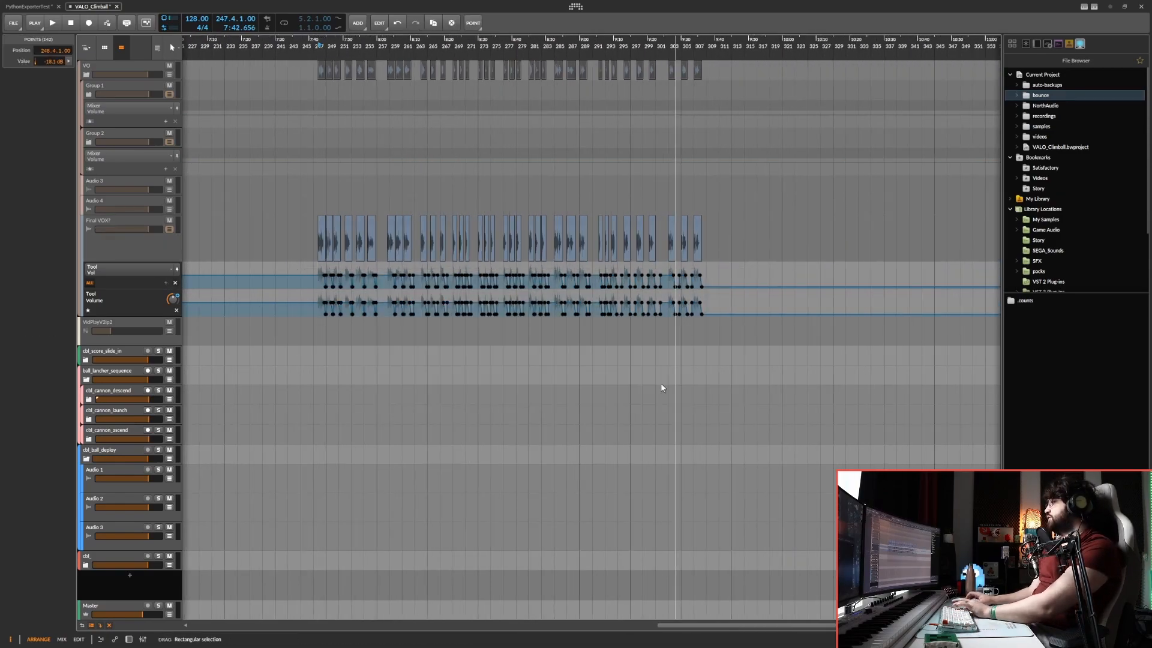
{"action": "scroll", "coordinate": [300, 268], "scroll_direction": "up", "scroll_amount": 8}
Inspect the voice clips without fade-outs and mark the time range 251.1.1 to 251.2.1 at the third clip's end.
{"action": "left_click", "coordinate": [523, 220]}
{"action": "left_click", "coordinate": [602, 221]}
{"action": "left_click", "coordinate": [735, 220]}
{"action": "left_click_drag", "start_coordinate": [804, 243], "coordinate": [414, 247]}
{"action": "scroll", "coordinate": [422, 246], "scroll_direction": "down", "scroll_amount": 1}
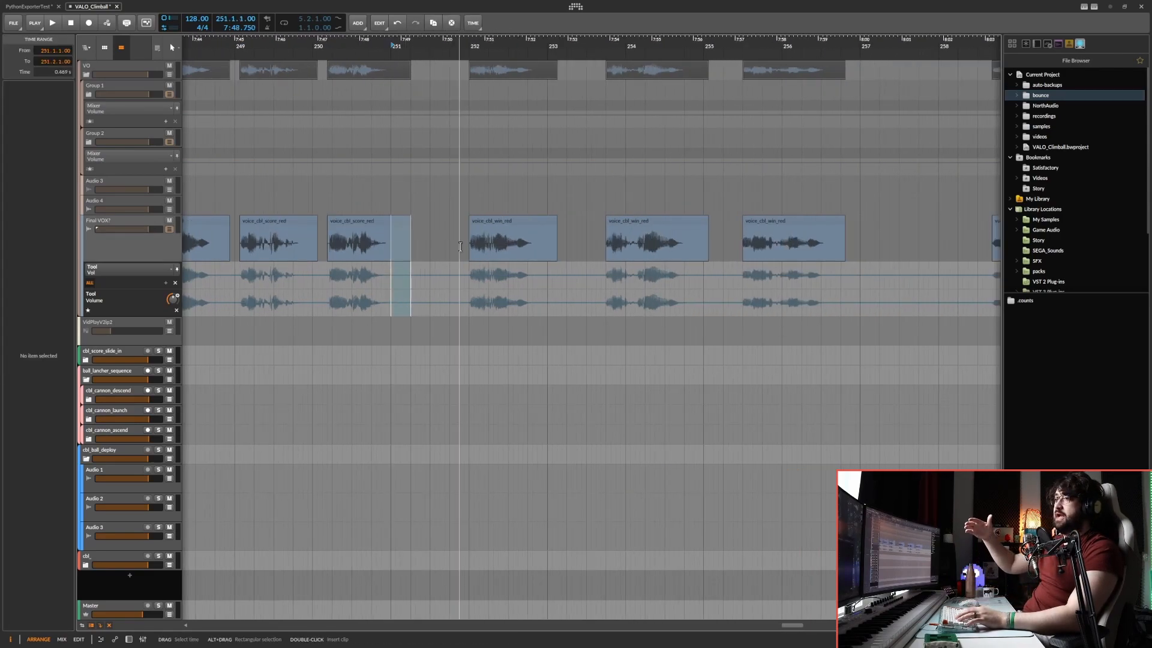
{"action": "scroll", "coordinate": [514, 250], "scroll_direction": "down", "scroll_amount": 3}
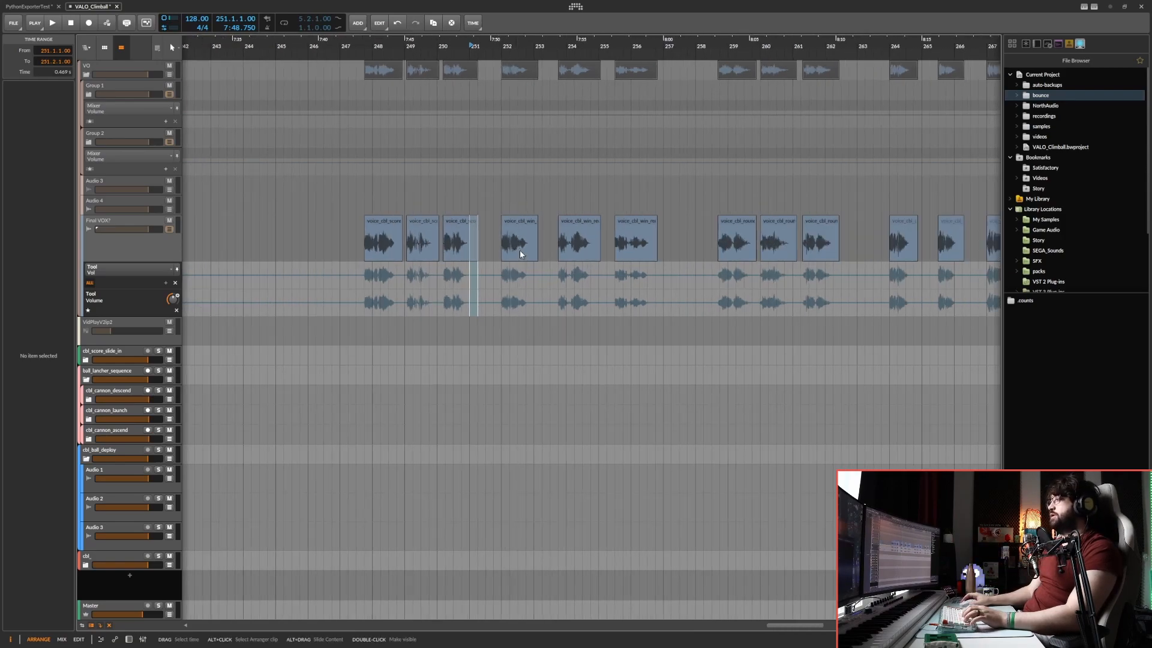
Undo the deletion of the Tool volume automation points and check the lanes across all the voice clips.
{"action": "key", "text": "ctrl+z"}
{"action": "scroll", "coordinate": [520, 264], "scroll_direction": "down", "scroll_amount": 3}
{"action": "left_click", "coordinate": [625, 287]}
{"action": "scroll", "coordinate": [540, 288], "scroll_direction": "down", "scroll_amount": 3}
{"action": "left_click", "coordinate": [565, 375]}
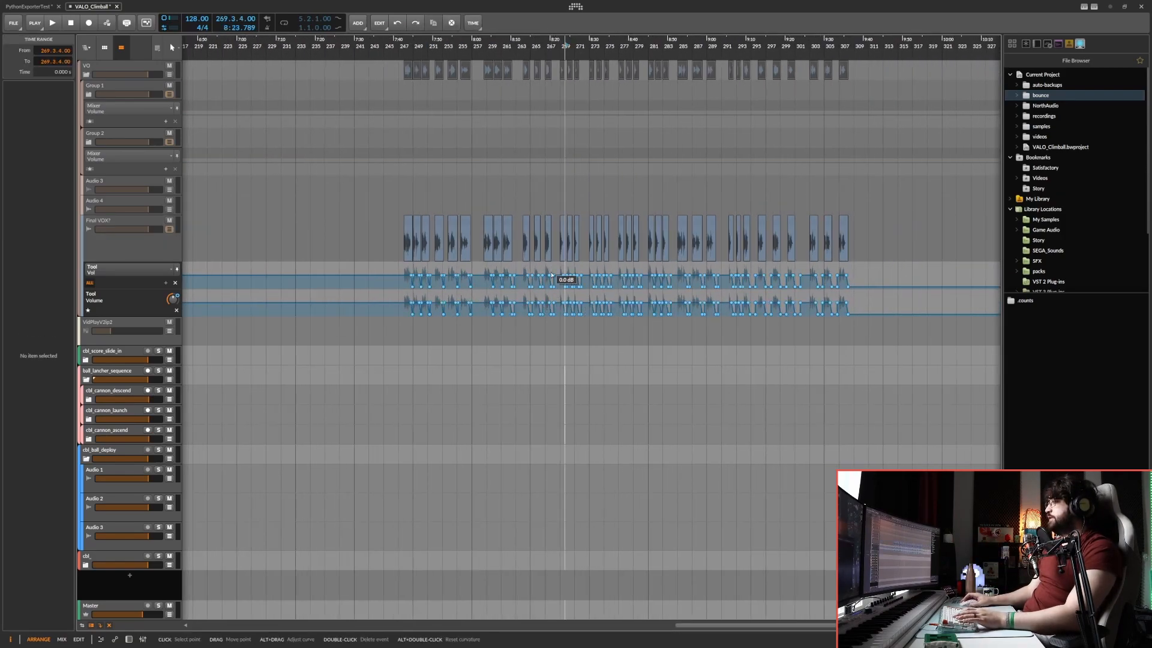
Play the voice_cbl_count_2 clip at 273.1.1 and move its fade-out points earlier, starting at 273.2.2, in both automation lanes.
{"action": "scroll", "coordinate": [552, 274], "scroll_direction": "up", "scroll_amount": 10}
{"action": "left_click", "coordinate": [506, 226]}
{"action": "key", "text": "space"}
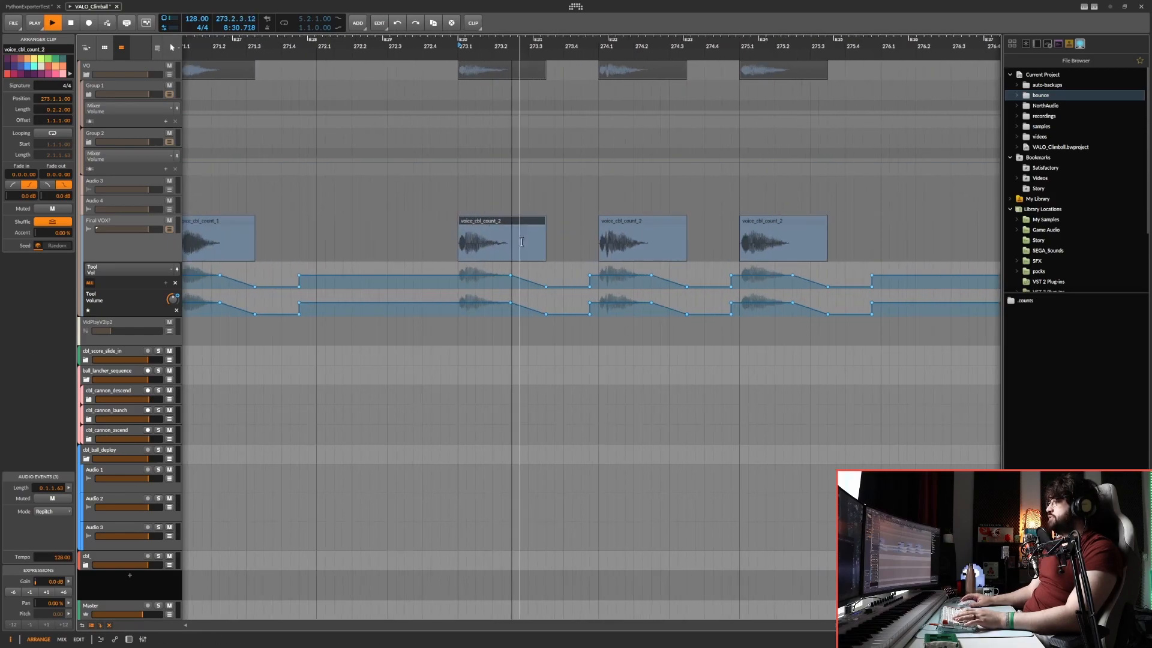
{"action": "key", "text": "space"}
{"action": "left_click_drag", "start_coordinate": [560, 271], "coordinate": [495, 326]}
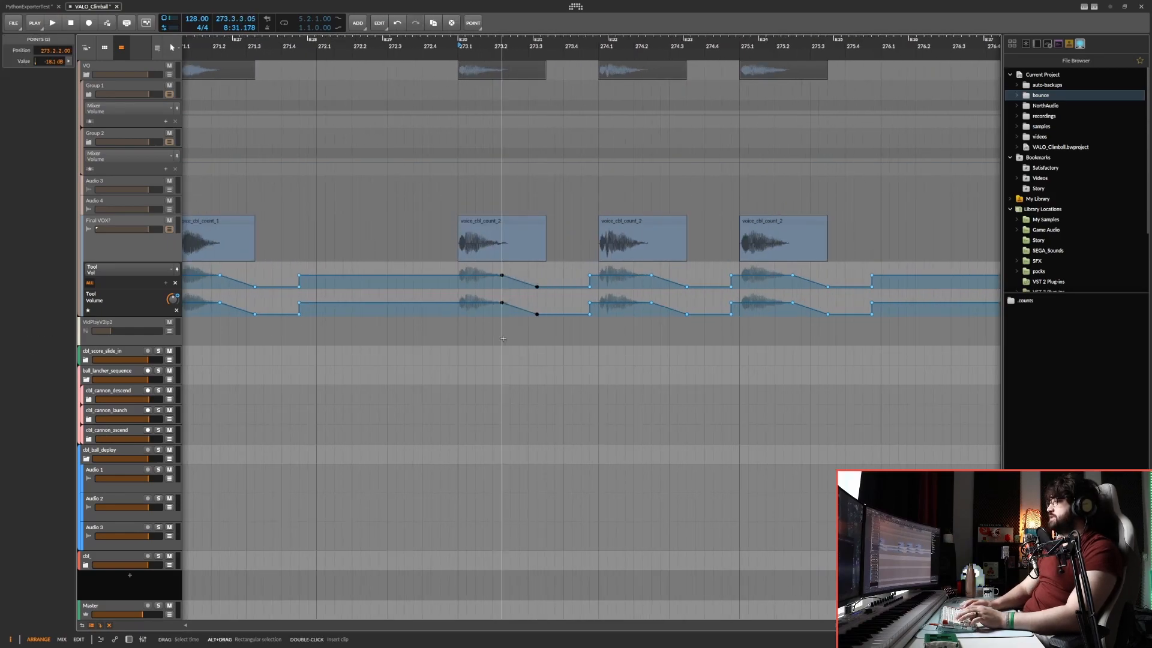
{"action": "scroll", "coordinate": [600, 303], "scroll_direction": "down", "scroll_amount": 10}
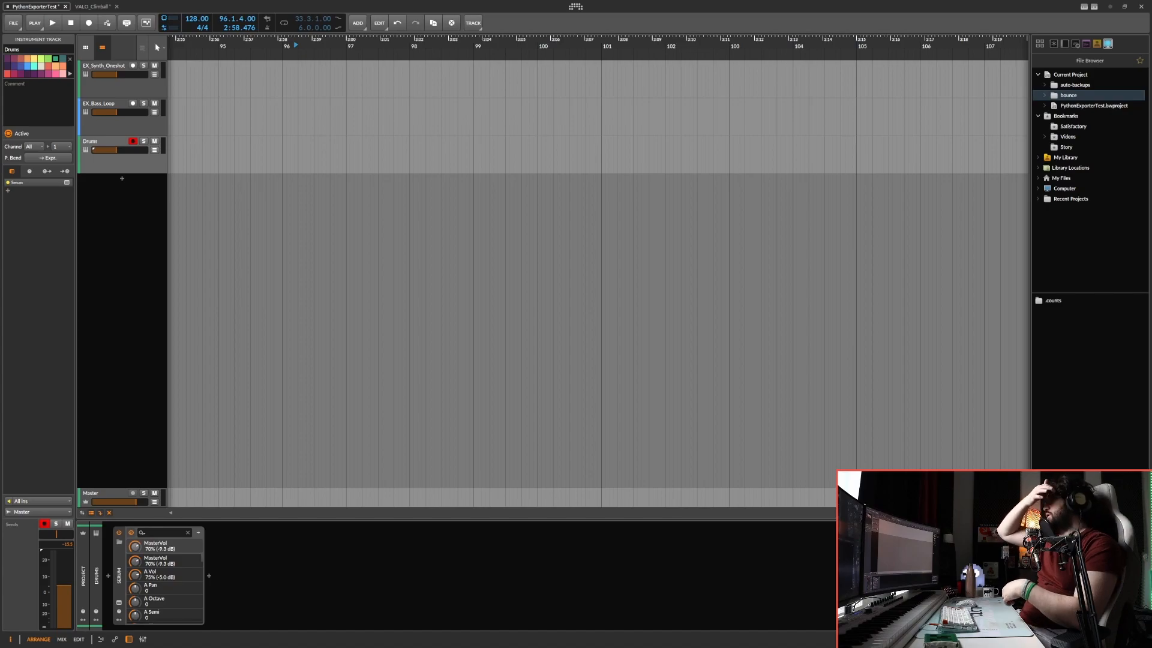
Select all the clips in the PythonExporterTest project's arrangement.
{"action": "scroll", "coordinate": [539, 231], "scroll_direction": "down", "scroll_amount": 10}
{"action": "key", "text": "ctrl+a"}
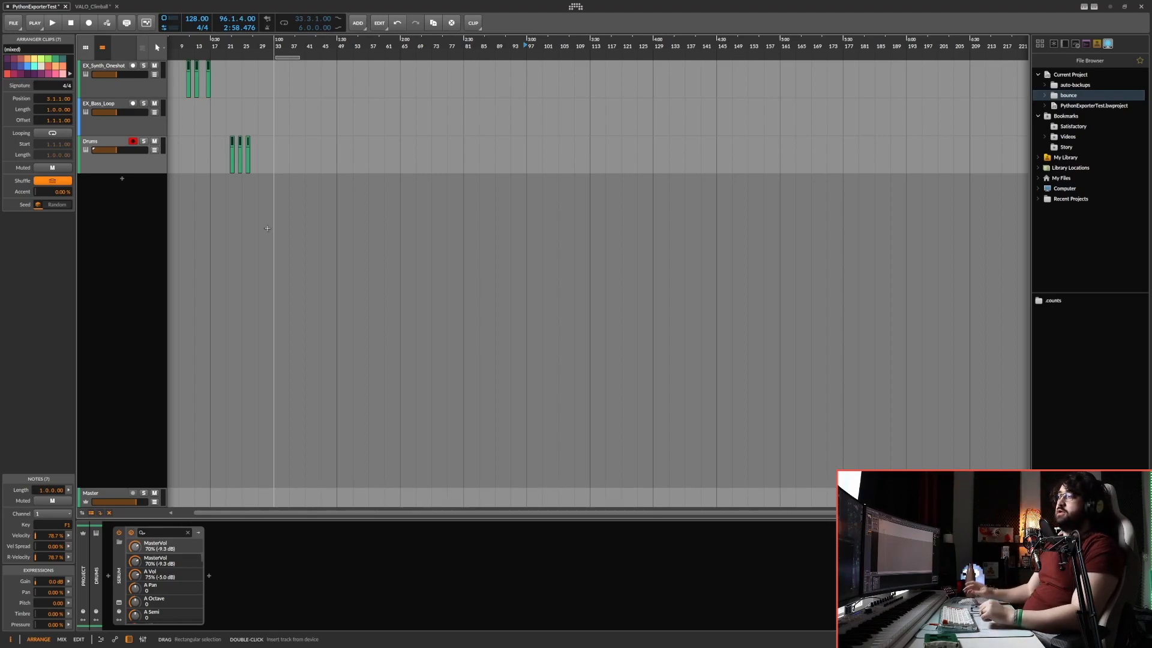
{"action": "scroll", "coordinate": [283, 227], "scroll_direction": "left", "scroll_amount": 2}
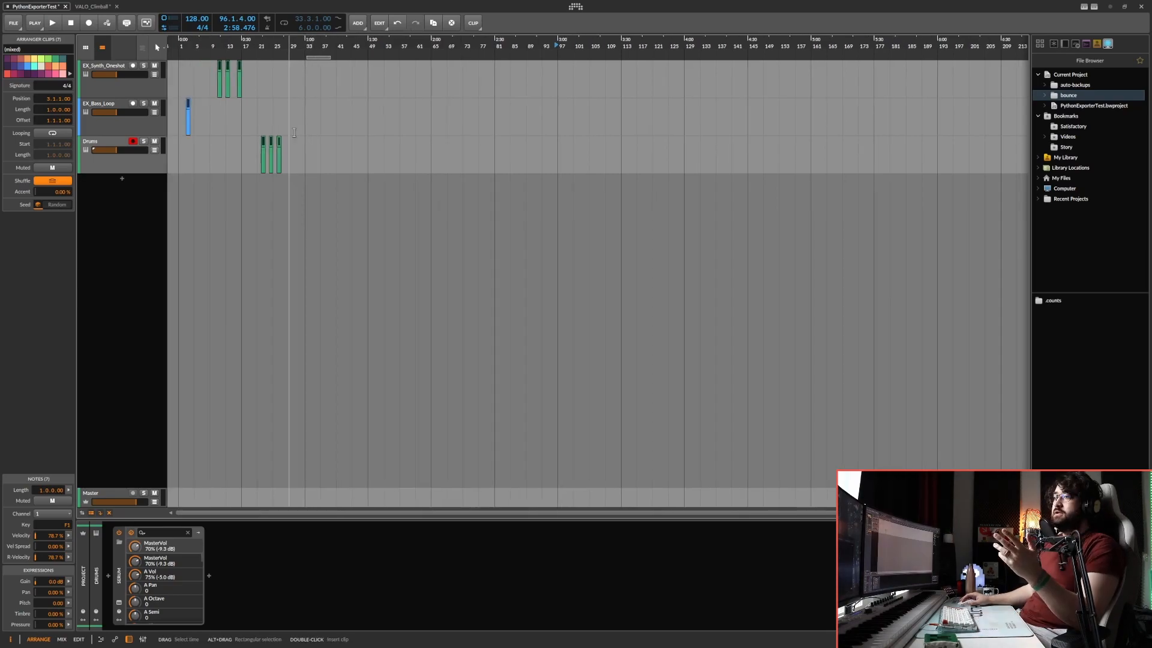